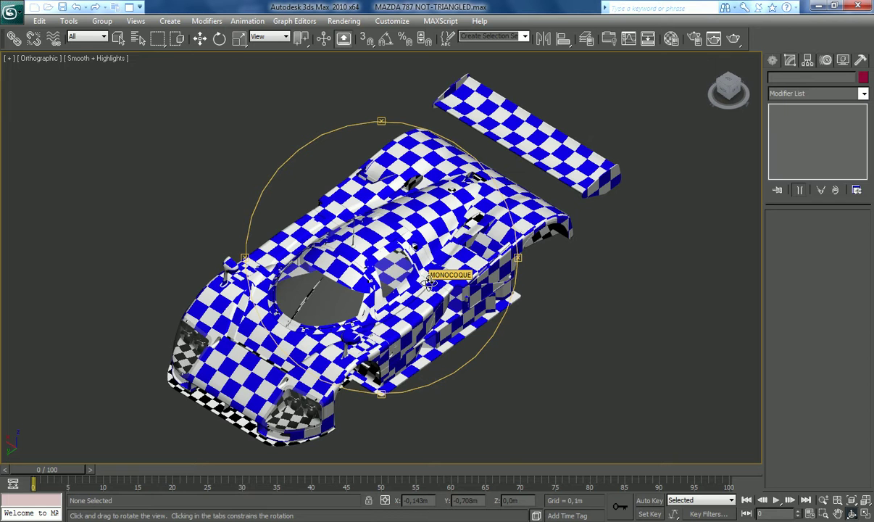
Select all five objects of the car model and apply an Unwrap UVW modifier to them
click(118, 38)
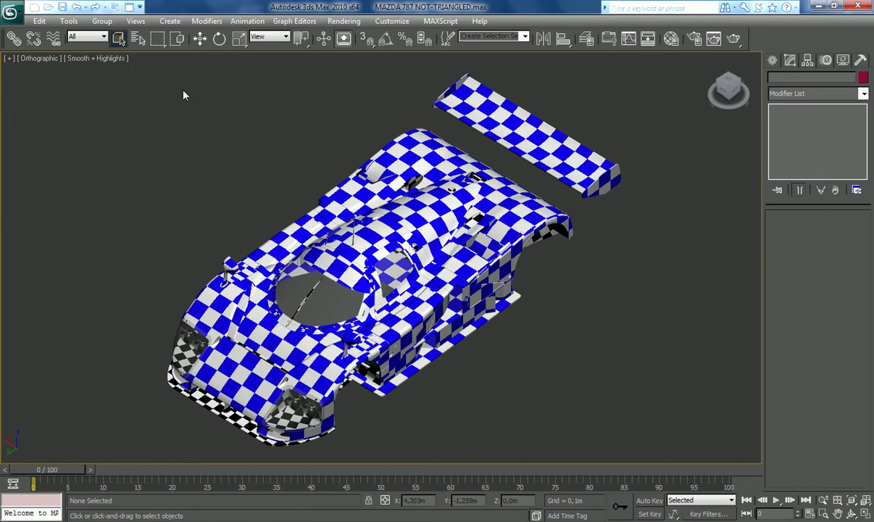
drag(148, 79, 579, 343)
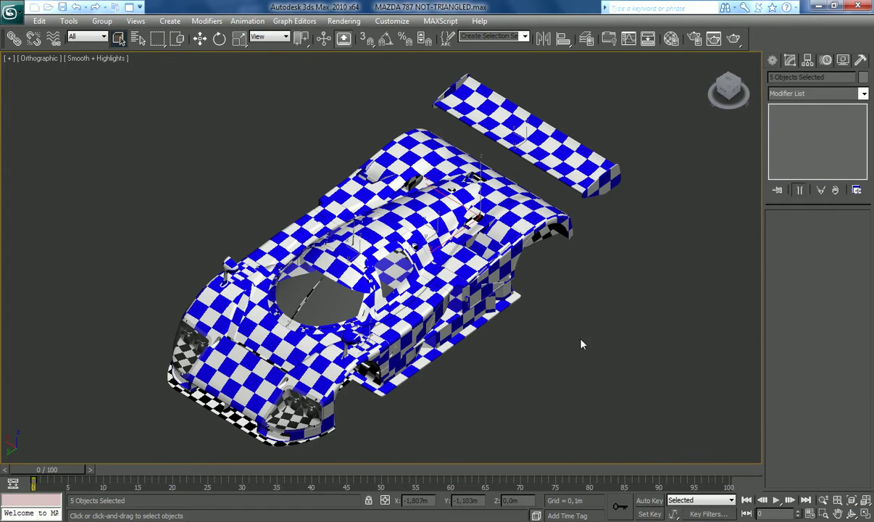
click(863, 93)
scroll(823, 362, down, 15)
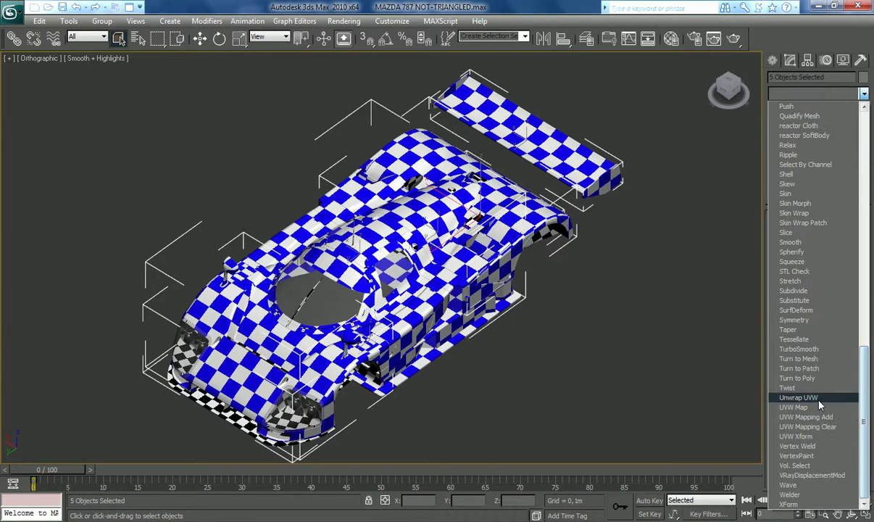
click(800, 397)
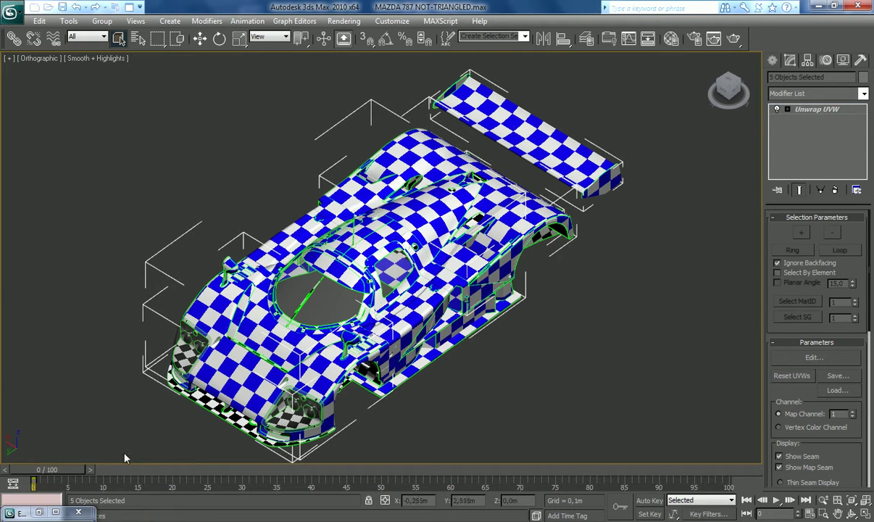
In the UV editor, move the selected cluster away from the other shells and display only material ID 4 (Material #2478)
click(55, 512)
scroll(523, 233, down, 3)
drag(530, 302, 735, 196)
click(756, 462)
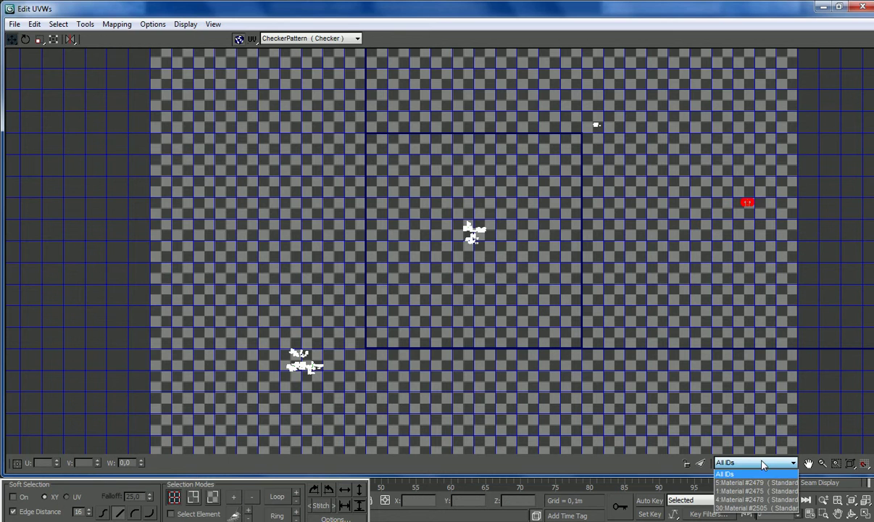
click(749, 499)
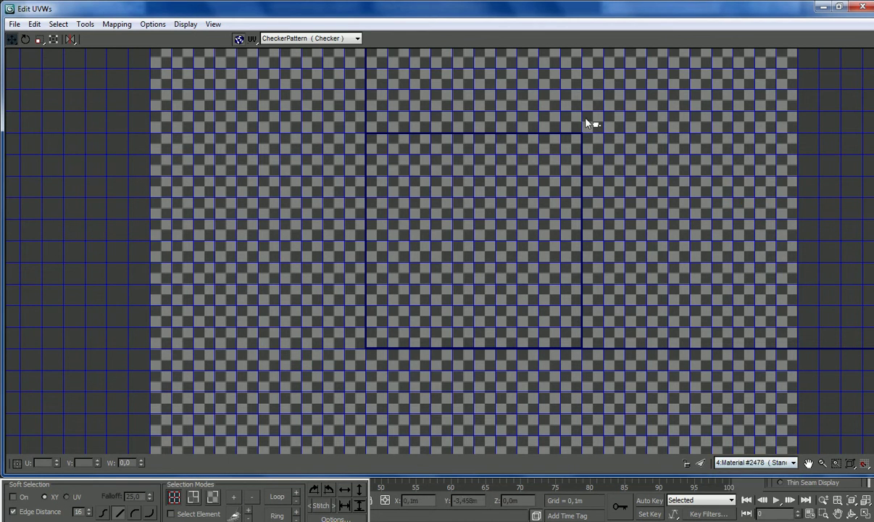
Select all shells of material ID 4, scale them up strongly and move them over the UV square
drag(596, 127, 409, 113)
click(39, 39)
drag(462, 247, 404, 98)
drag(463, 236, 417, 144)
click(12, 38)
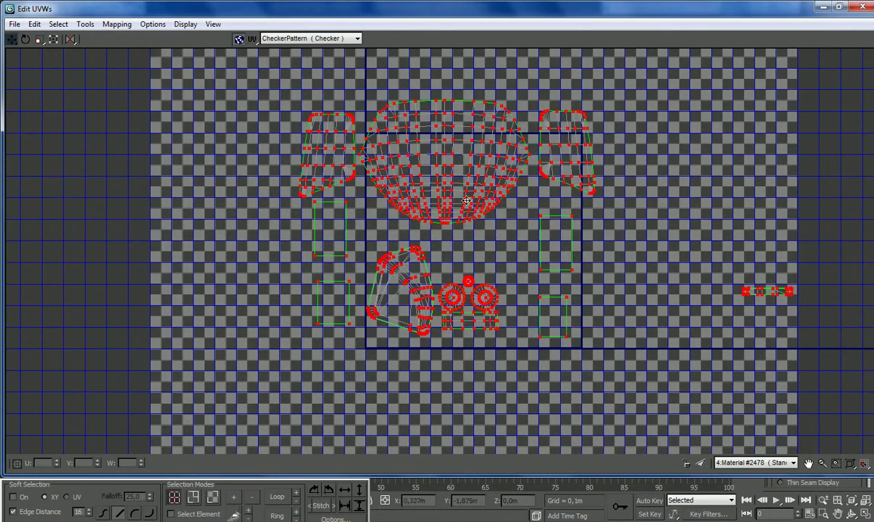
drag(465, 204, 473, 236)
Enable Select Element and place the large rounded shell at the top and the curved shell in the lower-left corner of the UV square
click(171, 514)
alt+click(461, 172)
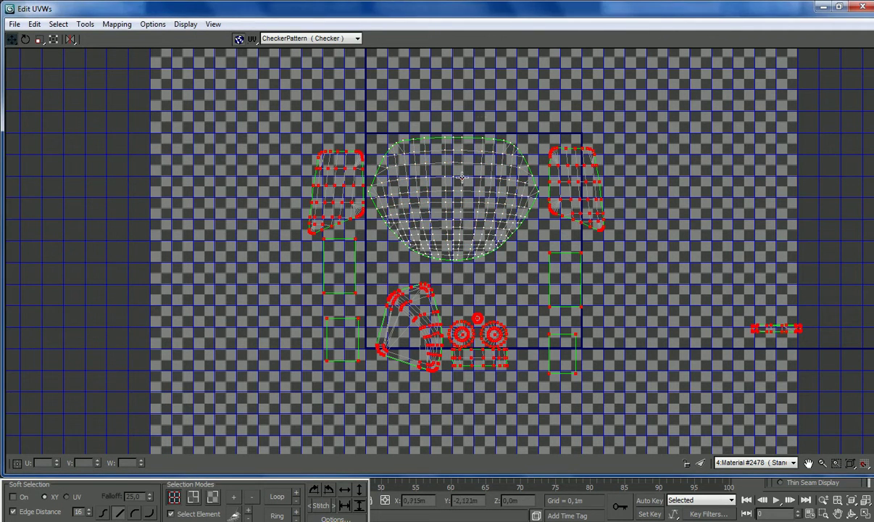
drag(446, 330, 454, 296)
alt+click(394, 279)
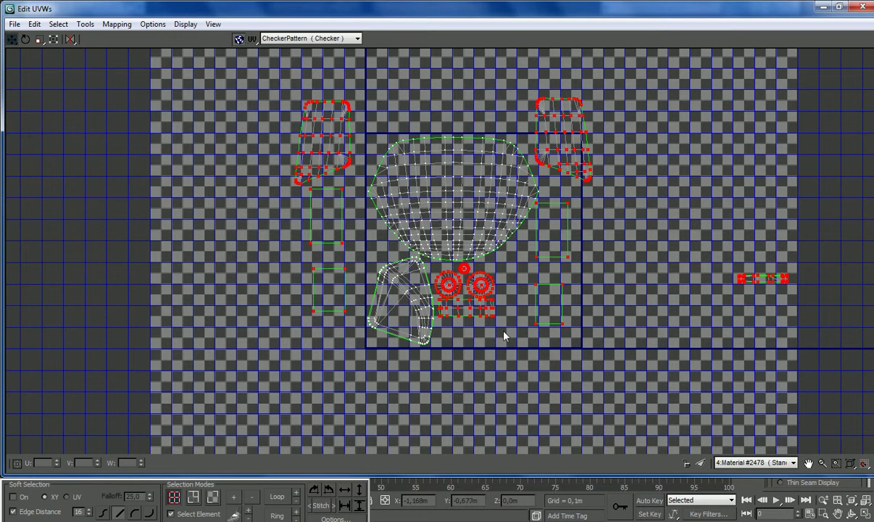
Leave the circular shells inside the UV square and move the remaining selected shells out past its right side
alt+click(449, 289)
drag(472, 315, 595, 376)
scroll(598, 299, down, 3)
drag(523, 340, 632, 361)
Mirror one tapered window shell horizontally and overlay it on its matching counterpart
click(641, 255)
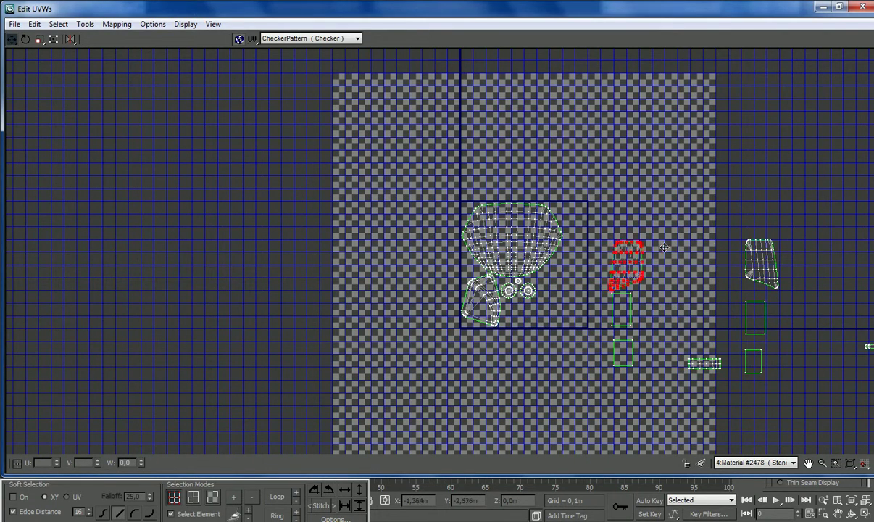
drag(613, 239, 716, 240)
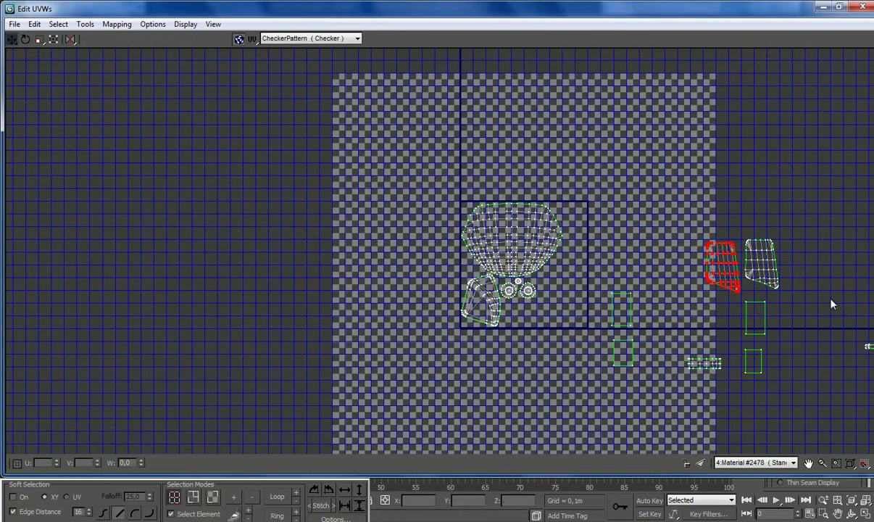
scroll(607, 228, up, 6)
drag(612, 262, 427, 279)
scroll(432, 246, down, 6)
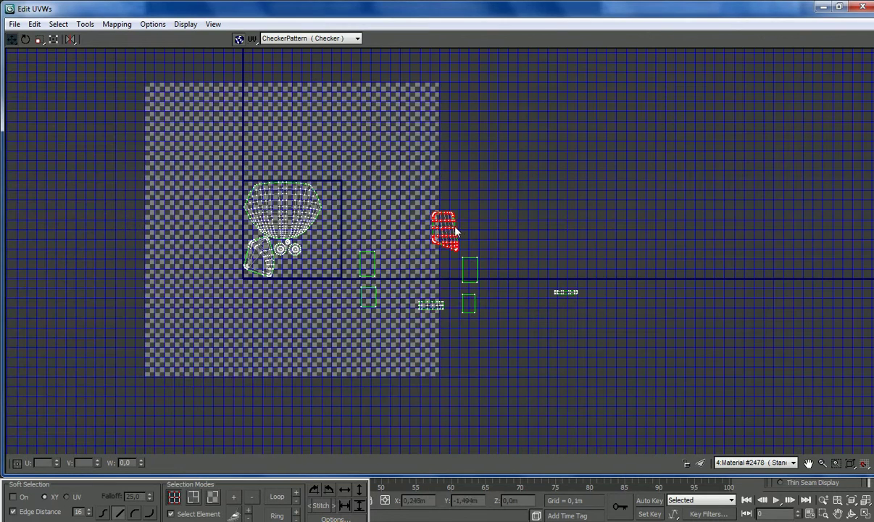
Move the overlapping window shells into the upper-right corner of the UV square and scale them down to fit
drag(446, 224, 317, 197)
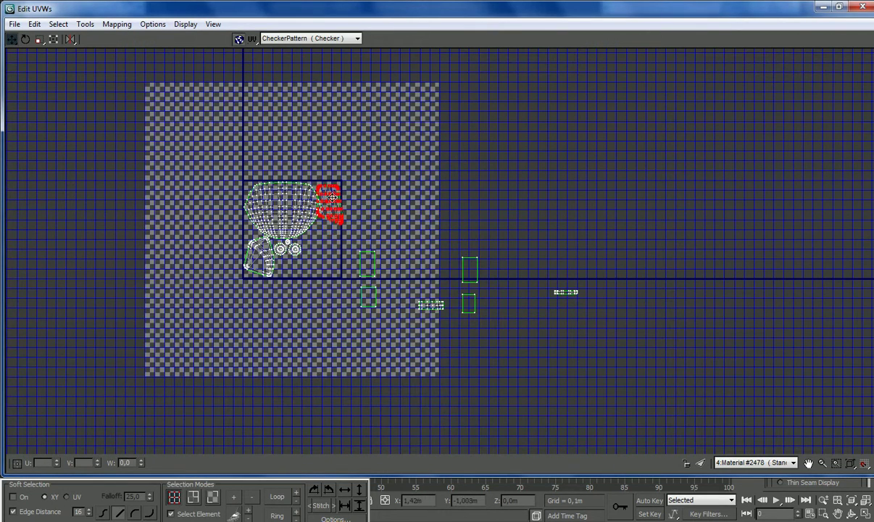
scroll(312, 172, up, 5)
click(39, 37)
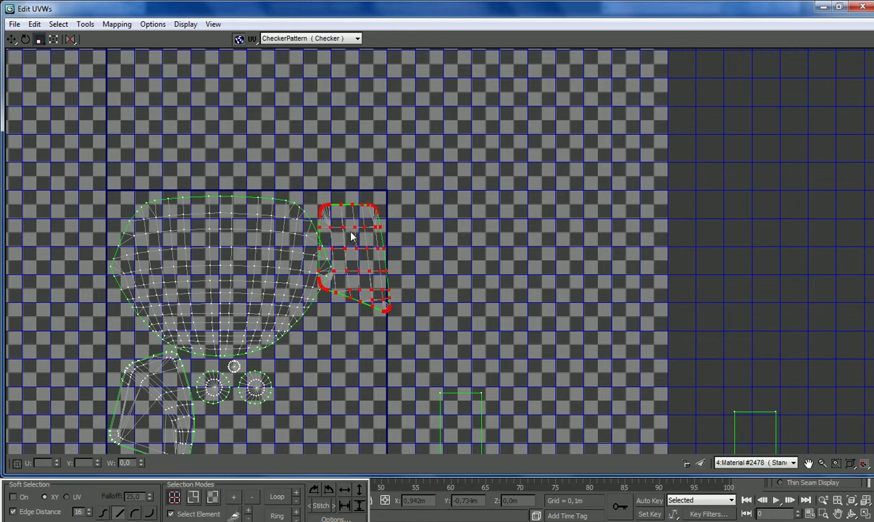
mouse_move(354, 224)
mouse_down()
mouse_move(365, 252)
mouse_move(351, 233)
mouse_move(356, 224)
mouse_up()
click(12, 37)
Move the distant thin strip shells next to the wider strip shell and separate the overlapping pair vertically
scroll(360, 221, down, 5)
scroll(385, 298, up, 2)
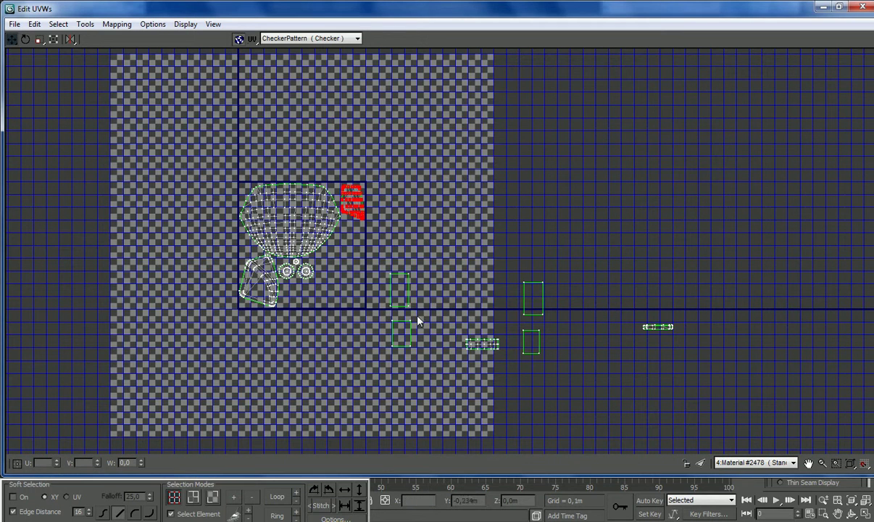
click(658, 330)
drag(665, 335, 490, 335)
scroll(490, 335, up, 6)
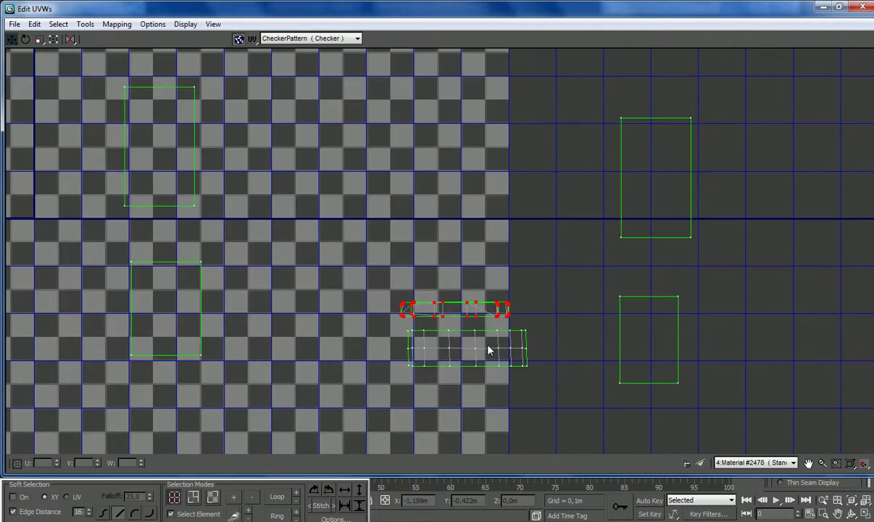
drag(504, 291, 529, 250)
scroll(528, 249, down, 6)
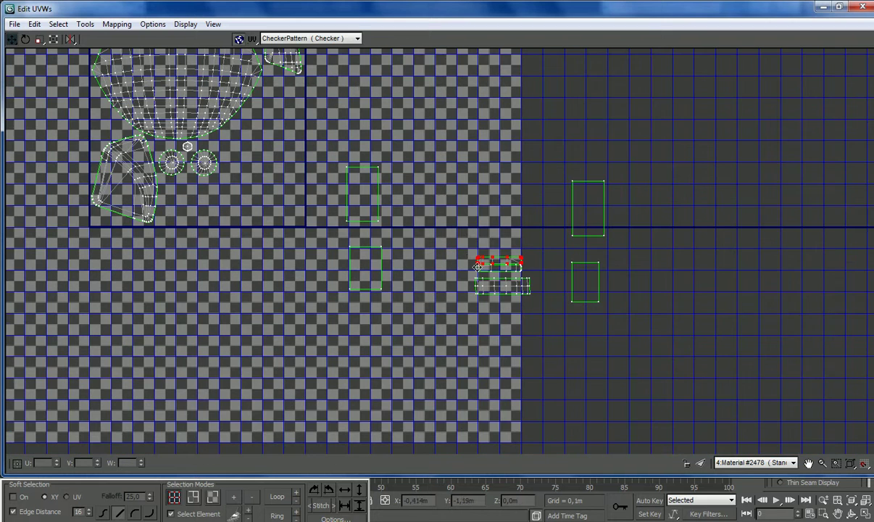
Gather the four rectangular shells around the strip shells outside the UV square
drag(379, 220, 464, 247)
drag(599, 262, 501, 196)
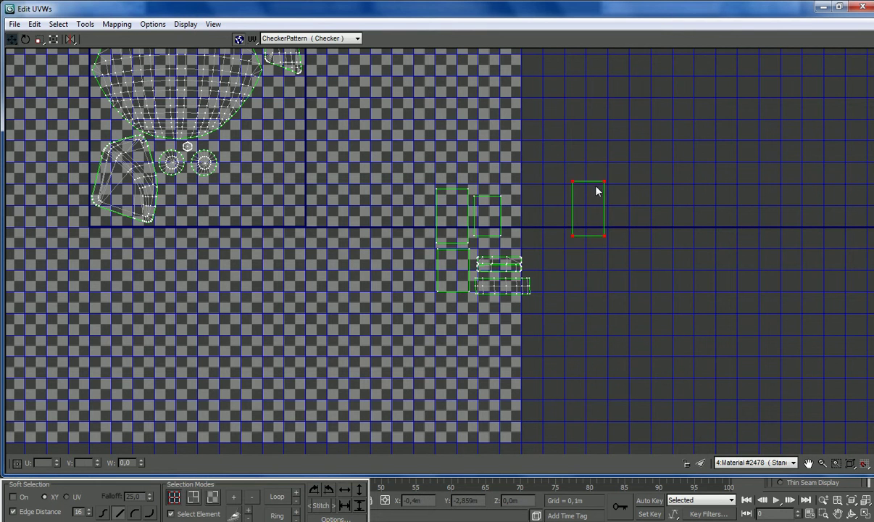
drag(605, 187, 537, 198)
Move the rectangle and strip shells together into the lower-right part of the UV square and scale them up
click(495, 263)
drag(495, 262, 261, 197)
scroll(239, 159, up, 1)
scroll(229, 195, down, 1)
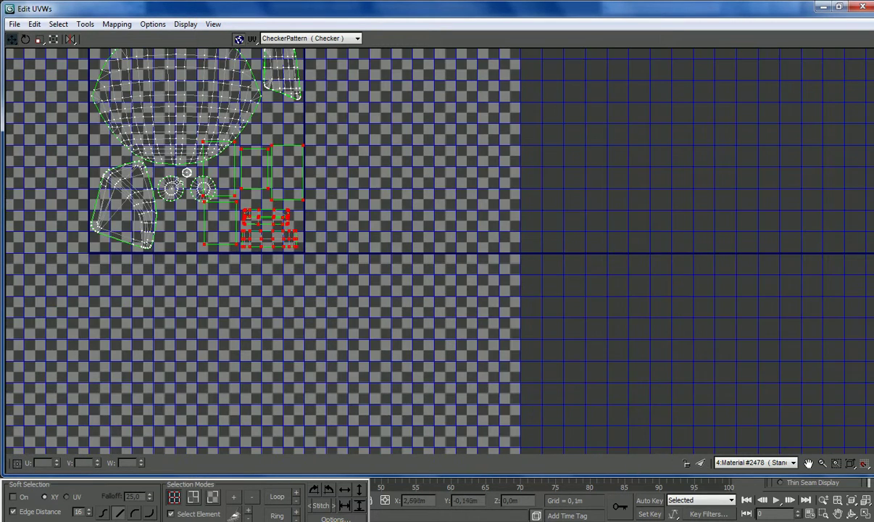
scroll(170, 189, up, 2)
click(40, 40)
drag(291, 246, 265, 224)
scroll(246, 239, down, 2)
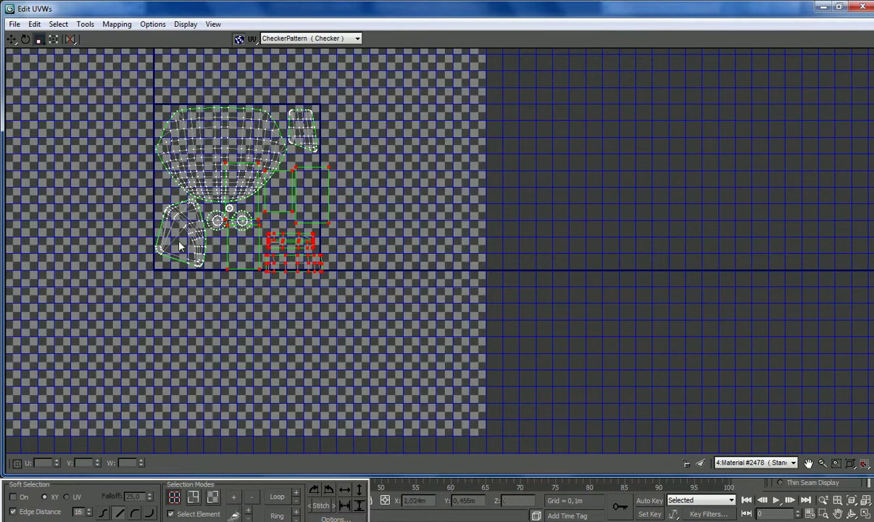
Rearrange the rectangle and strip shells, stacking two rectangles along the right edge of the UV square
scroll(205, 250, up, 2)
click(11, 40)
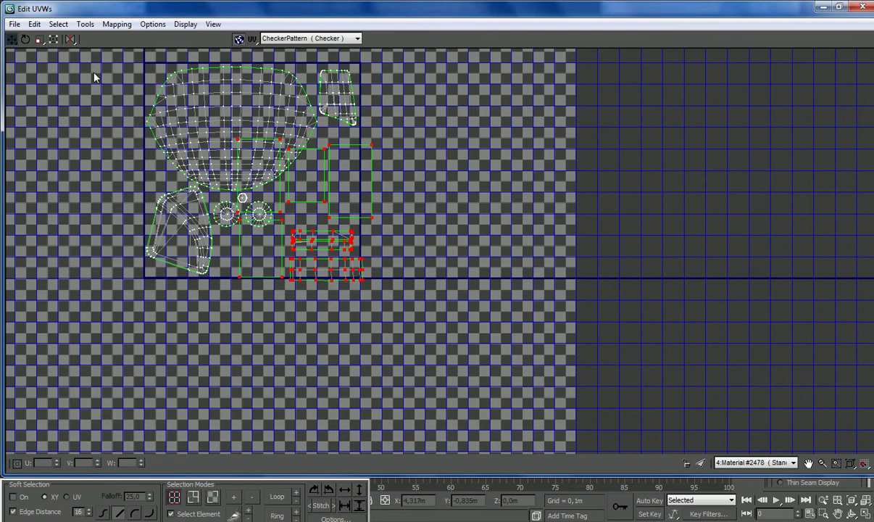
drag(356, 233, 313, 213)
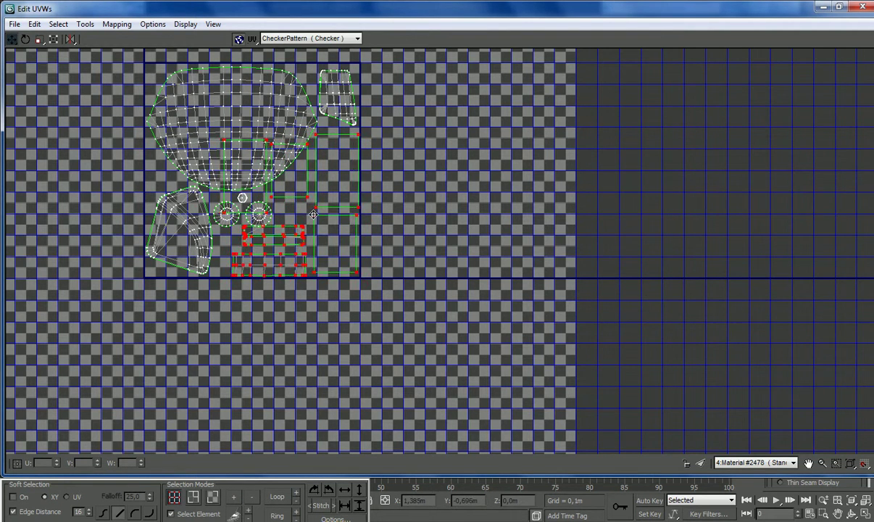
scroll(238, 207, up, 3)
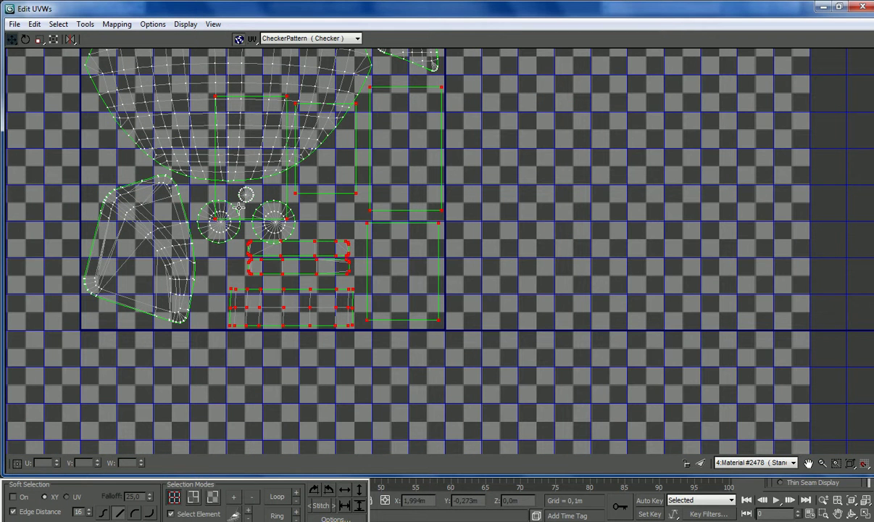
scroll(250, 218, down, 2)
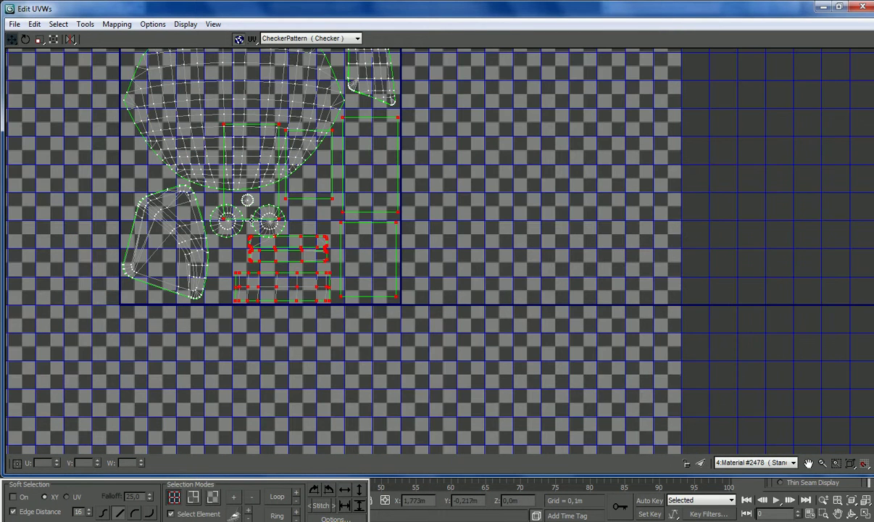
Move the whole group of rectangle and strip shells back out of the UV square to its right
drag(331, 203, 691, 224)
scroll(682, 255, down, 3)
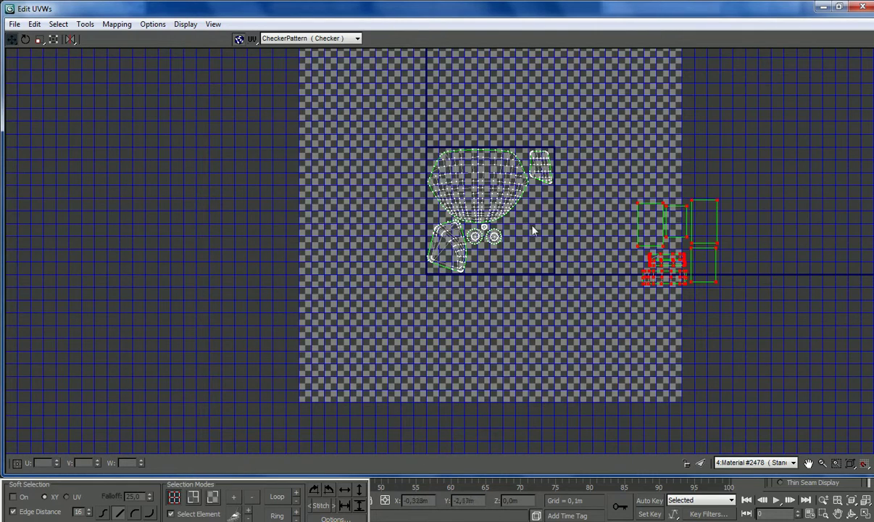
scroll(522, 236, up, 3)
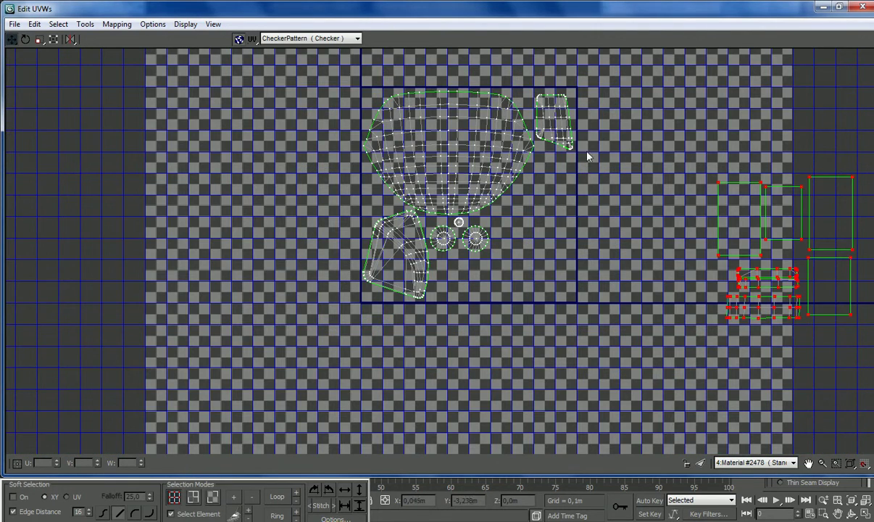
Scale up the shells remaining in the UV square and move them so the large rounded shell fits inside its top edge
click(402, 292)
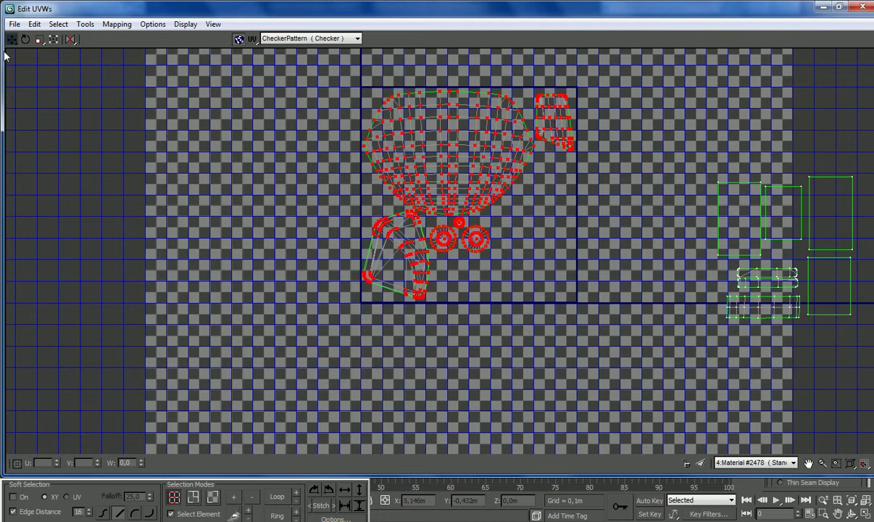
click(39, 38)
drag(417, 183, 439, 180)
click(11, 40)
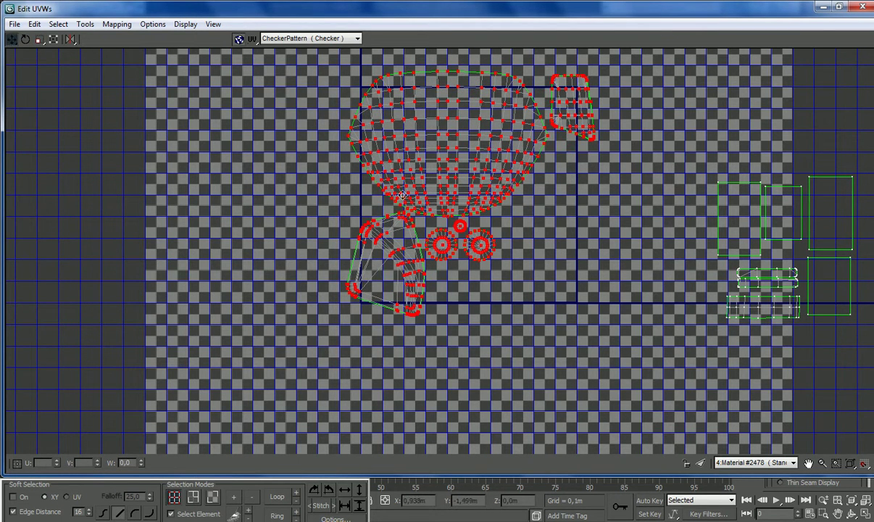
click(303, 94)
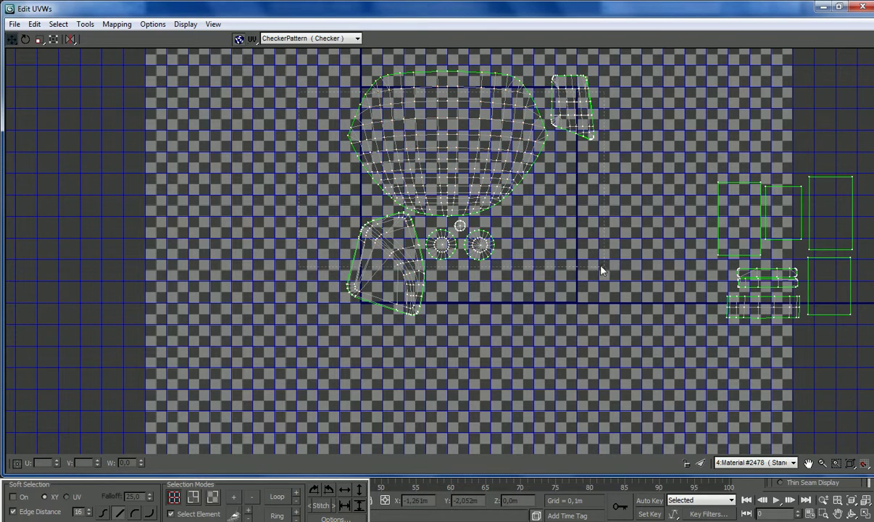
drag(605, 273, 606, 269)
drag(478, 192, 495, 209)
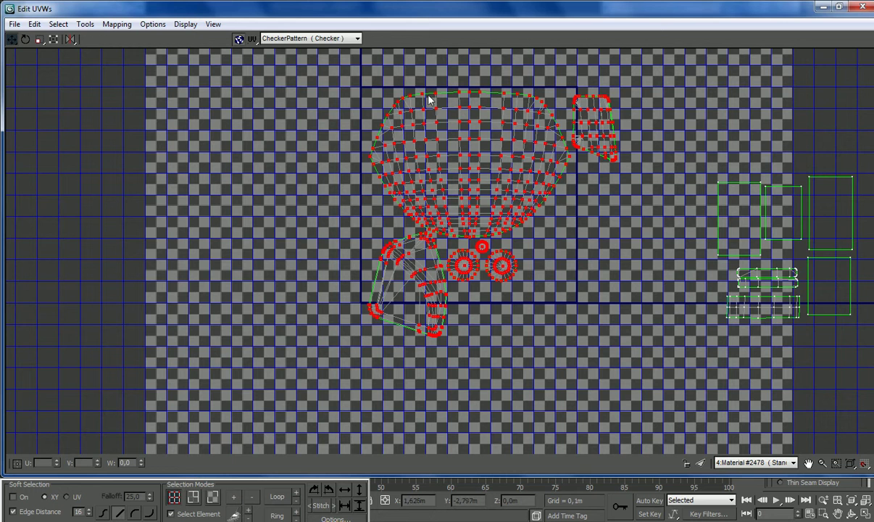
Arrange the circular shells and the tapered window shell beneath the large rounded shell inside the UV square
alt+click(505, 192)
drag(448, 279, 489, 285)
alt+click(548, 260)
Scale down the curved shell and fit it into the lower-left corner of the UV square
click(435, 301)
drag(429, 299, 400, 255)
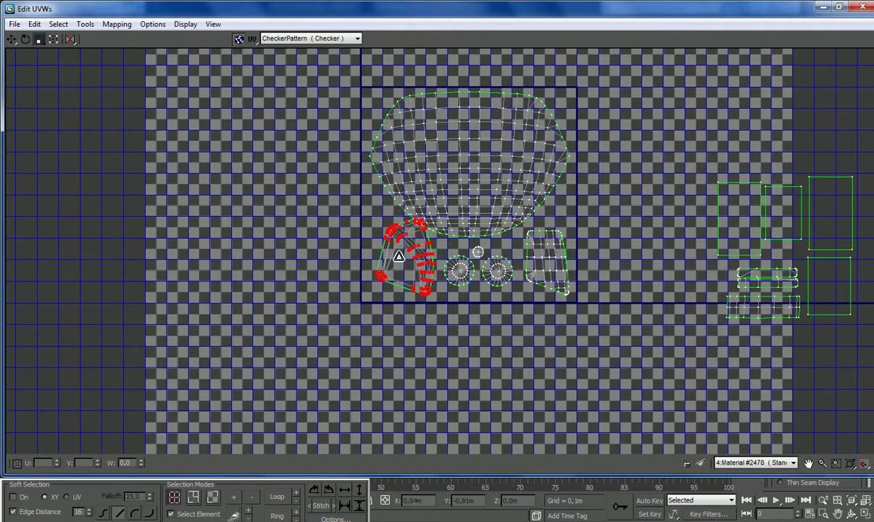
click(13, 38)
drag(408, 250, 400, 251)
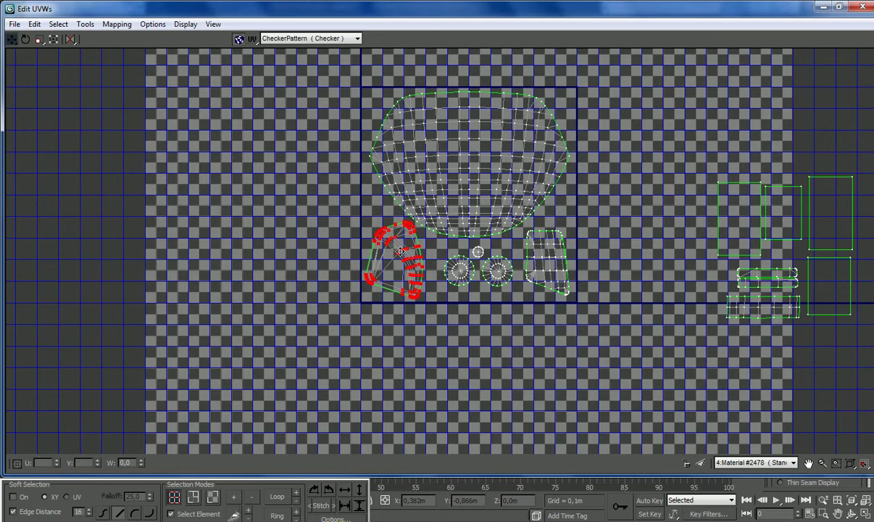
click(465, 311)
Select the leftover rectangle and strip shells and move them far away from the UV square
scroll(464, 310, down, 4)
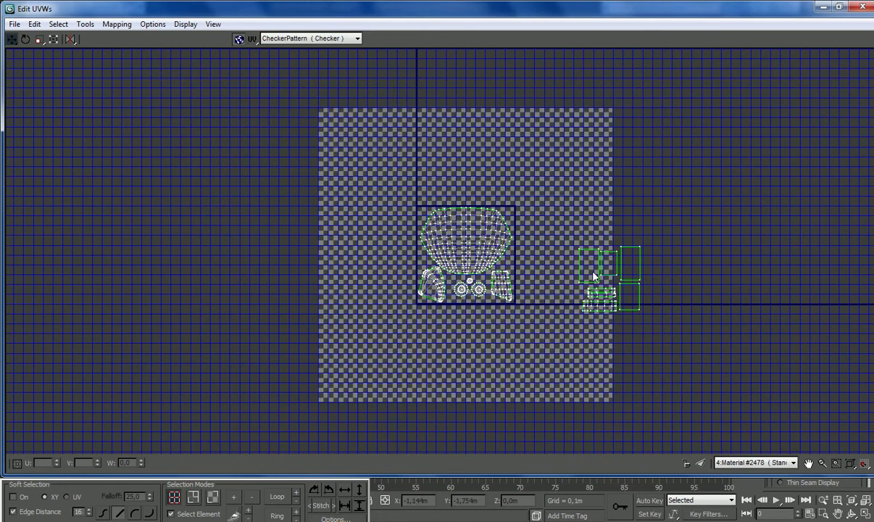
drag(556, 338, 554, 339)
scroll(527, 210, down, 5)
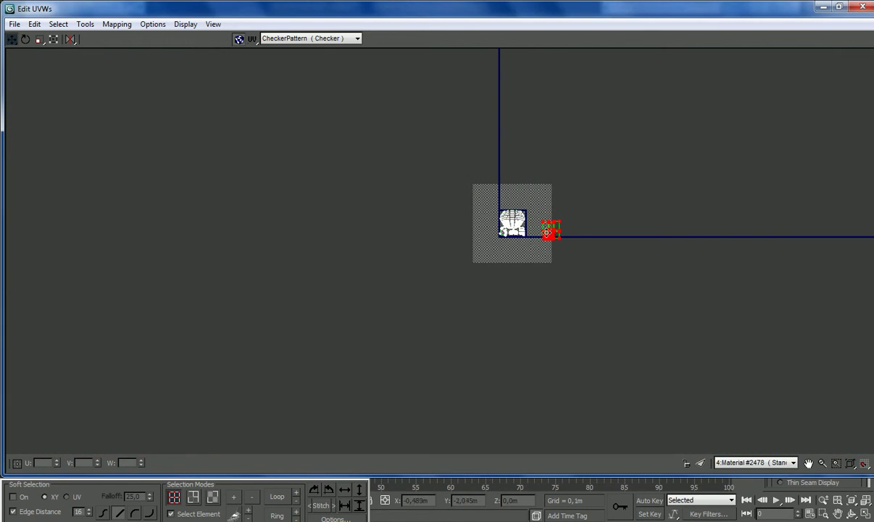
drag(548, 234, 734, 120)
scroll(559, 239, down, 5)
drag(612, 207, 662, 173)
Inspect the spread of the shells and how the packed ones fit inside the UV square
click(542, 243)
scroll(541, 243, up, 5)
scroll(652, 178, down, 5)
scroll(500, 207, down, 2)
scroll(511, 207, up, 2)
scroll(605, 203, up, 4)
scroll(605, 210, up, 6)
scroll(604, 211, up, 3)
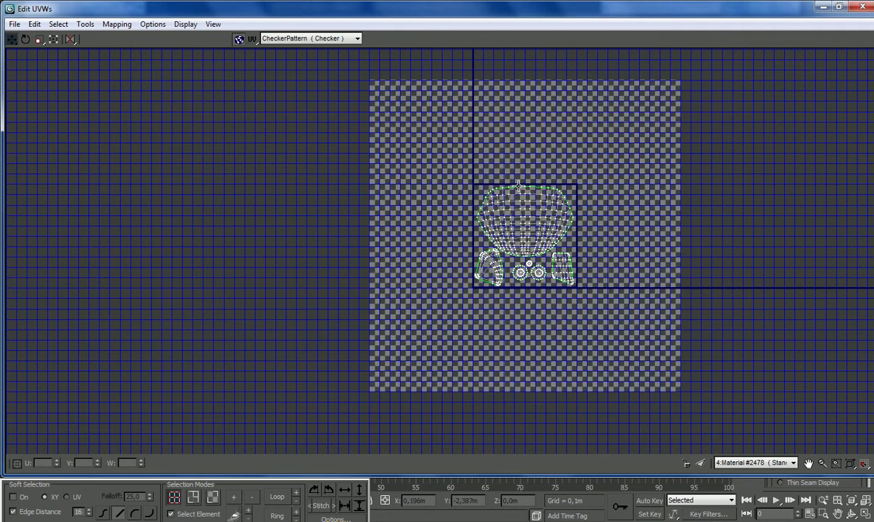
Show only the shells of 1:Material #2475 and scale them all up until they spread beyond the UV square
click(734, 464)
click(727, 491)
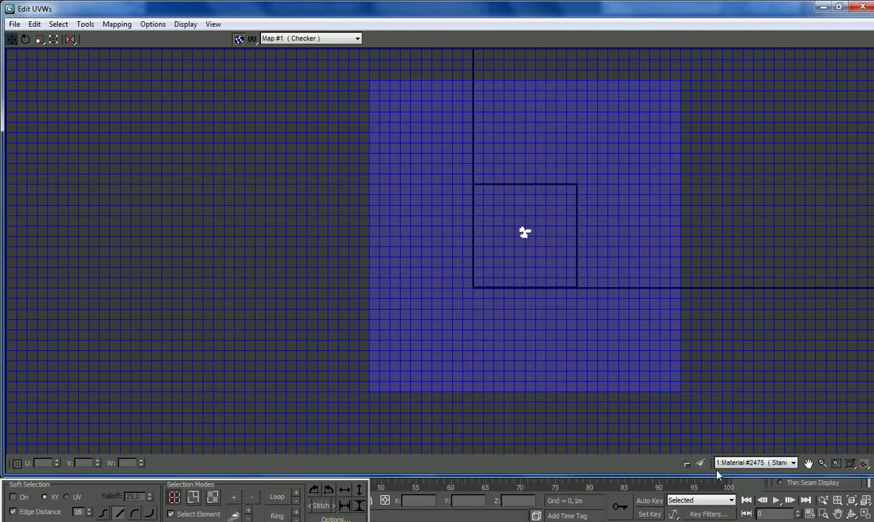
click(39, 40)
drag(529, 231, 451, 88)
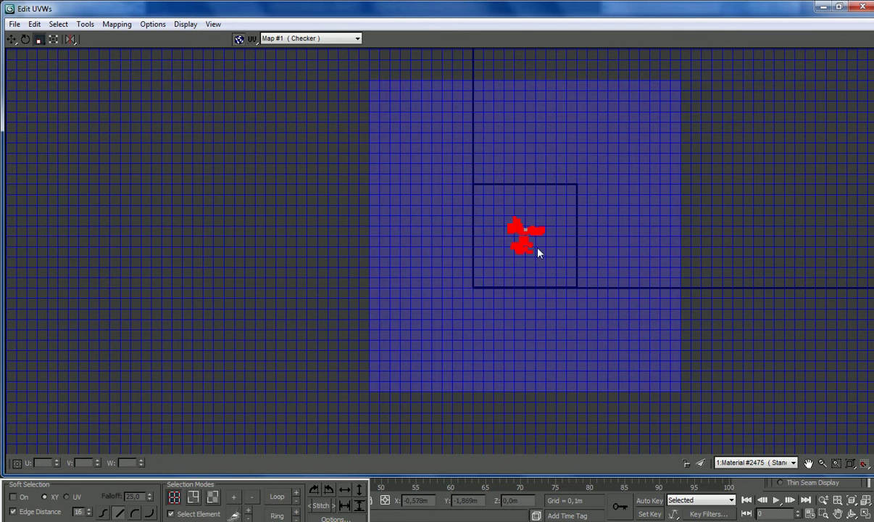
drag(520, 252, 466, 155)
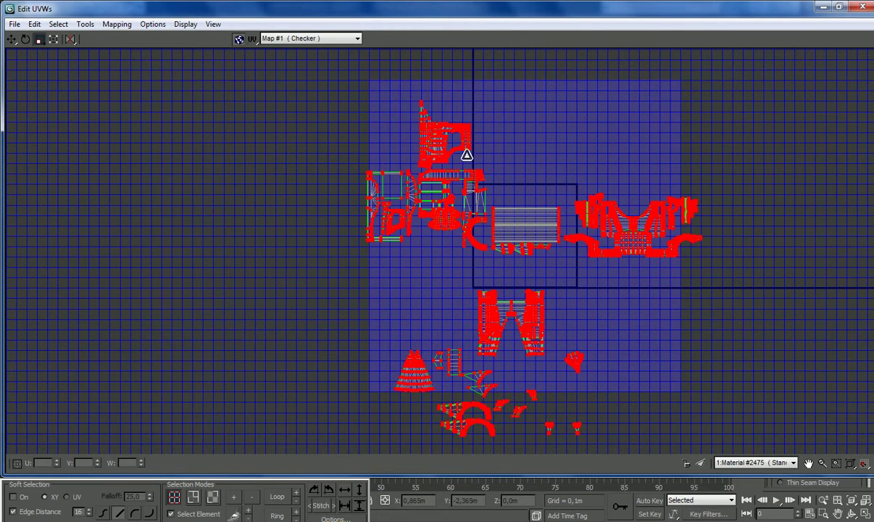
Move all shells so the wide body shell sits over the UV square, and scale them down to roughly its width
click(12, 39)
drag(630, 248, 486, 213)
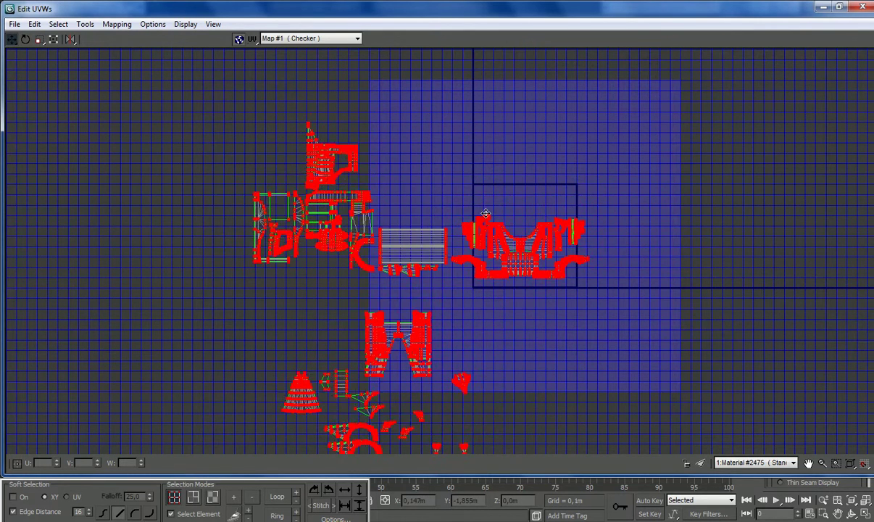
scroll(485, 213, down, 2)
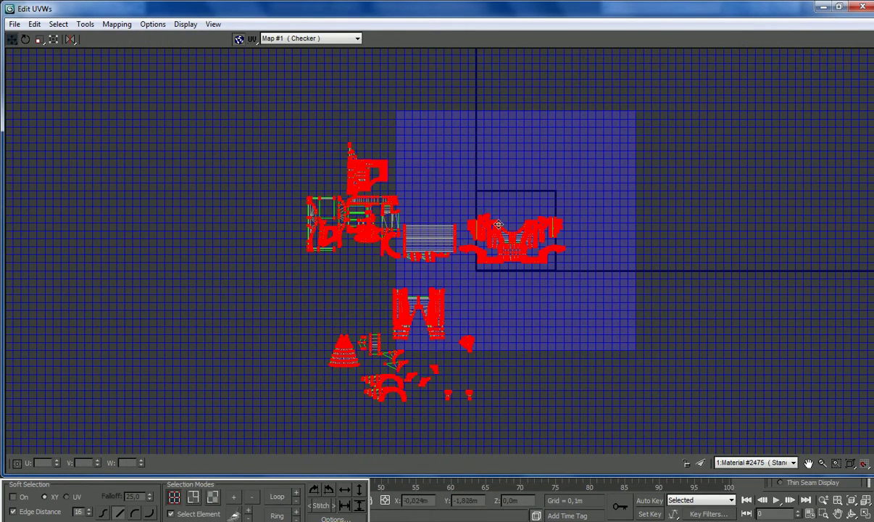
scroll(512, 238, up, 2)
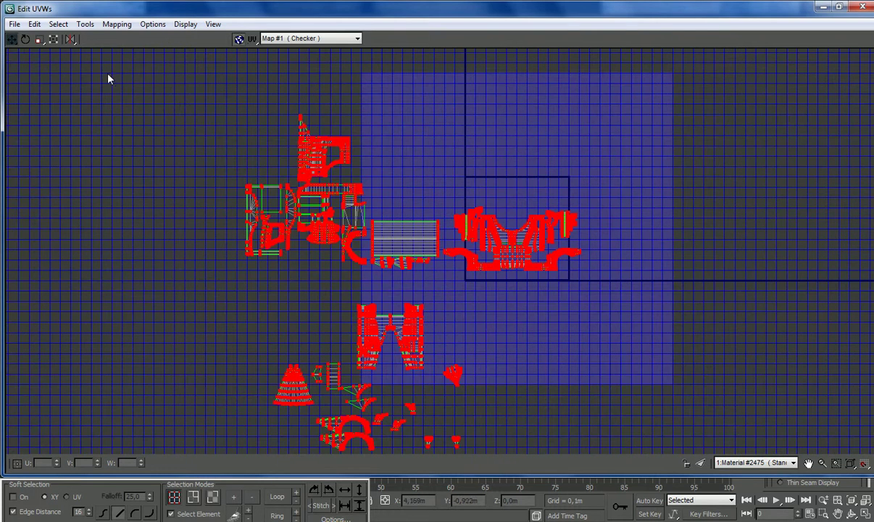
click(40, 40)
mouse_move(514, 252)
mouse_down()
mouse_move(507, 253)
mouse_move(519, 268)
mouse_move(505, 264)
mouse_up()
click(12, 39)
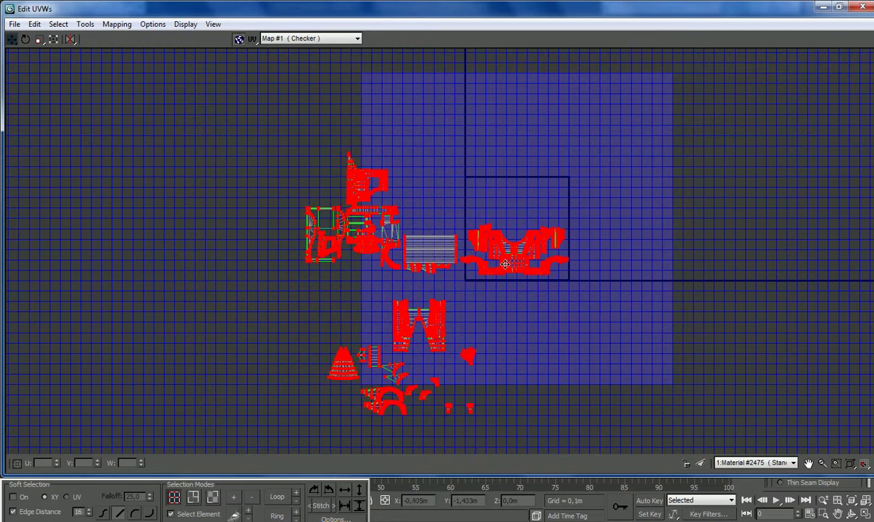
Fine-tune the scale of the shells and seat the wide body shell along the bottom edge of the UV square
scroll(538, 263, up, 4)
click(39, 39)
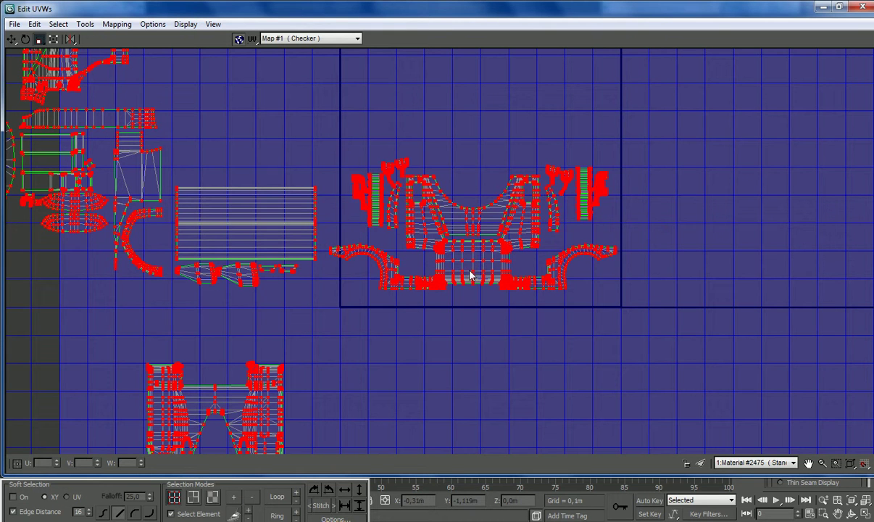
drag(469, 275, 471, 274)
click(12, 39)
drag(465, 259, 483, 276)
scroll(477, 279, down, 3)
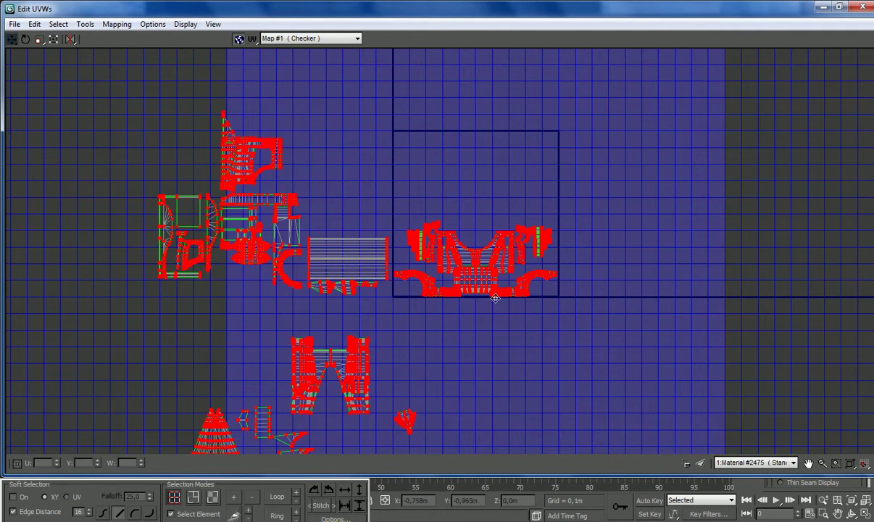
Deselect the body, curved strip and ladder-like strip shells and move all the other shells down out of the UV square
alt+drag(552, 322, 513, 289)
scroll(527, 261, up, 4)
alt+click(504, 247)
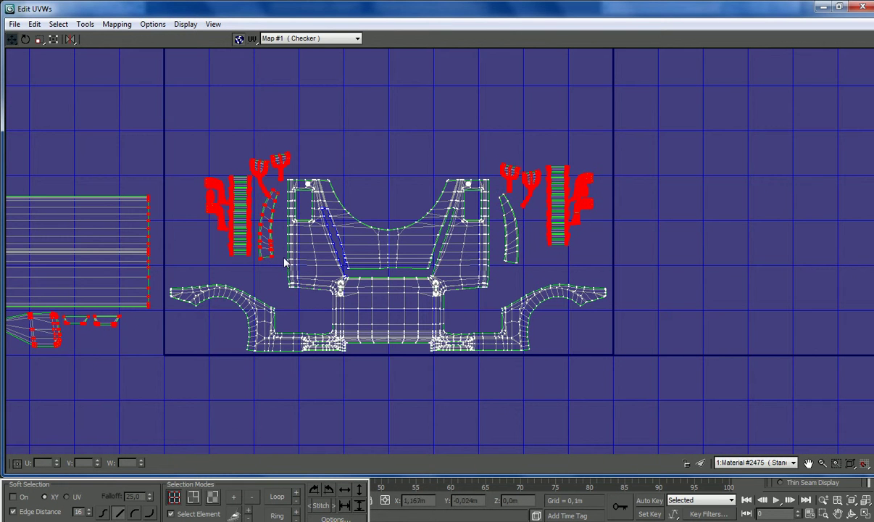
alt+click(256, 247)
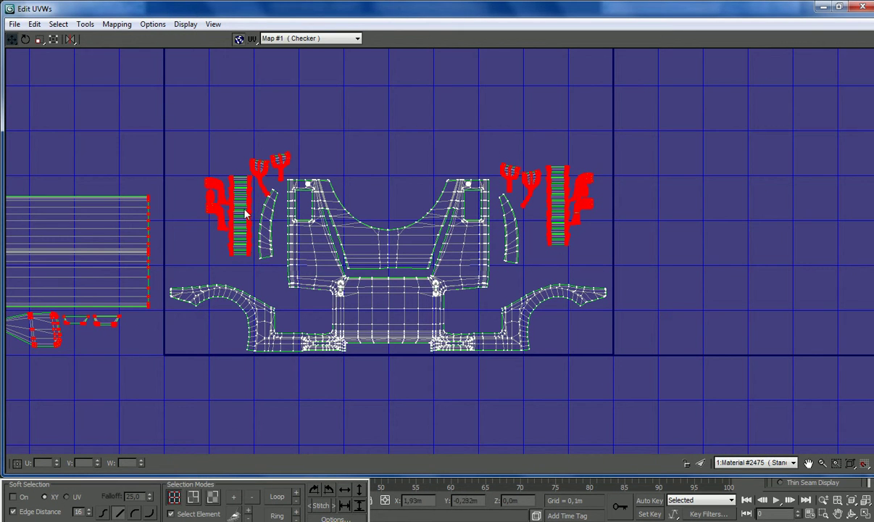
alt+click(238, 211)
alt+click(243, 194)
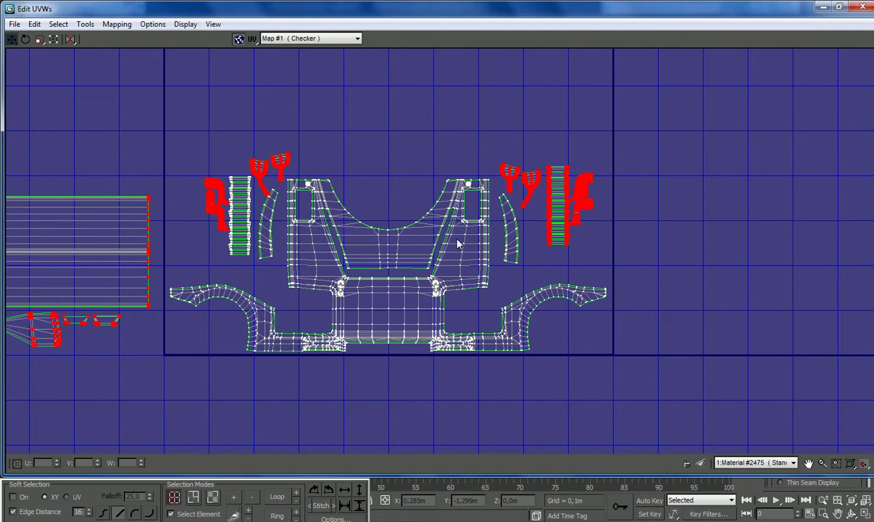
alt+click(555, 229)
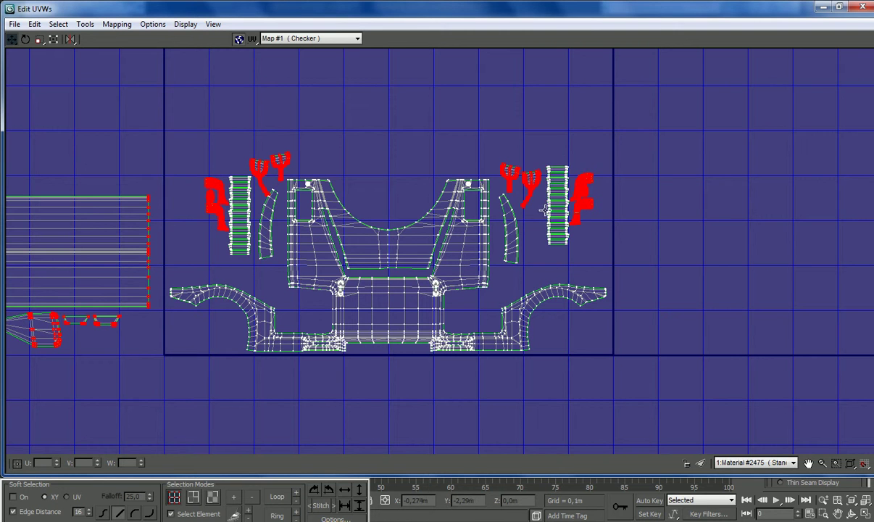
drag(524, 203, 515, 428)
scroll(401, 223, down, 6)
scroll(376, 246, down, 2)
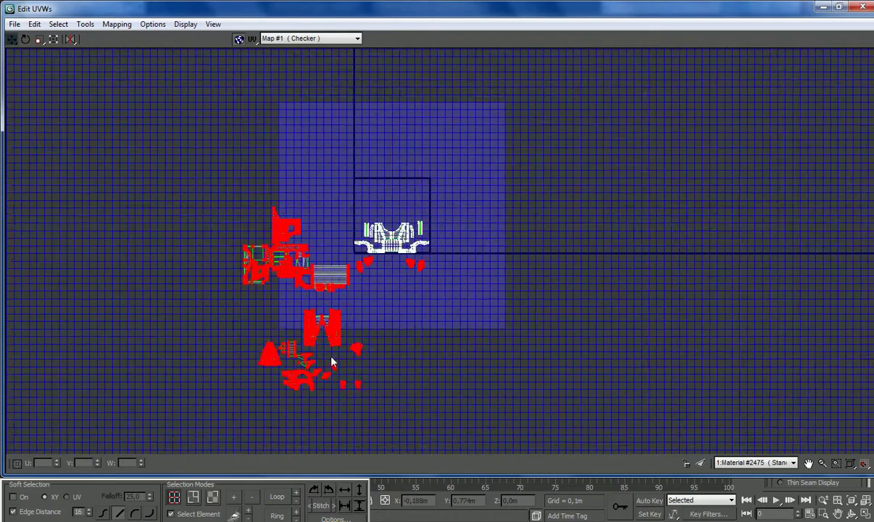
Place the A-shaped two-legged shell in the UV square's upper-left corner, with its two small leftover pieces beneath it
scroll(333, 341, up, 5)
click(392, 305)
scroll(392, 304, down, 3)
scroll(368, 249, up, 2)
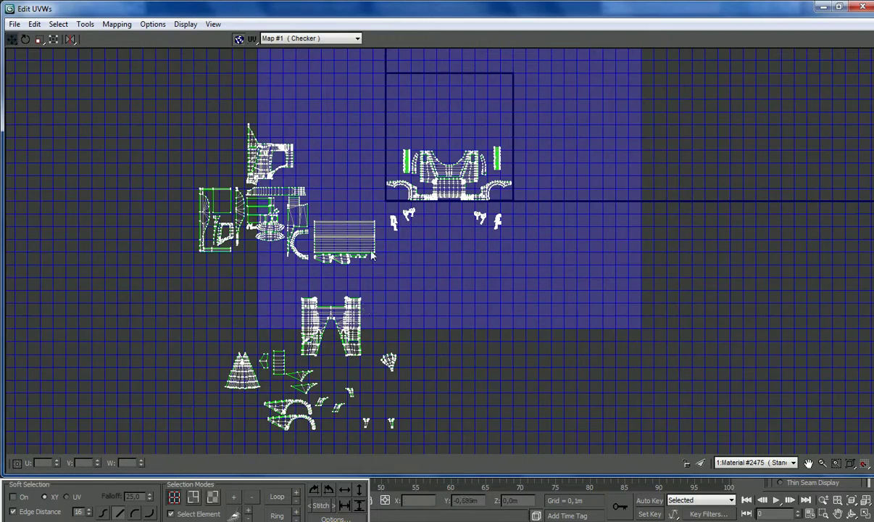
click(357, 323)
drag(357, 322, 445, 102)
drag(345, 300, 355, 308)
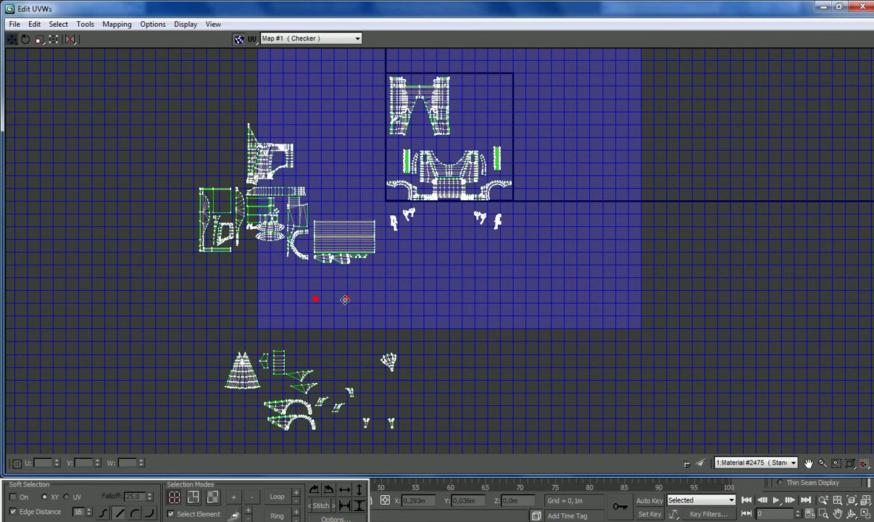
drag(423, 158, 432, 141)
Fit the large striped rectangle shell into the upper-right corner of the UV square beside the two-legged shell
click(373, 245)
drag(372, 237, 500, 90)
scroll(465, 86, up, 4)
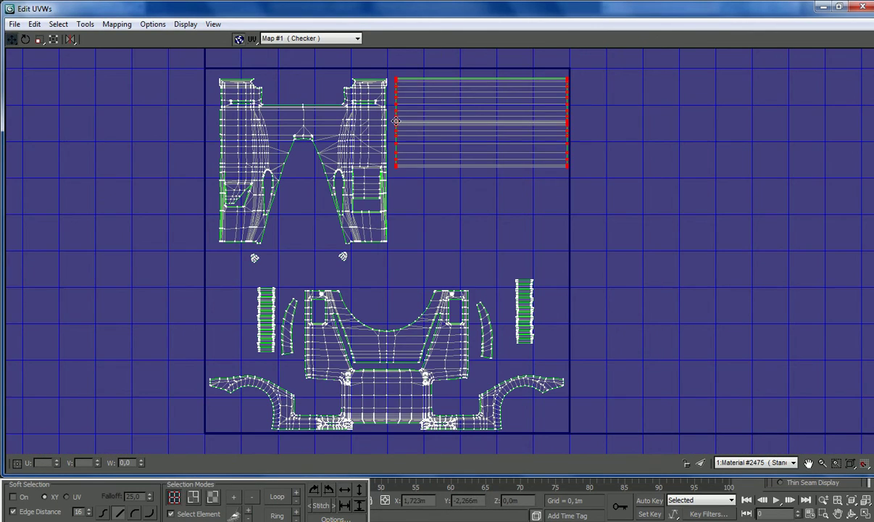
Move the two wheel-arch shells up, closer to the other unpacked shells on the left of the UV square
scroll(396, 124, down, 4)
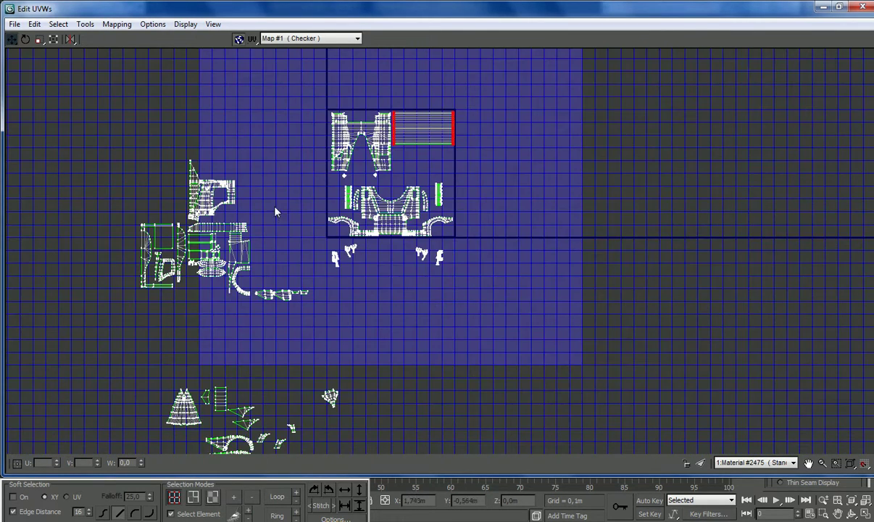
scroll(224, 236, down, 1)
scroll(209, 410, up, 2)
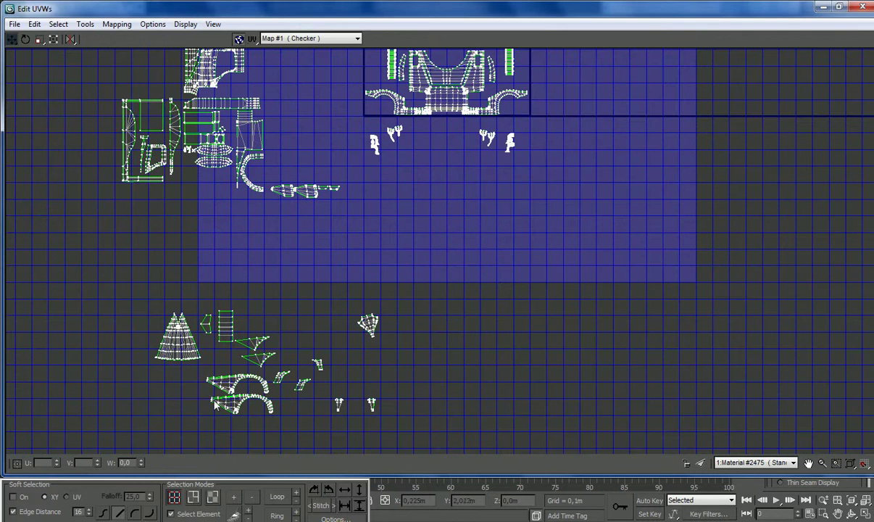
click(234, 408)
drag(234, 407, 235, 258)
Move the fan-shaped shell and the two small tapered shells into the UV square beneath the striped rectangle
scroll(322, 348, down, 1)
click(337, 311)
drag(337, 312, 433, 85)
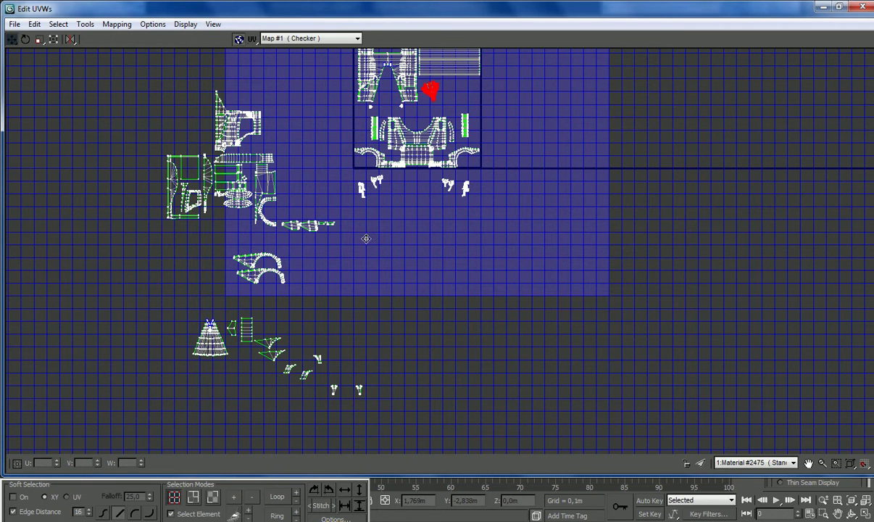
click(358, 389)
ctrl+click(333, 389)
drag(333, 390, 448, 82)
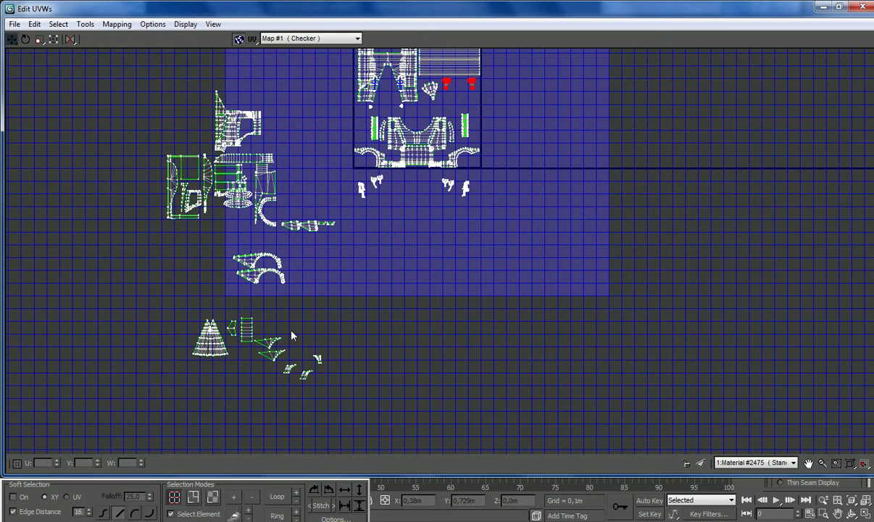
Bring the two triangular shells into the UV square below the small tapered ones and offset the lower one to the left
click(269, 346)
drag(270, 346, 472, 104)
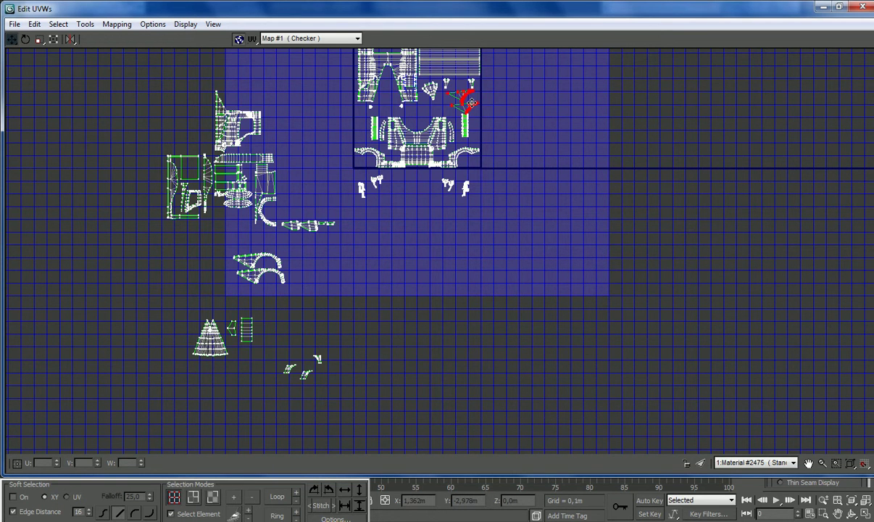
scroll(437, 68, up, 4)
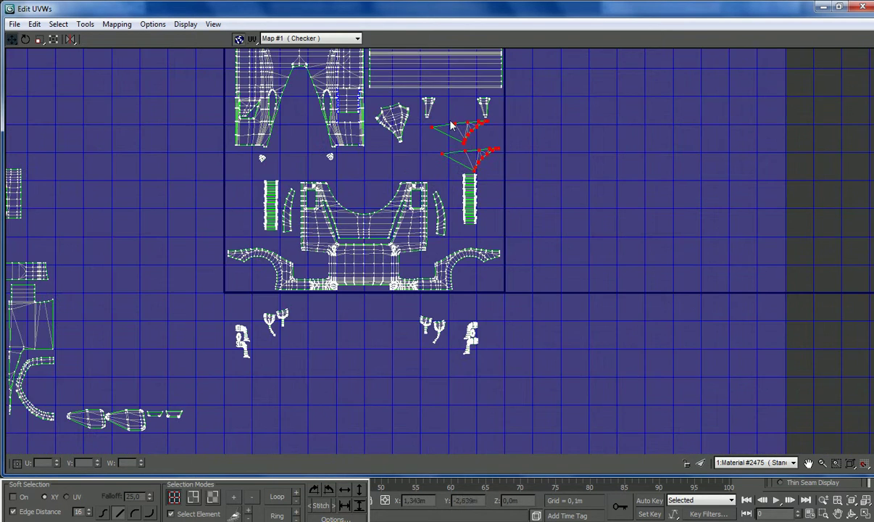
click(500, 147)
drag(499, 147, 449, 146)
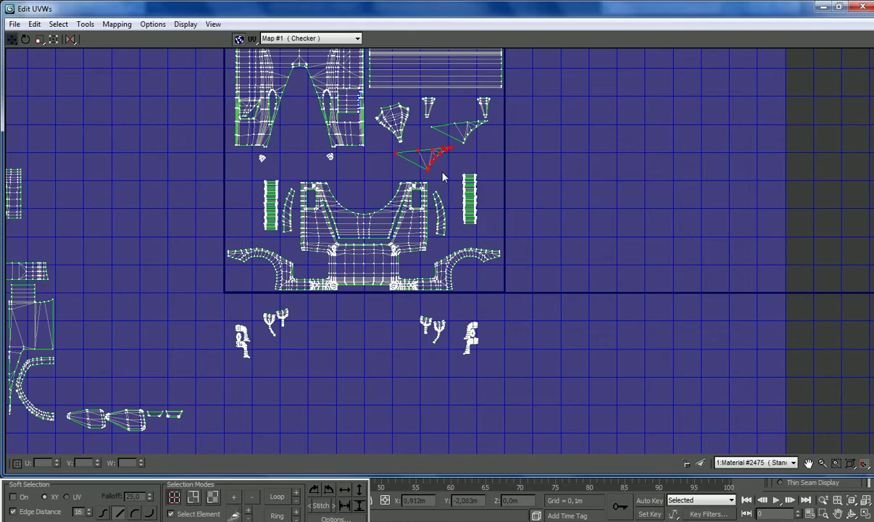
Move the three small fin-shaped shells from the lower leftovers up into the UV square
scroll(444, 172, down, 2)
scroll(308, 330, down, 2)
scroll(265, 435, up, 2)
drag(247, 377, 332, 243)
drag(366, 210, 385, 120)
scroll(385, 120, down, 2)
scroll(383, 151, up, 4)
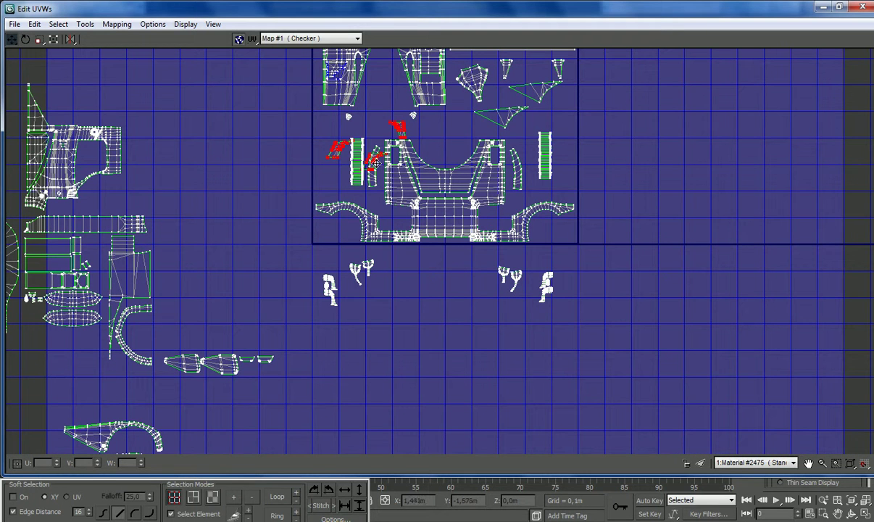
Tuck the three small fin-shaped shells into the gap between the legs of the A-shaped shell
drag(342, 155, 367, 85)
alt+click(382, 67)
alt+drag(393, 116, 383, 83)
scroll(272, 207, down, 3)
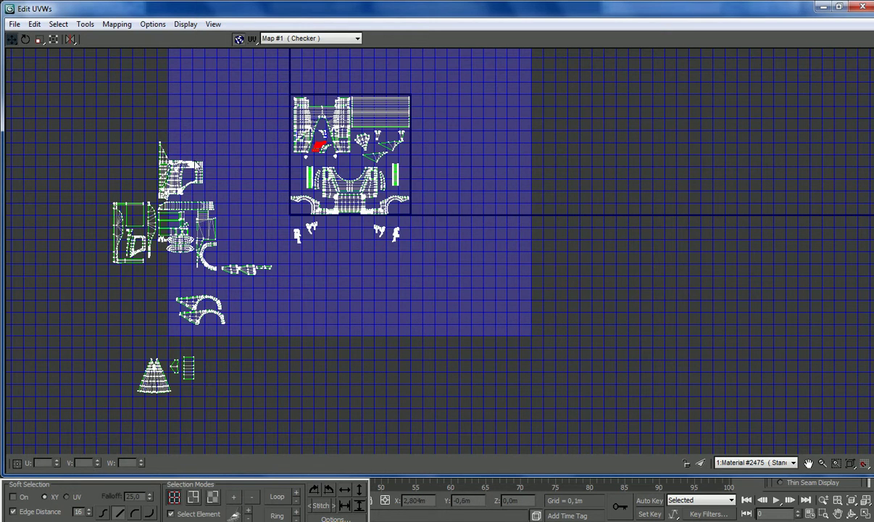
scroll(180, 187, up, 2)
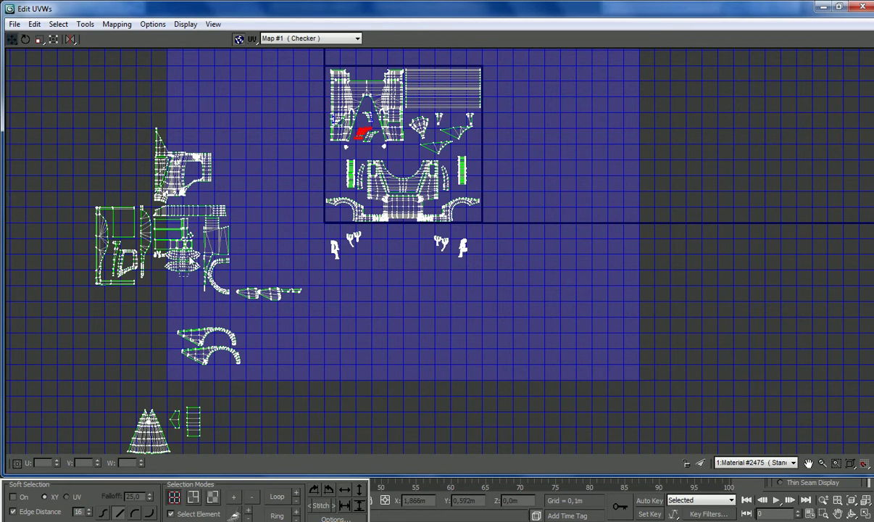
Bring the two lens-shaped shells into the UV square and tuck the tiny leftover pieces between the A-shaped shell's legs
click(180, 255)
drag(180, 255, 305, 61)
scroll(399, 159, up, 3)
click(248, 170)
drag(248, 170, 285, 102)
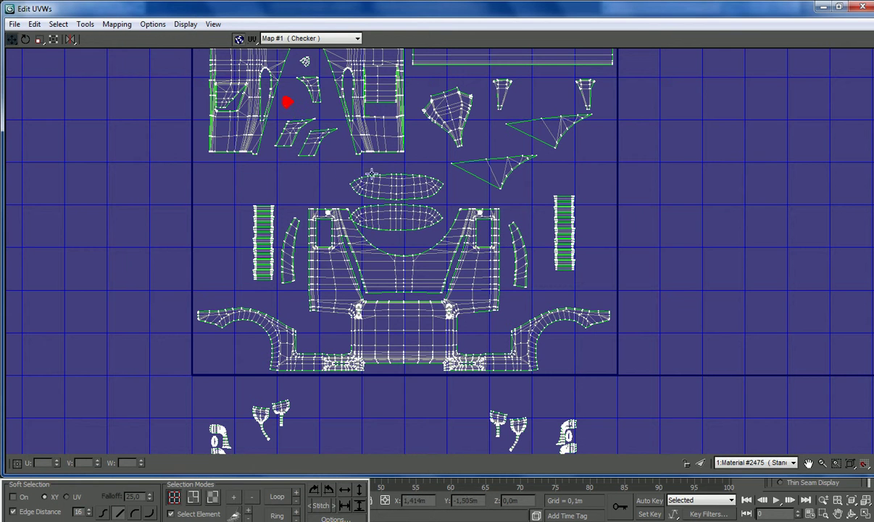
Move the lens-shaped shells aside and clear the fan, tapered and triangular shells out to the right of the UV square
click(415, 222)
scroll(415, 213, down, 2)
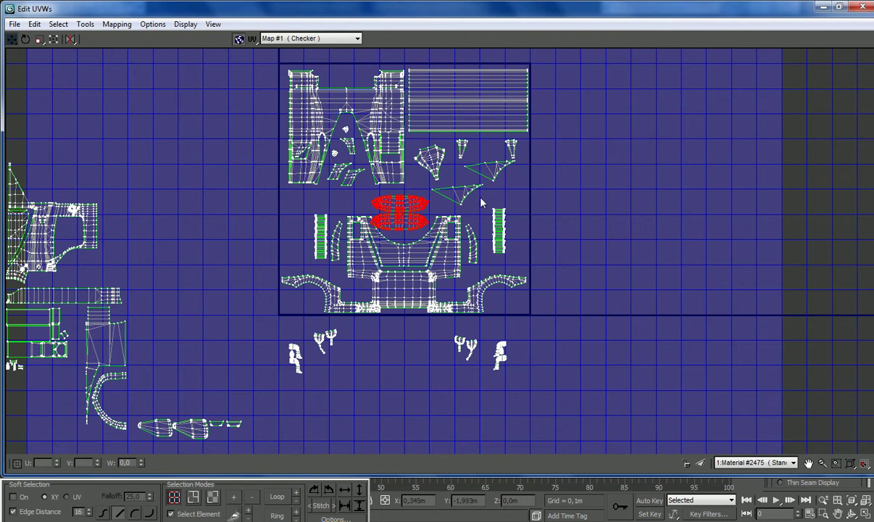
drag(404, 201, 543, 159)
click(452, 184)
drag(452, 184, 649, 319)
Scale up the two lens-shaped shells and fit them directly beneath the striped rectangle in the UV square
click(594, 178)
drag(594, 178, 358, 98)
click(39, 38)
click(11, 39)
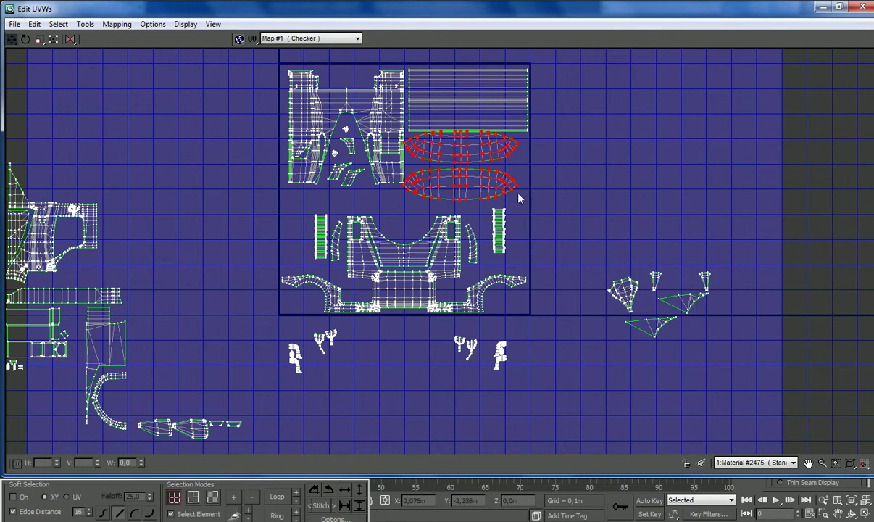
drag(468, 181, 477, 184)
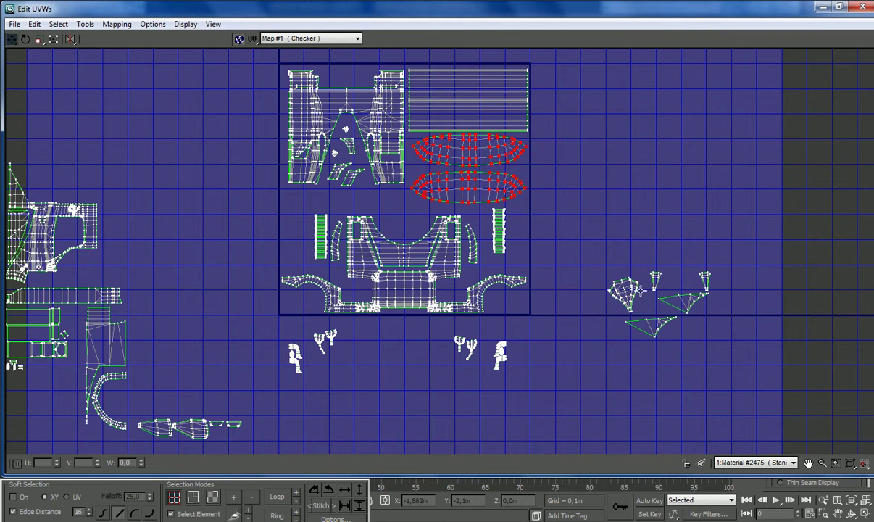
Repack the triangular, fan-shaped and small tapered shells around the upper and left sides of the wide body shell
drag(645, 331, 312, 212)
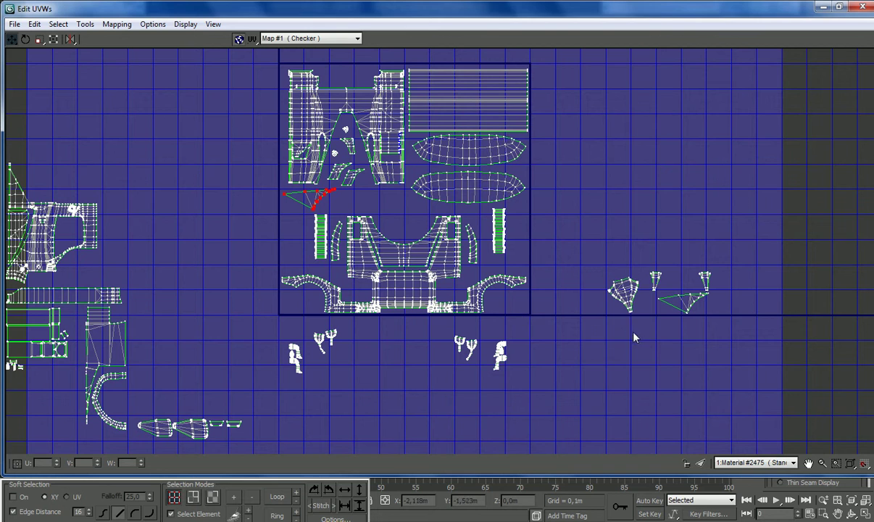
drag(623, 319, 306, 246)
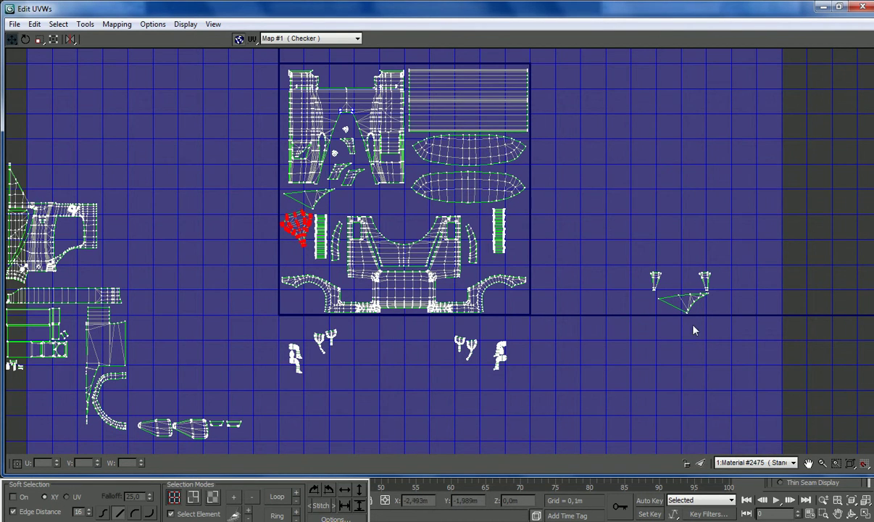
drag(685, 310, 359, 209)
drag(660, 300, 389, 203)
drag(706, 281, 409, 216)
Move the small jagged shell from below the UV square's lower-left corner to just outside its lower-right corner
scroll(408, 216, up, 4)
drag(226, 359, 258, 236)
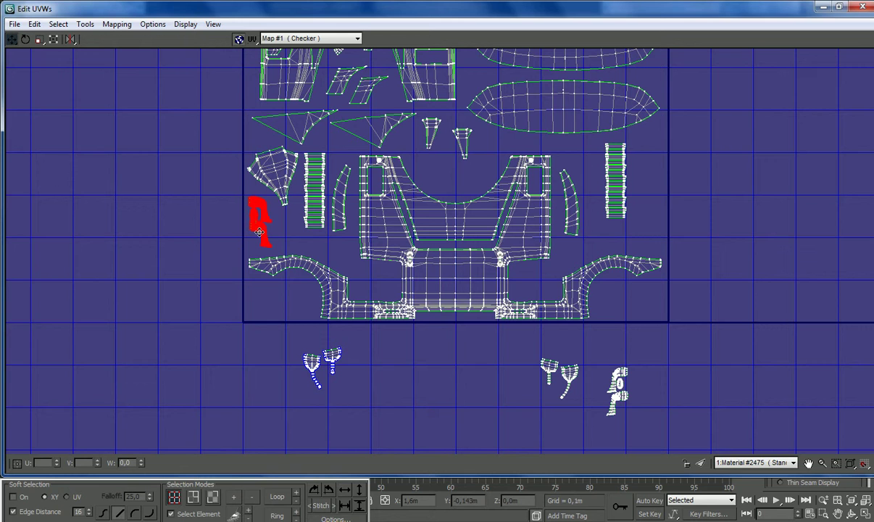
drag(259, 232, 715, 399)
scroll(663, 356, down, 5)
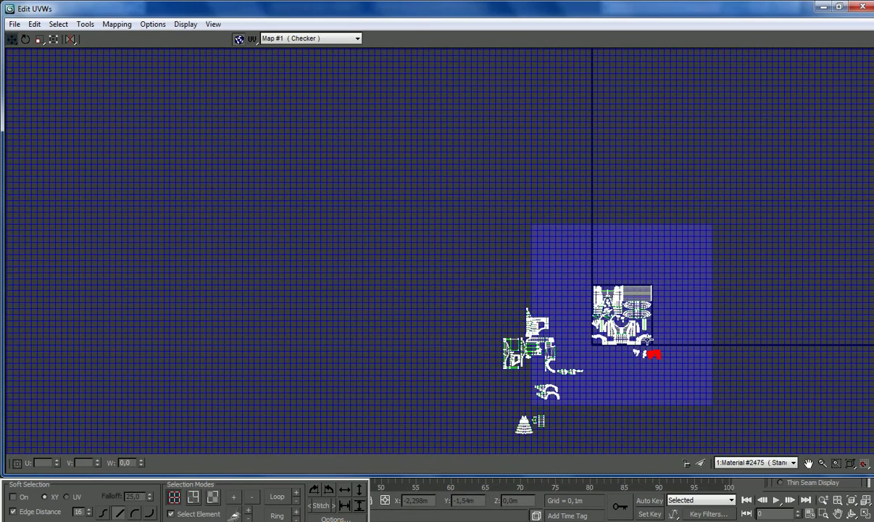
Offset all packed shells, including the small ones just below the UV square, by 2 in V to clear the square
scroll(565, 424, up, 5)
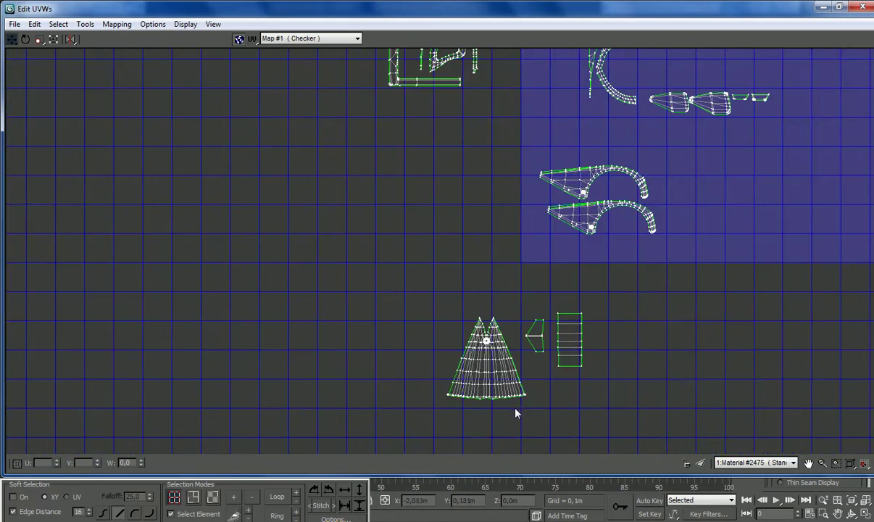
scroll(516, 412, down, 5)
scroll(553, 272, up, 5)
scroll(545, 388, up, 4)
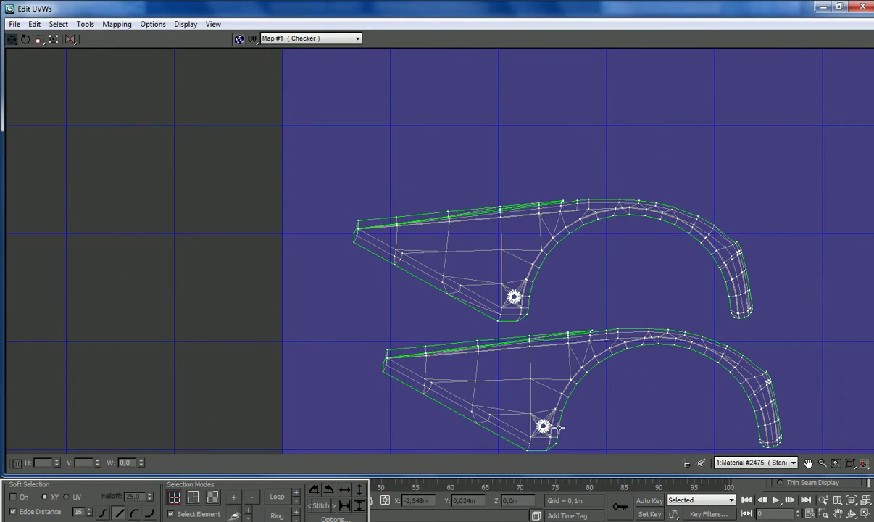
scroll(520, 351, down, 7)
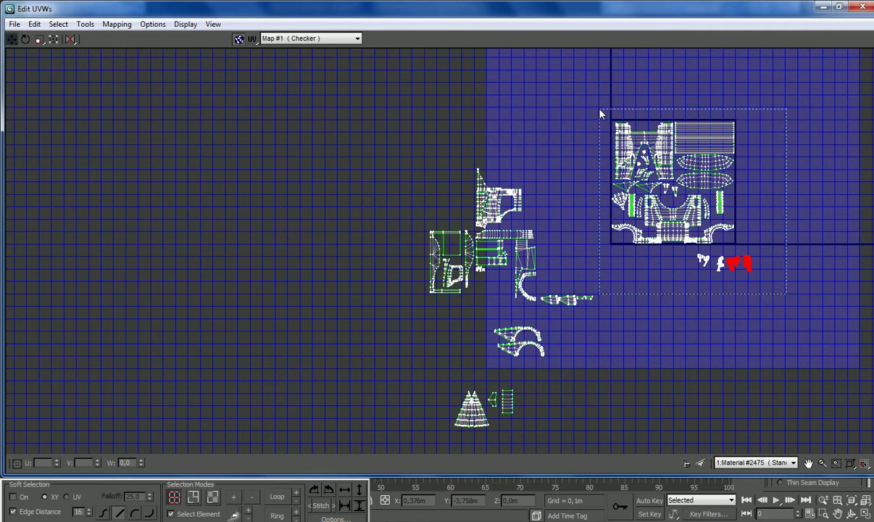
drag(598, 113, 654, 295)
scroll(653, 296, down, 3)
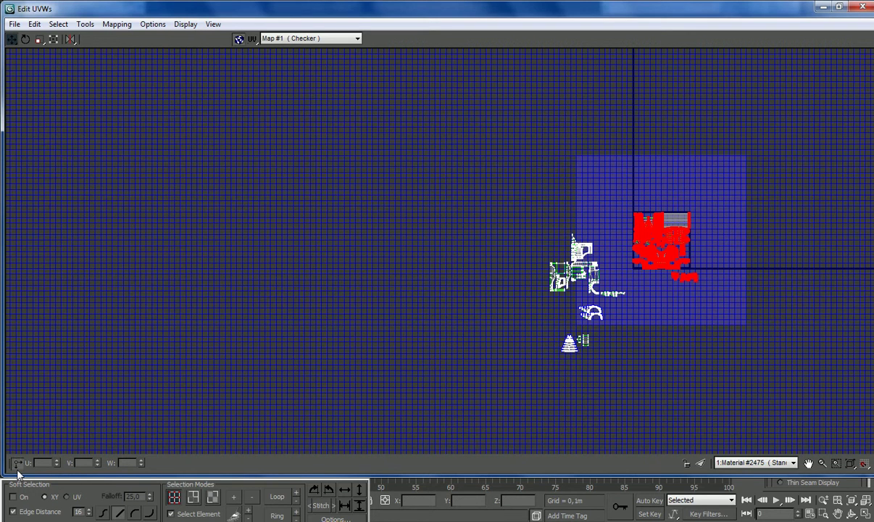
click(82, 463)
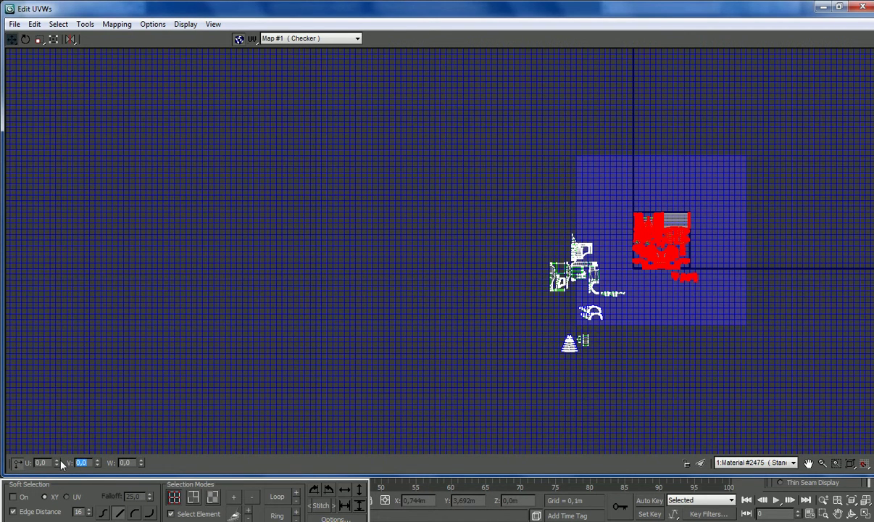
text(2)
key(Return)
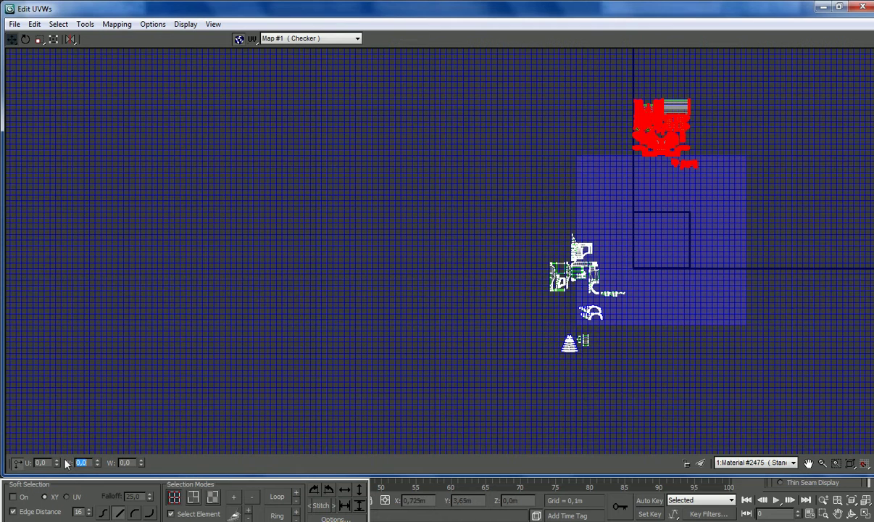
click(673, 323)
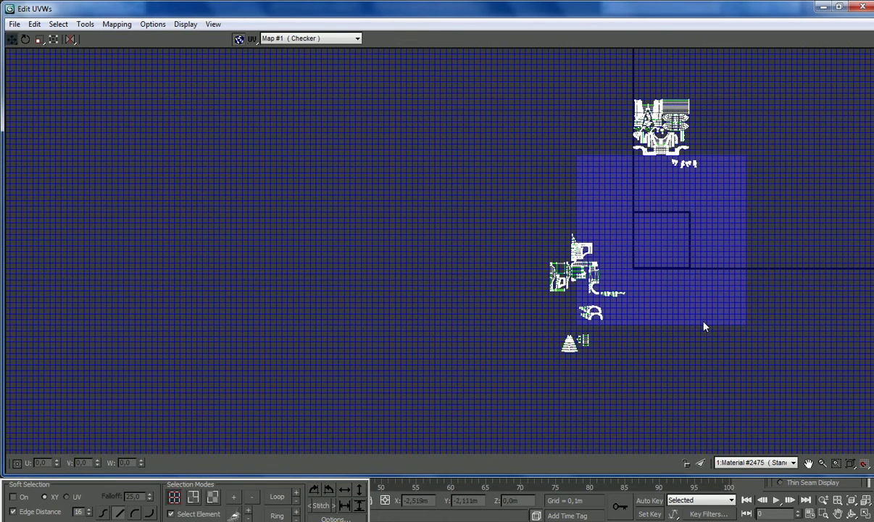
Restore the UV editor to a smaller window and bring the whole near side of the car into view in the viewport
scroll(689, 275, up, 2)
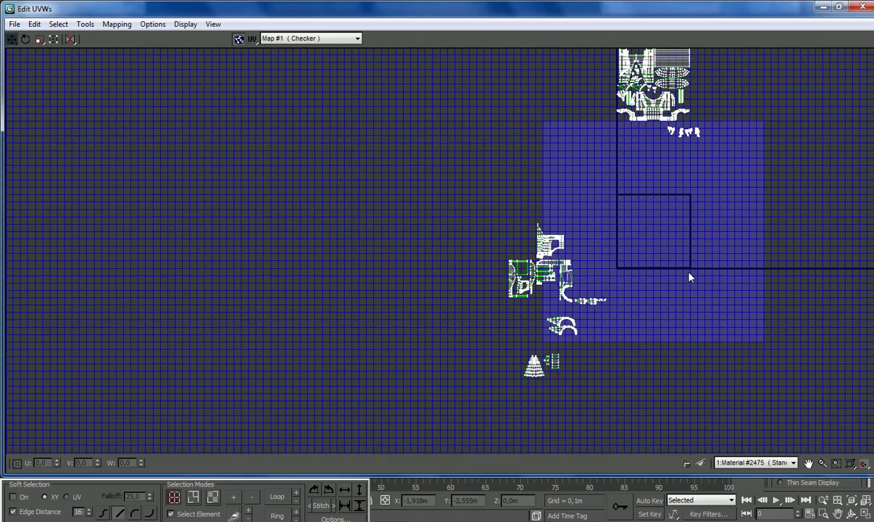
scroll(689, 277, up, 3)
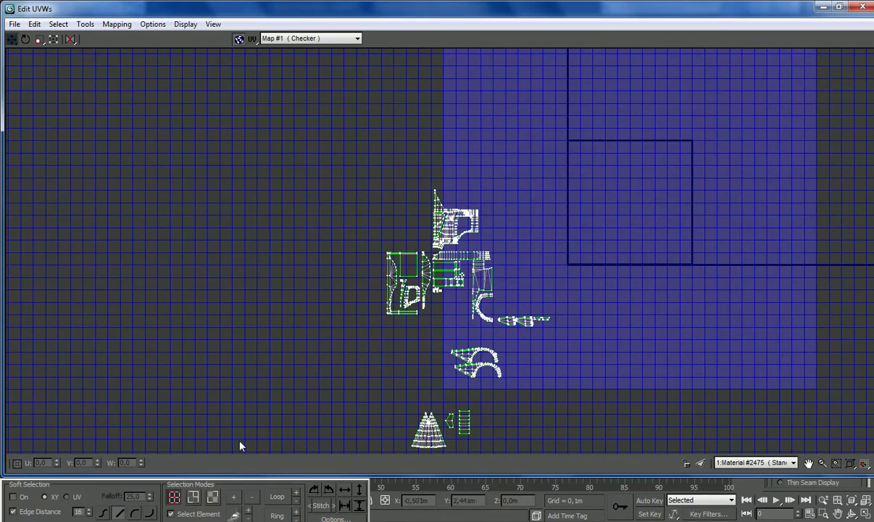
drag(305, 8, 180, 63)
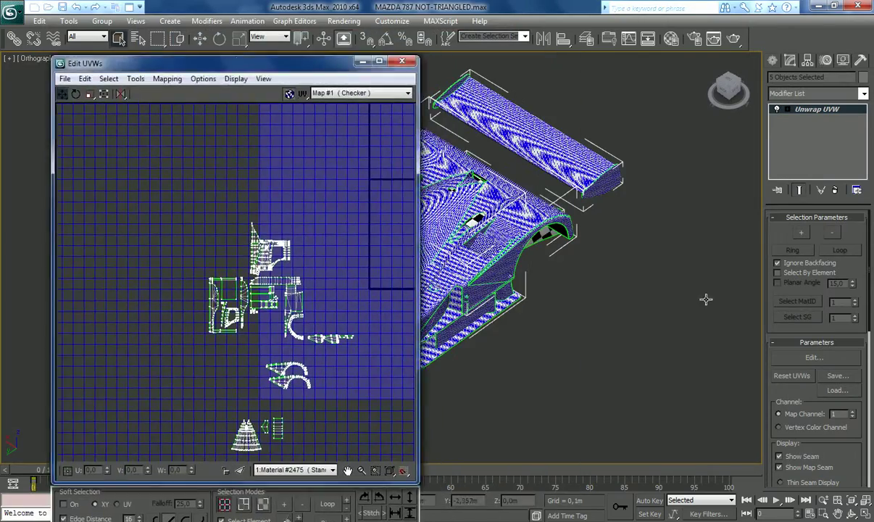
click(851, 513)
mouse_move(423, 254)
mouse_down()
mouse_move(437, 258)
mouse_move(430, 242)
mouse_up()
click(838, 513)
drag(565, 320, 685, 309)
drag(635, 308, 636, 308)
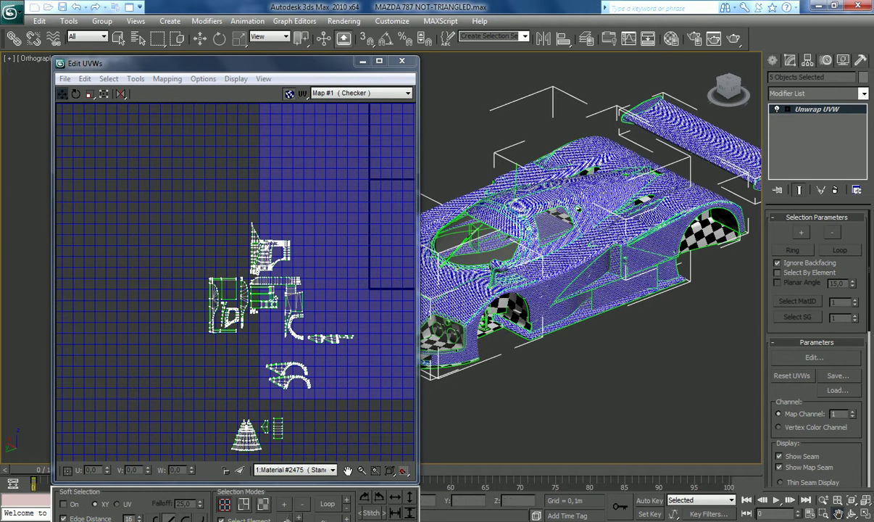
In face selection mode, select sample faces on the car's near side: sill, side panels, door, front section and rear wing end plate
click(263, 504)
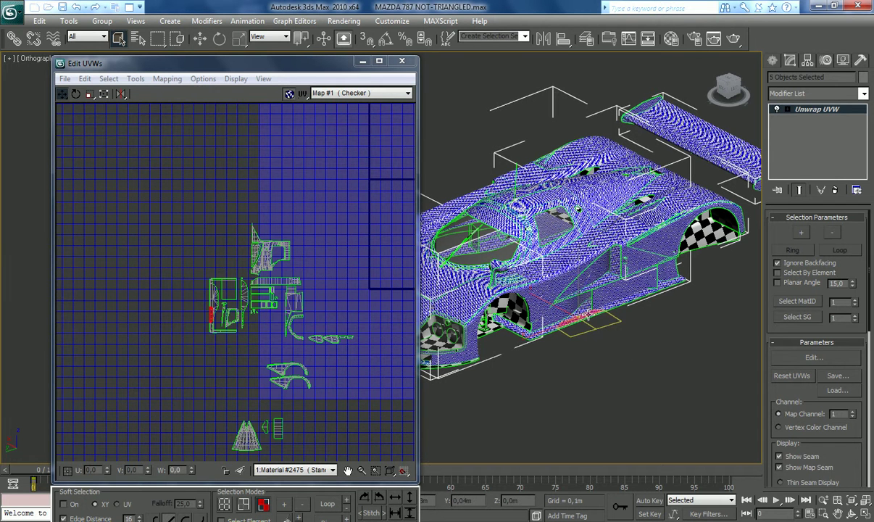
click(588, 279)
ctrl+click(616, 289)
ctrl+click(629, 257)
ctrl+click(661, 236)
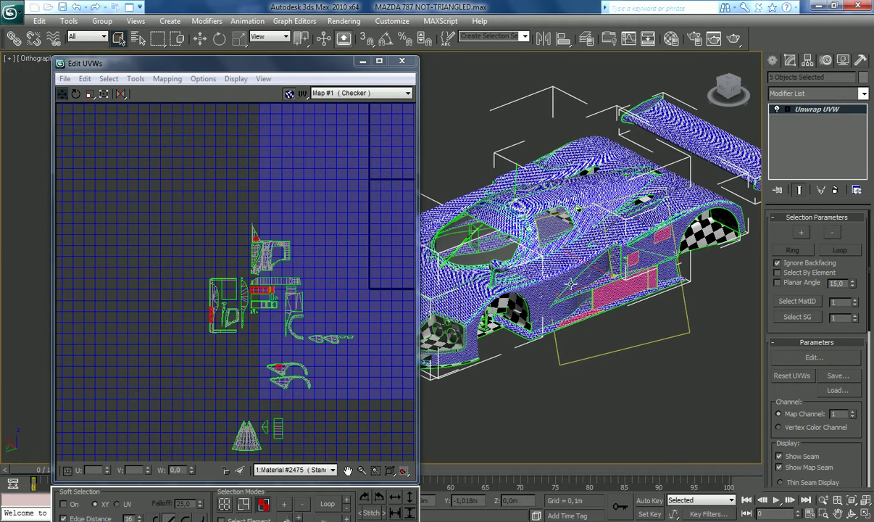
ctrl+click(550, 291)
ctrl+click(550, 290)
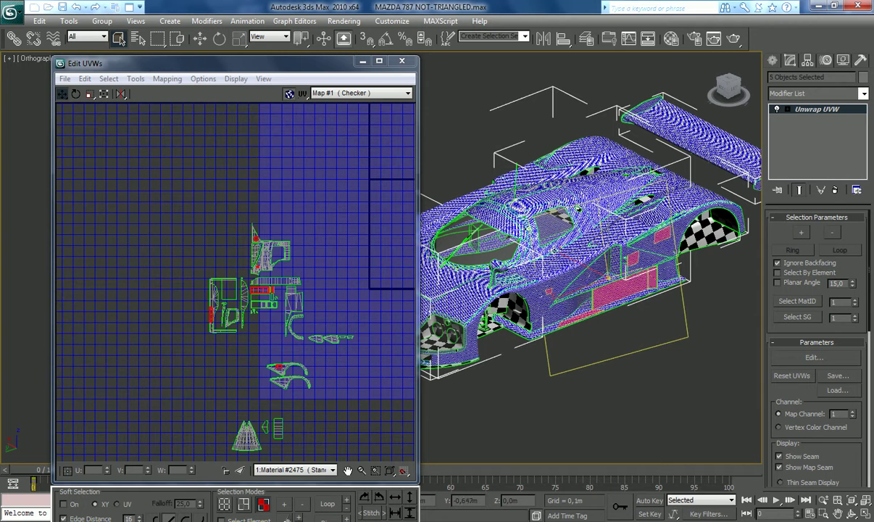
ctrl+click(554, 248)
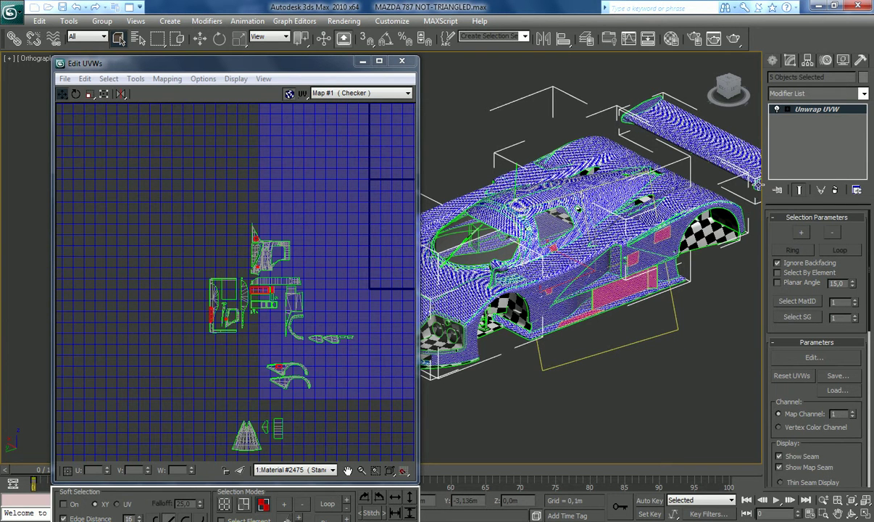
ctrl+click(714, 174)
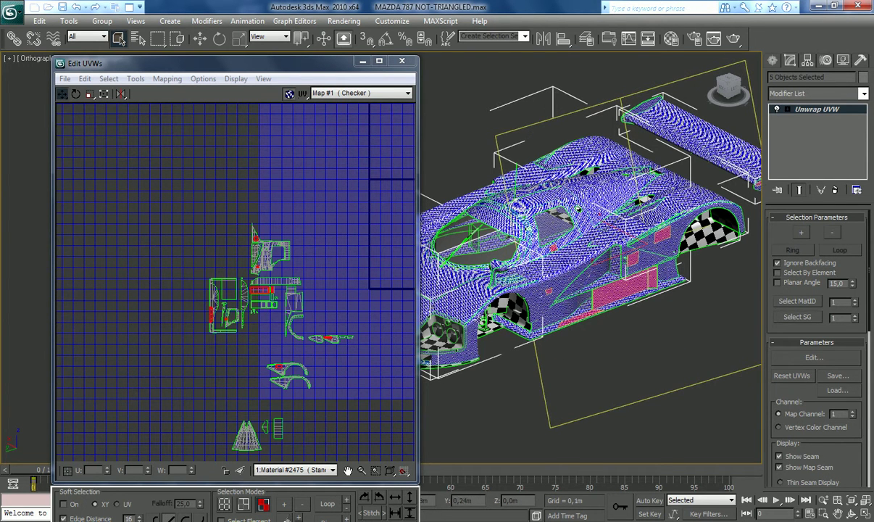
Grow the face selection repeatedly until it covers the complete side body shells
click(282, 505)
click(282, 505)
click(282, 505)
click(282, 505)
click(283, 505)
click(283, 505)
click(283, 505)
click(283, 505)
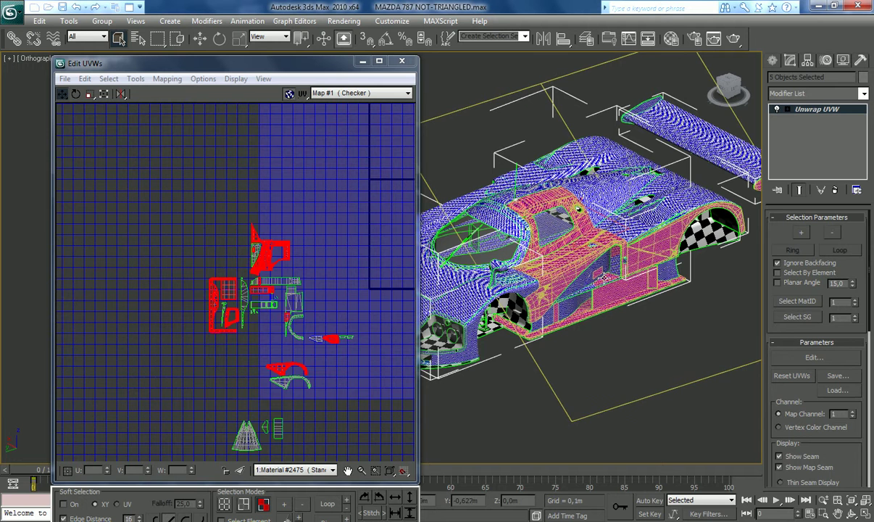
click(286, 505)
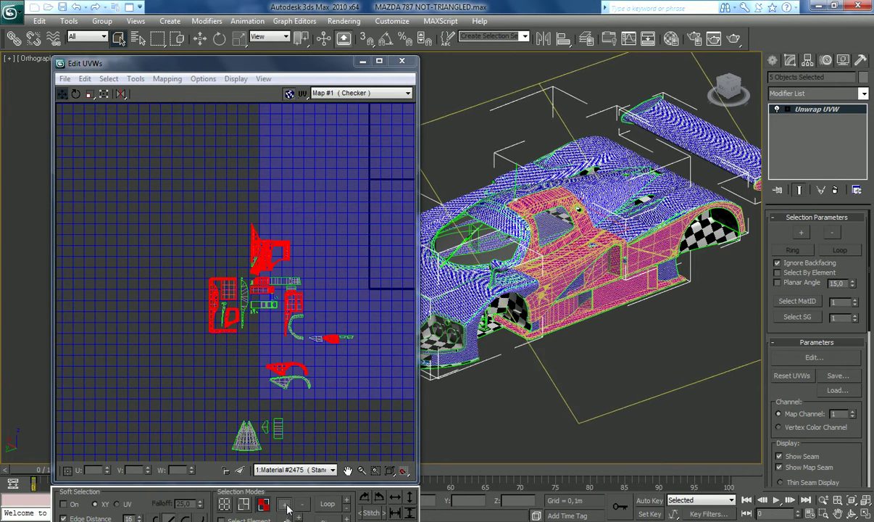
click(287, 507)
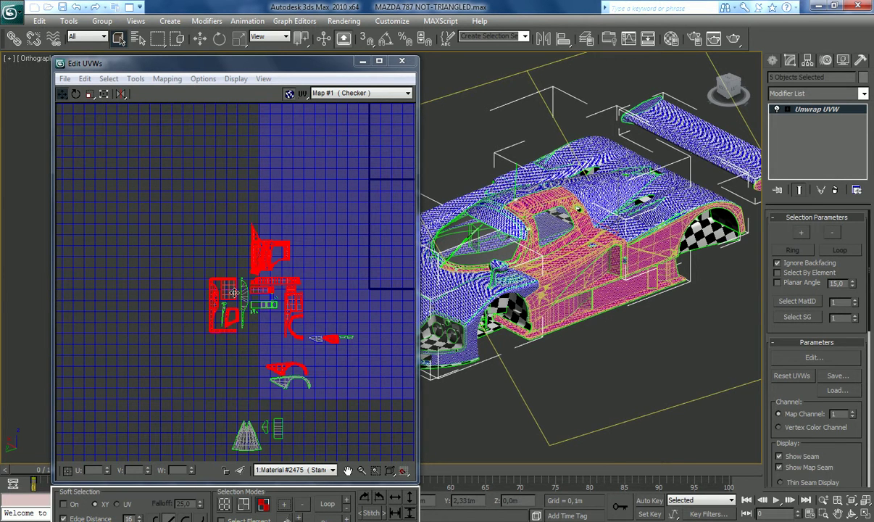
Check the selected side faces from beneath the car and move their shells into the UV square area
click(728, 101)
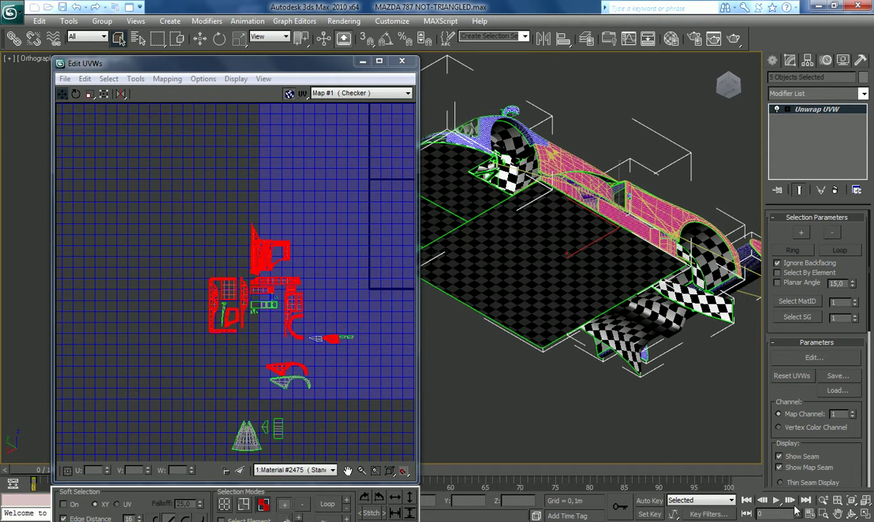
drag(729, 85, 736, 92)
click(734, 90)
drag(245, 289, 276, 123)
scroll(234, 303, down, 2)
drag(294, 194, 348, 249)
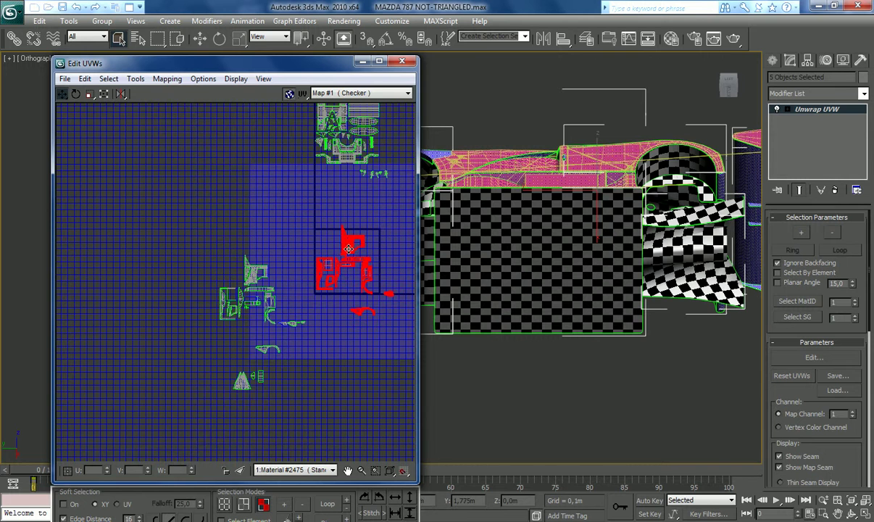
Select the rear wing's small bracket, grow the selection to its shell, and move it beside the side shells just below the UV square
click(753, 208)
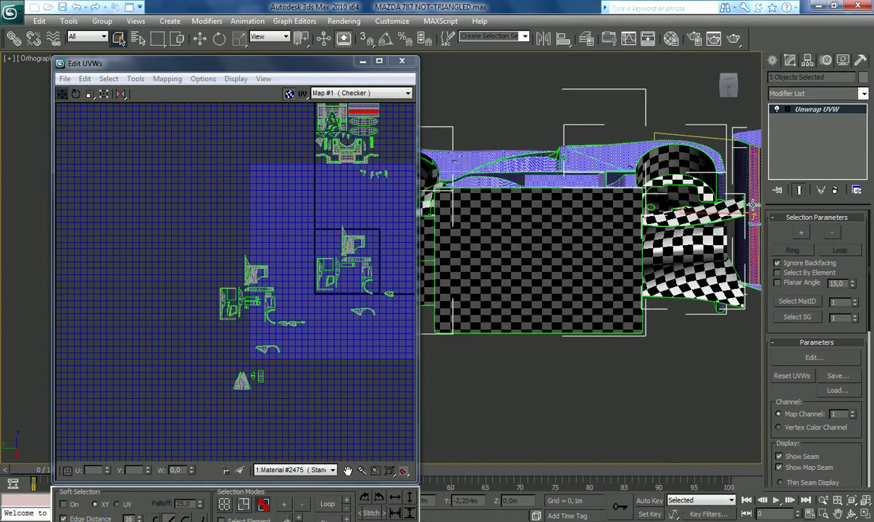
click(753, 206)
click(804, 234)
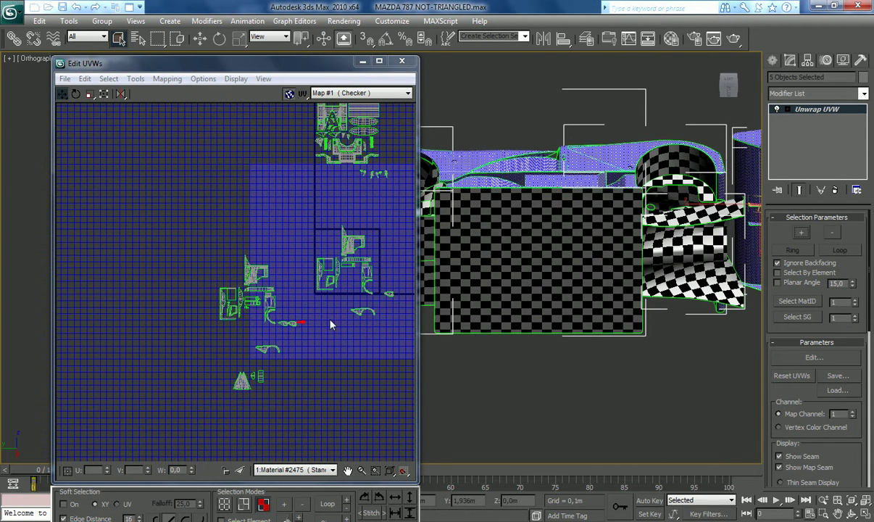
drag(304, 322, 366, 308)
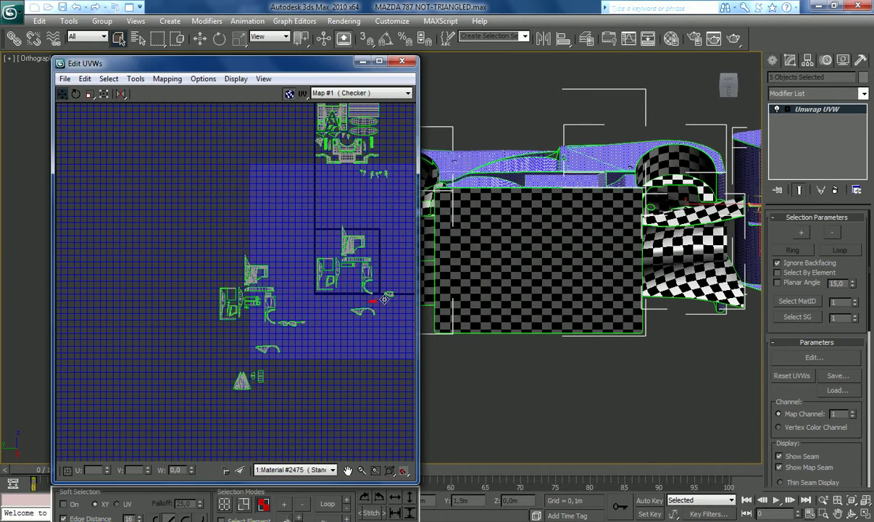
Select the rear wing's end plate from the car's opposite side and move its whole shell below the UV square
drag(729, 103, 637, 106)
middle_drag(523, 331, 689, 349)
click(119, 39)
click(485, 299)
click(283, 505)
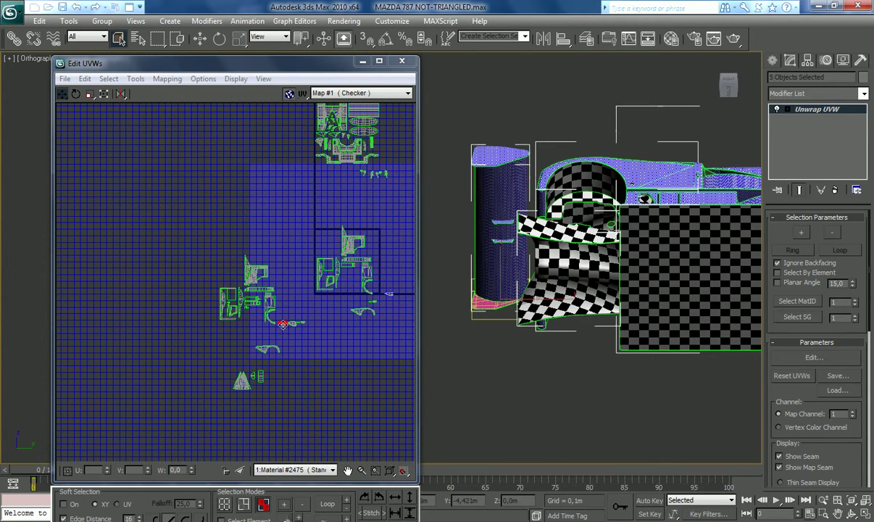
drag(292, 323, 322, 321)
Maximize the UV editor, select the right half of the fan-shaped shell and break it away from the left half
click(379, 62)
scroll(424, 363, up, 10)
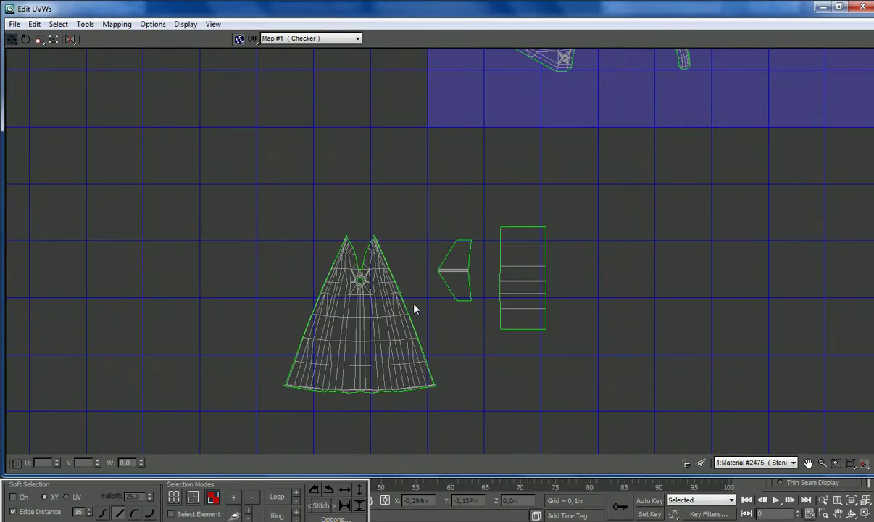
scroll(414, 309, down, 8)
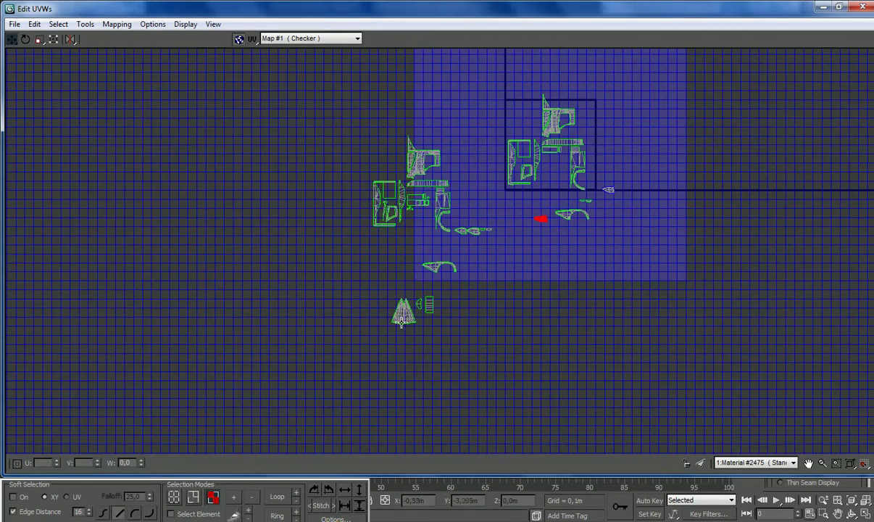
scroll(417, 313, up, 8)
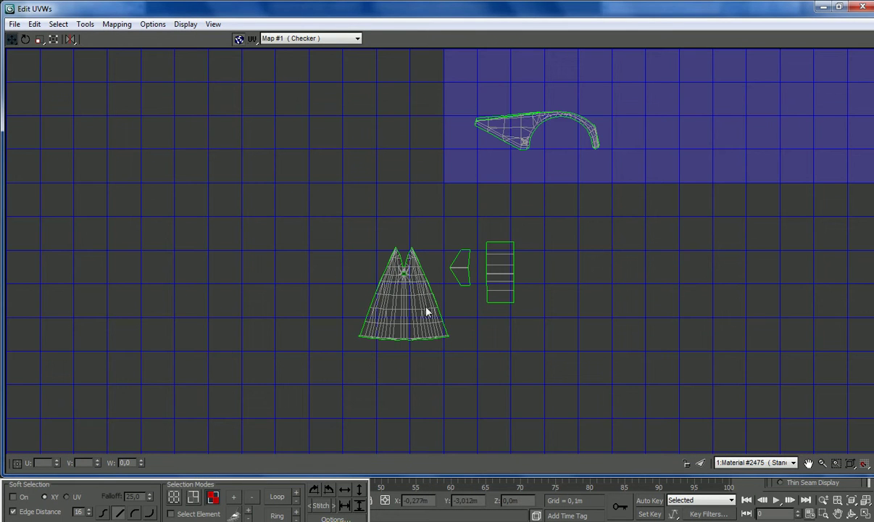
drag(413, 347, 408, 351)
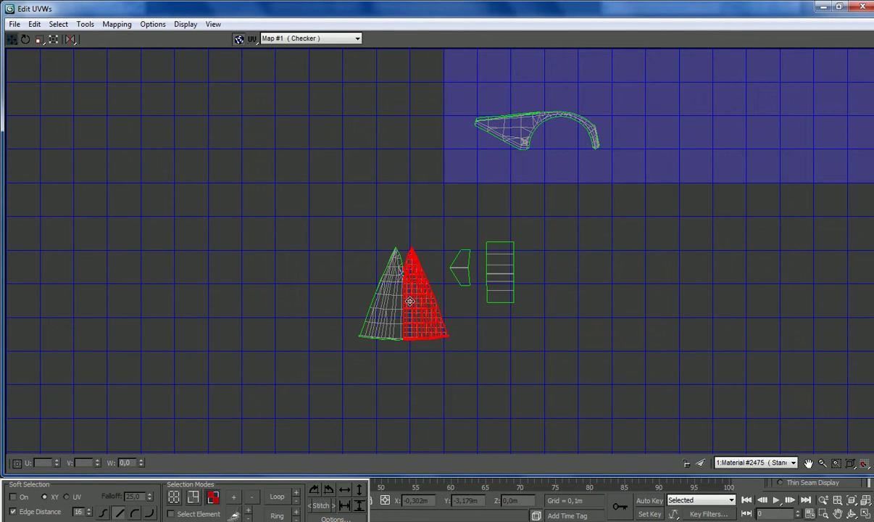
scroll(405, 281, up, 4)
scroll(406, 278, up, 5)
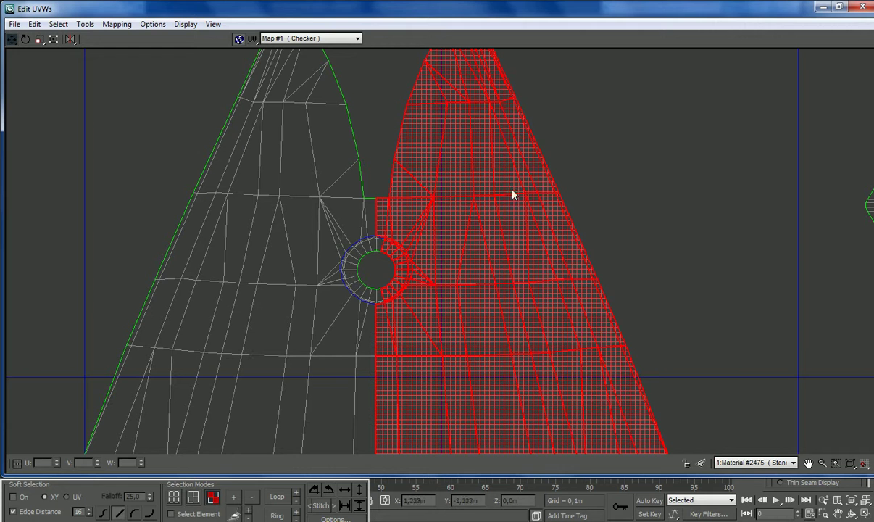
drag(380, 319, 380, 319)
scroll(383, 320, down, 8)
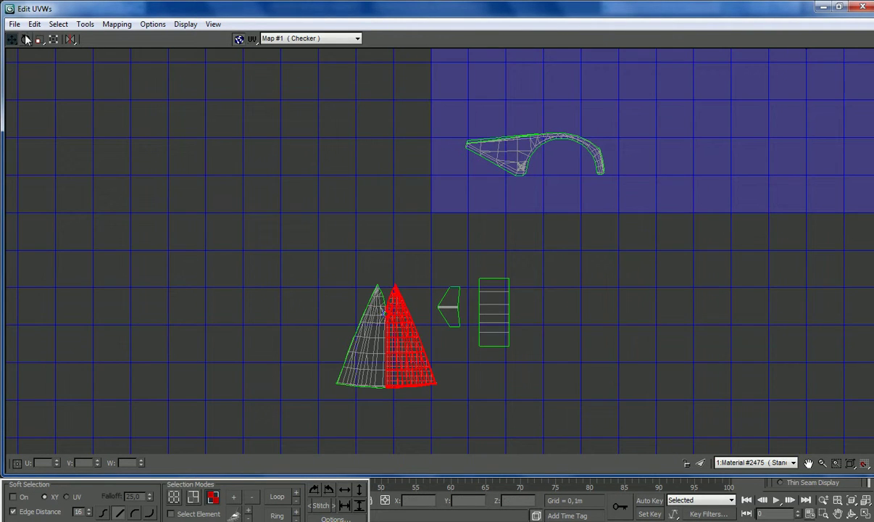
click(85, 24)
click(108, 133)
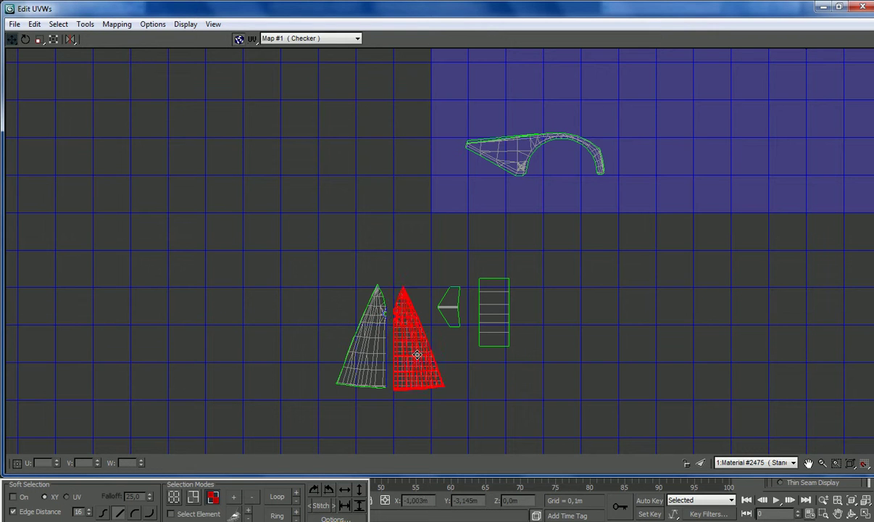
Restore the smaller UV editor window and turn the car to a rear three-quarter view to locate the separated half's faces
double_click(358, 9)
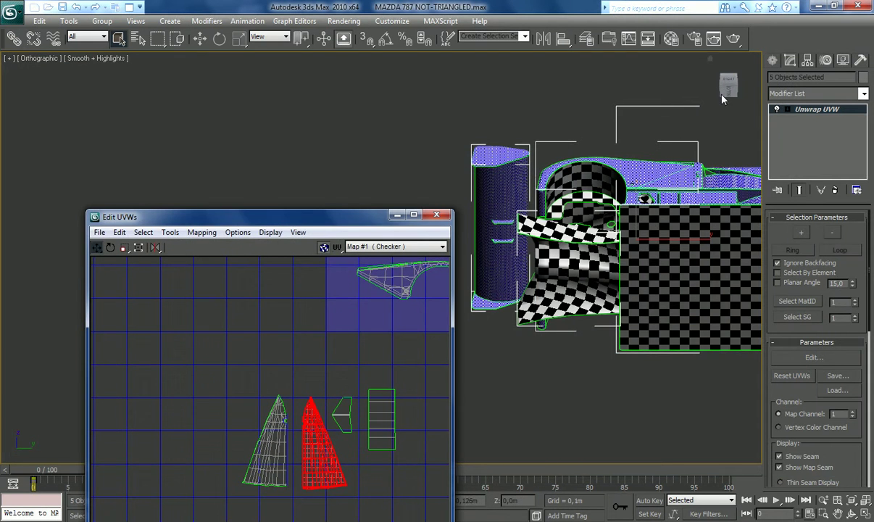
click(728, 83)
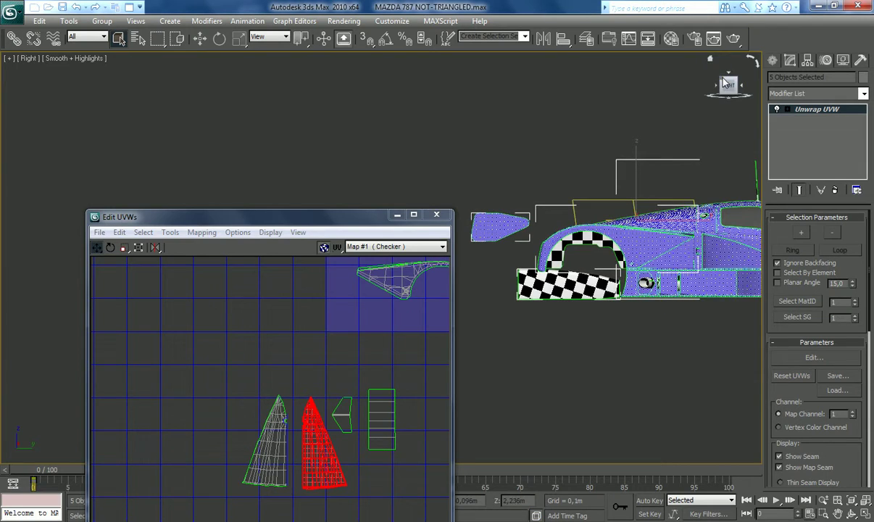
click(725, 82)
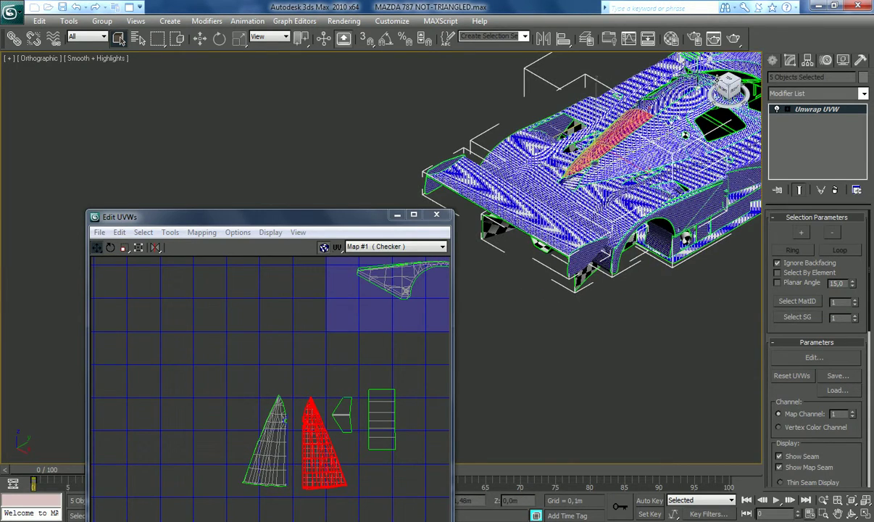
Maximize the UV editor and move the separated right half of the fan-shaped shell just outside the UV square, beside the gathered side shells
click(717, 79)
click(849, 503)
click(837, 513)
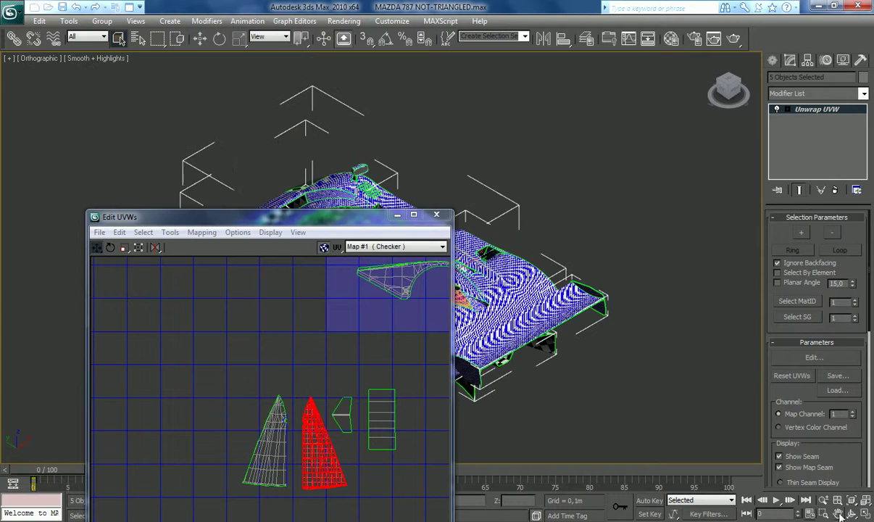
double_click(267, 220)
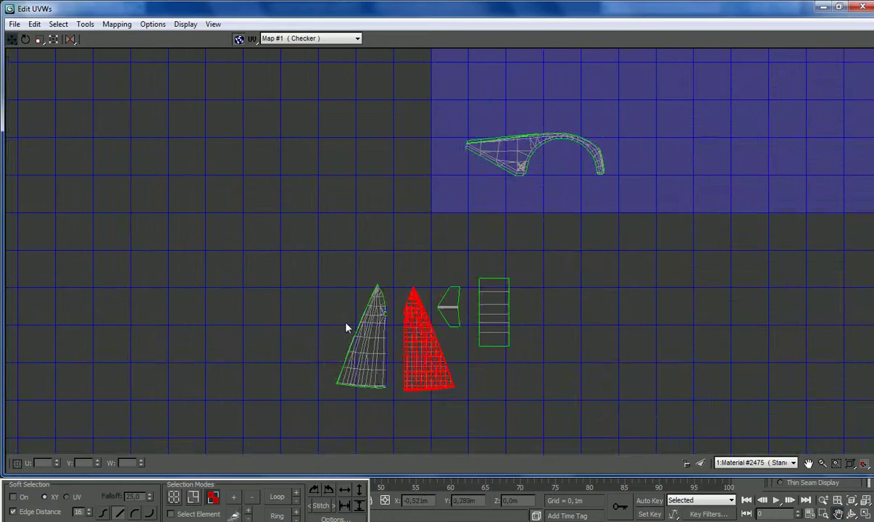
scroll(351, 323, down, 5)
drag(363, 332, 581, 157)
scroll(384, 172, up, 6)
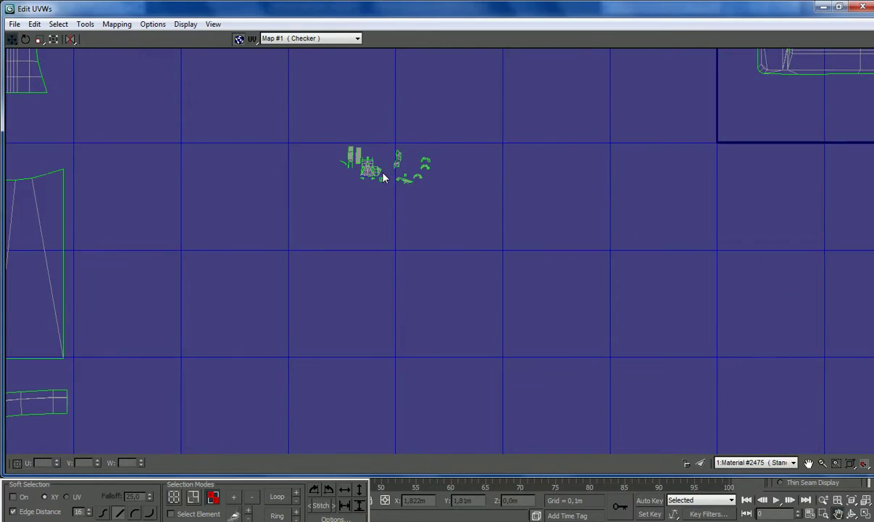
scroll(384, 172, down, 6)
Show only Material #2475, select the remaining side's whole shell group and move it farther away from the UV square
click(770, 462)
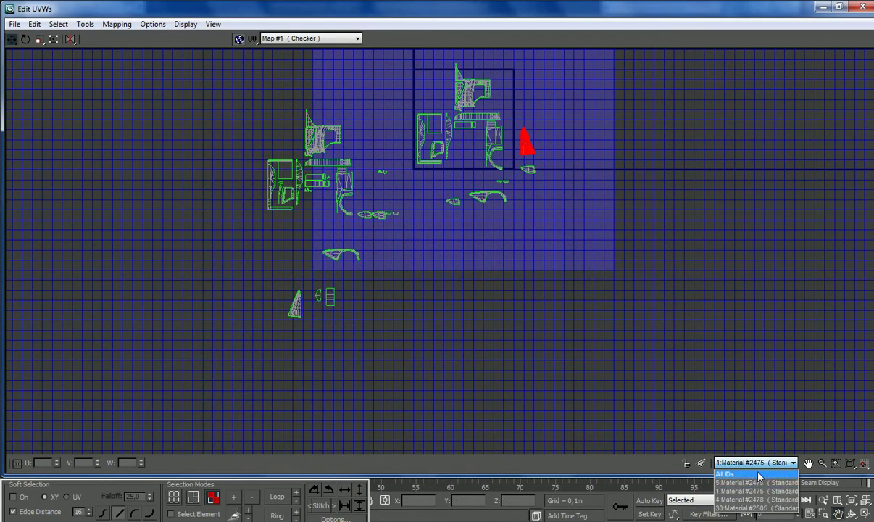
click(749, 491)
drag(208, 82, 347, 336)
drag(345, 168, 242, 177)
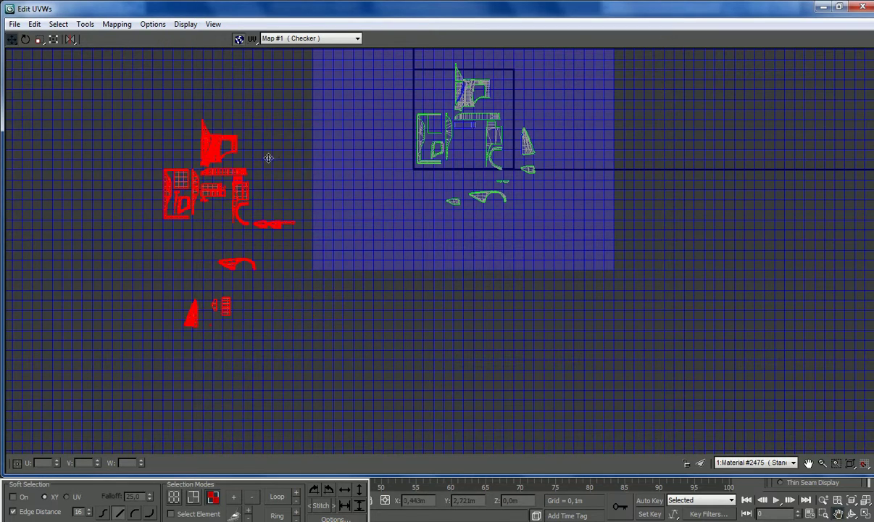
Shrink the UV editor, move it aside and frame the car's side skirt panels up close in the viewport
drag(437, 19, 554, 108)
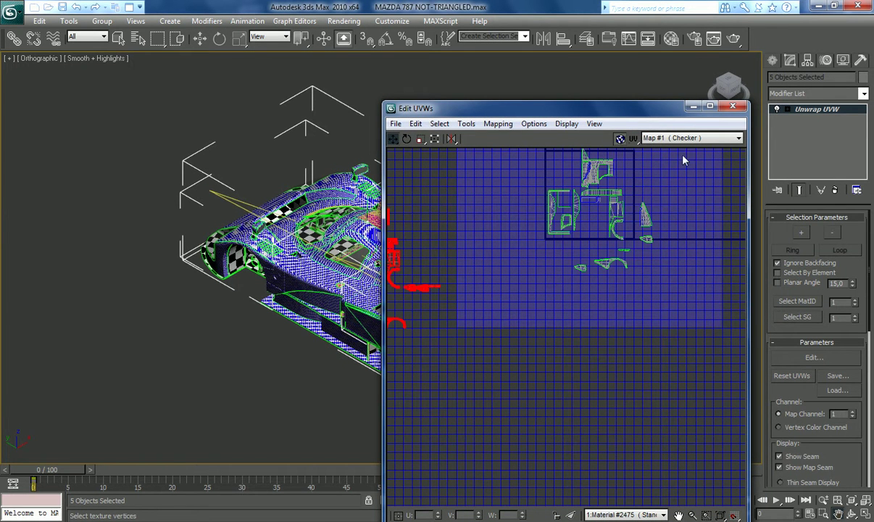
click(118, 38)
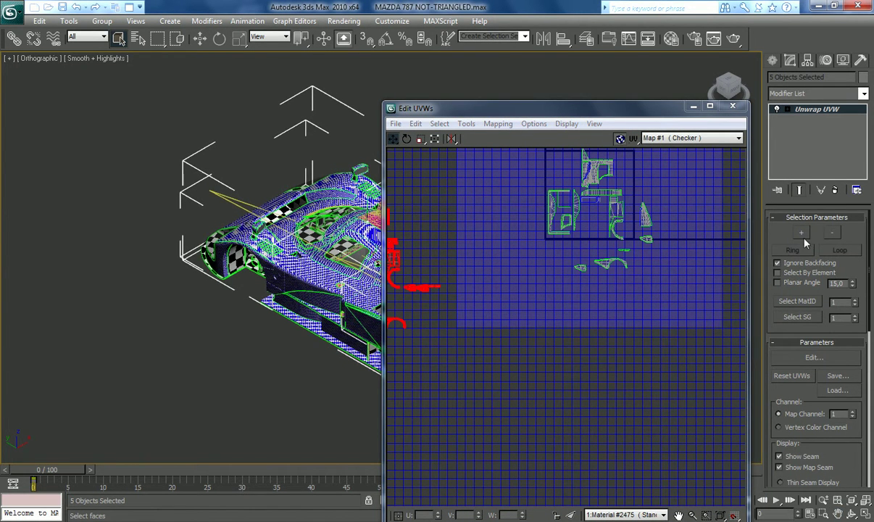
click(718, 83)
drag(607, 108, 142, 67)
click(837, 512)
drag(546, 313, 590, 143)
drag(497, 300, 594, 233)
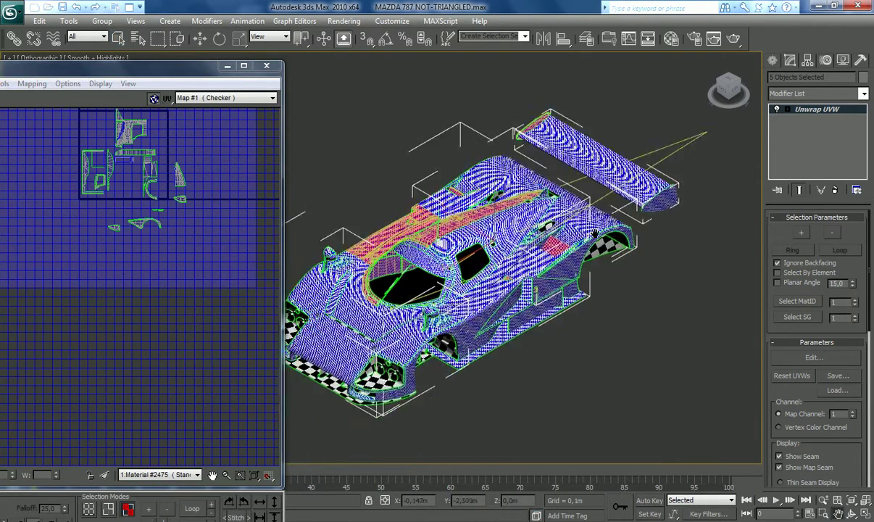
scroll(594, 233, up, 5)
drag(607, 302, 484, 219)
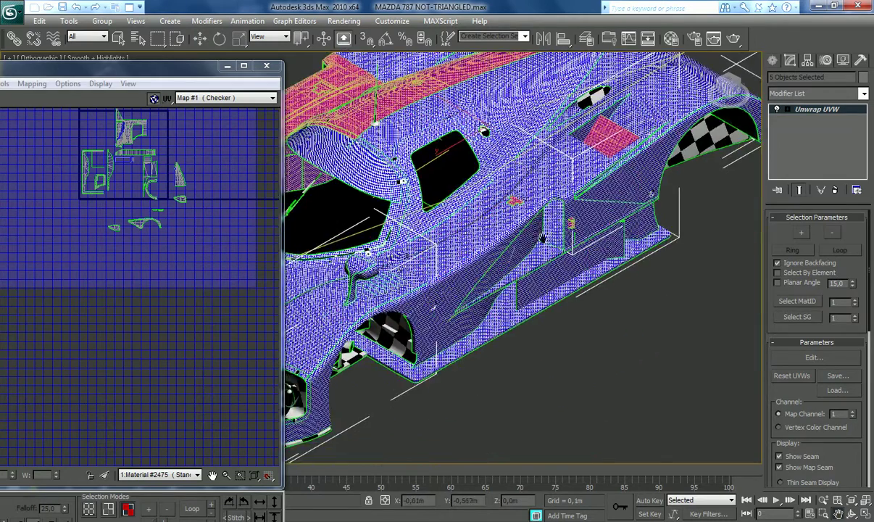
scroll(570, 239, up, 3)
Select the lower skirt panel and small side pieces, grow the selection to their shells and move them into the UV square
click(119, 40)
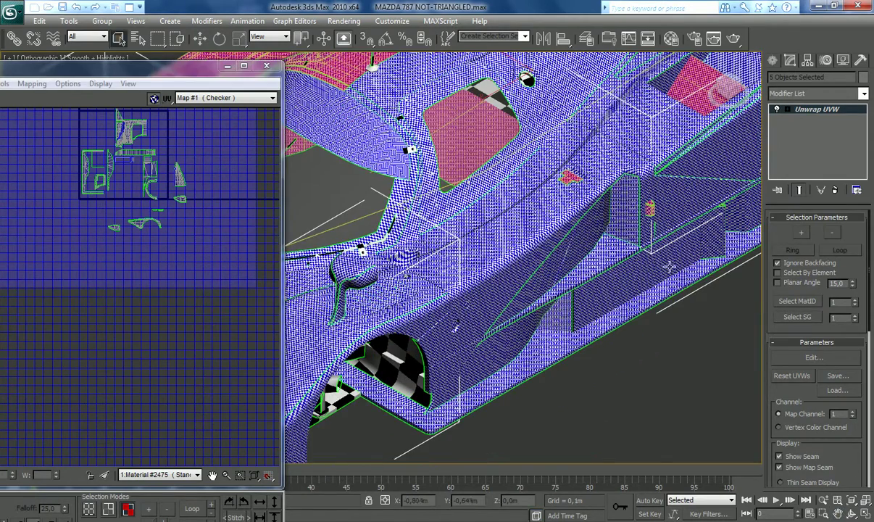
click(658, 244)
ctrl+click(649, 209)
ctrl+click(570, 177)
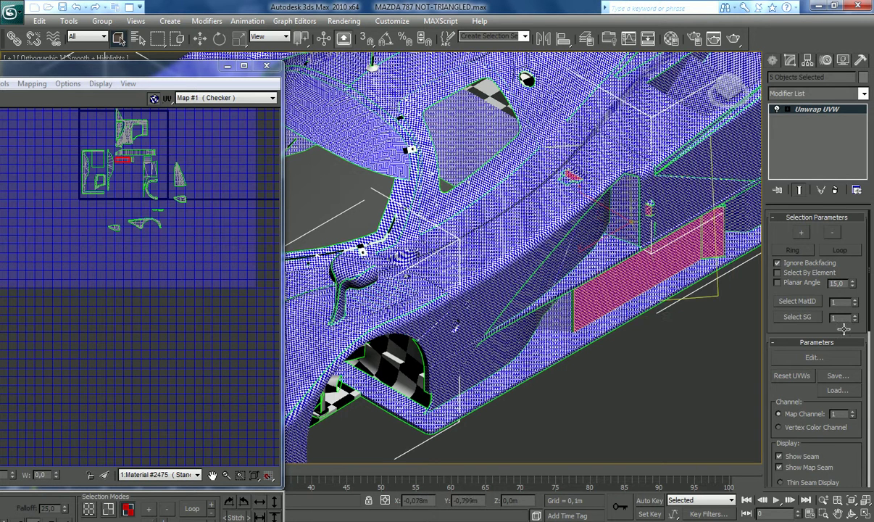
click(804, 234)
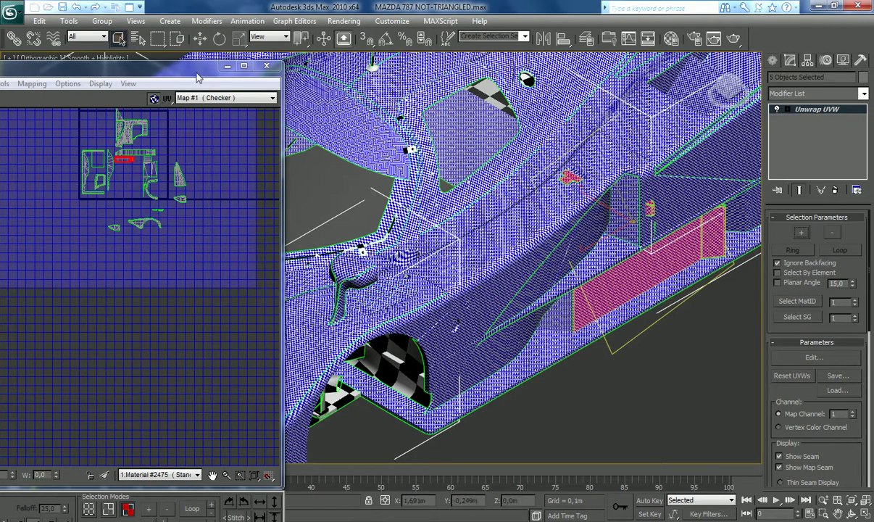
click(243, 65)
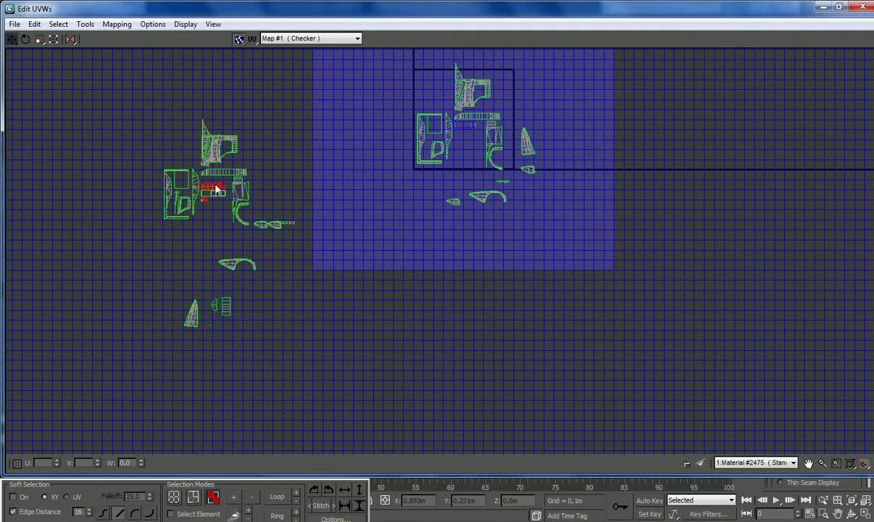
drag(210, 187, 466, 142)
Switch to vertex selection with Select Element, then stack the long-edged side panel and large body shell along the UV square's left edge
drag(384, 58, 628, 268)
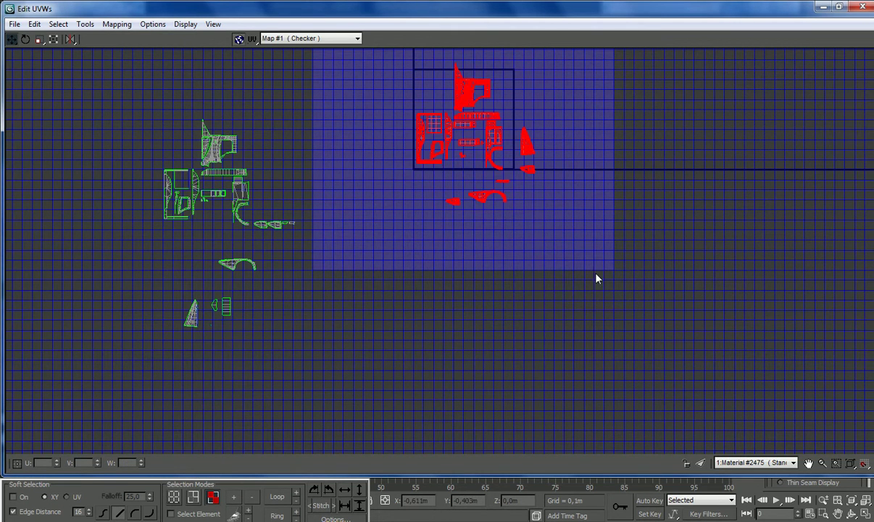
scroll(594, 283, down, 4)
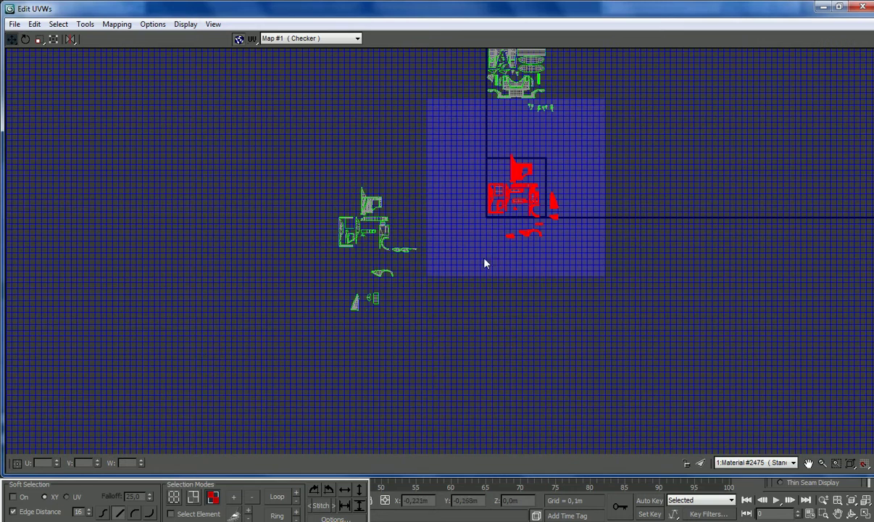
scroll(527, 182, up, 6)
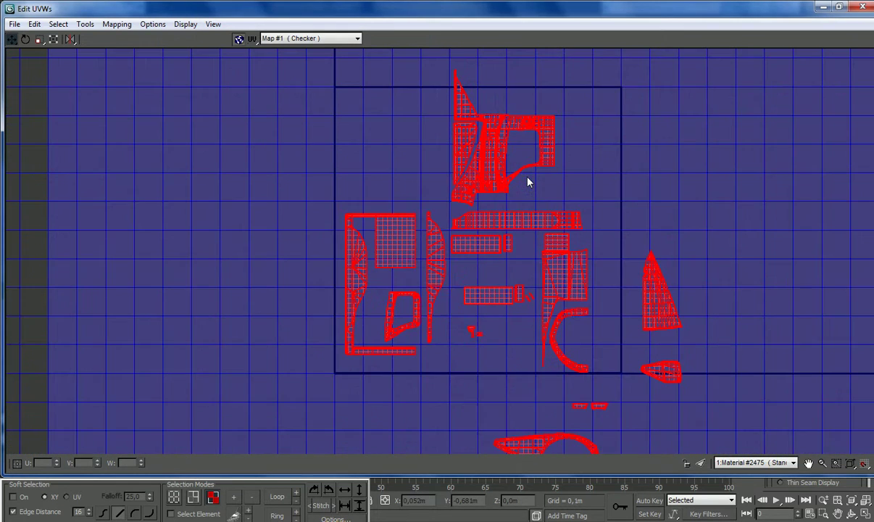
click(171, 513)
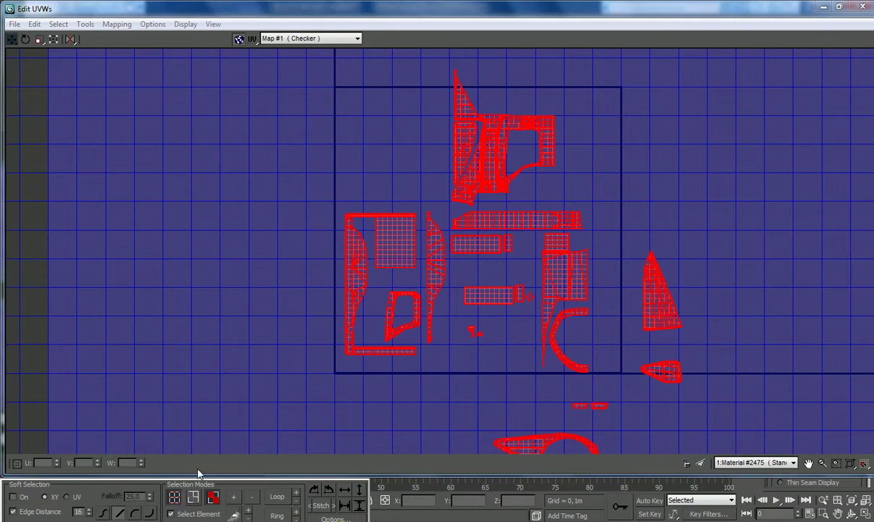
click(175, 497)
drag(353, 362, 348, 366)
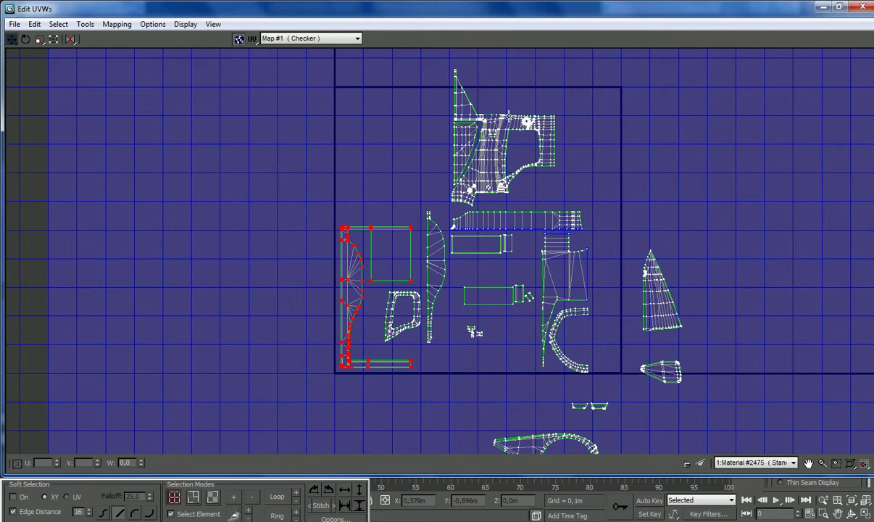
click(485, 127)
drag(480, 136, 362, 151)
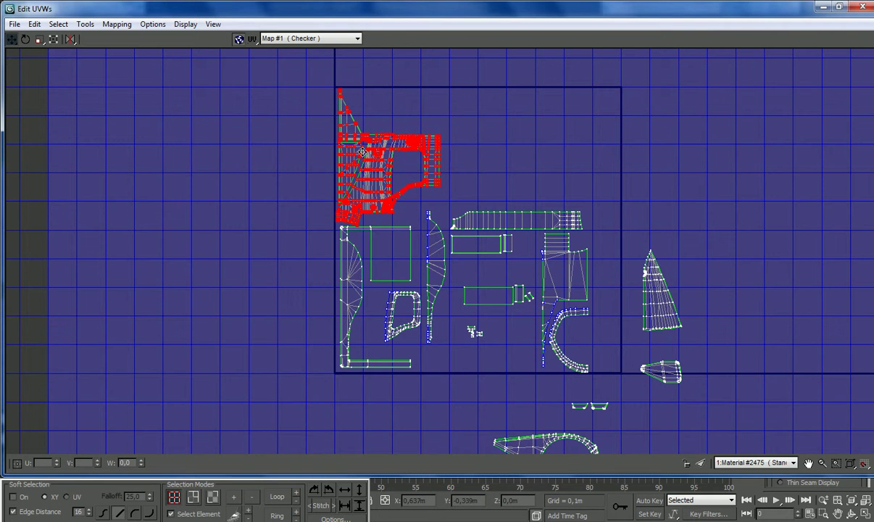
Move the long strip and its tailed panel into the UV square's upper right corner and place the two rectangular shells beside them
scroll(512, 215, down, 2)
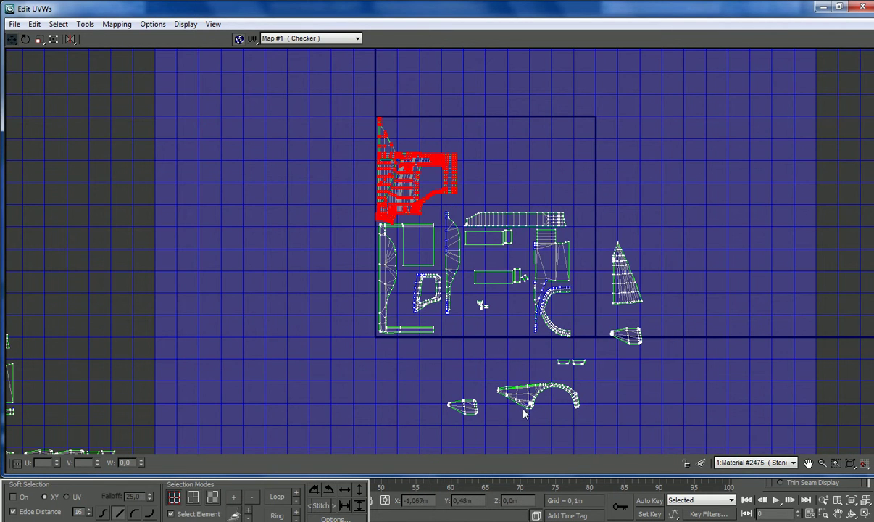
click(551, 251)
drag(551, 252, 585, 154)
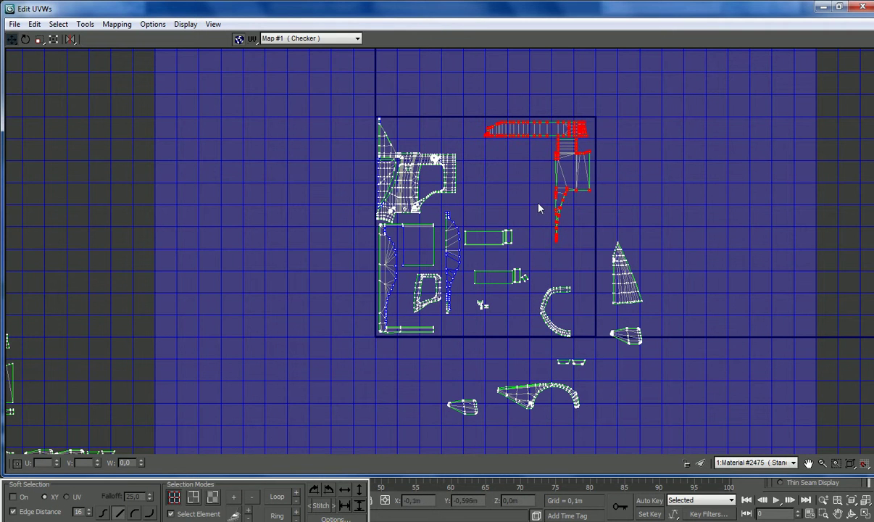
click(498, 246)
drag(505, 246, 540, 166)
drag(516, 277, 538, 182)
Place the two teardrop shells along the UV square's upper edge, the fan half below them, and raise the curved arch shell
drag(472, 410, 425, 139)
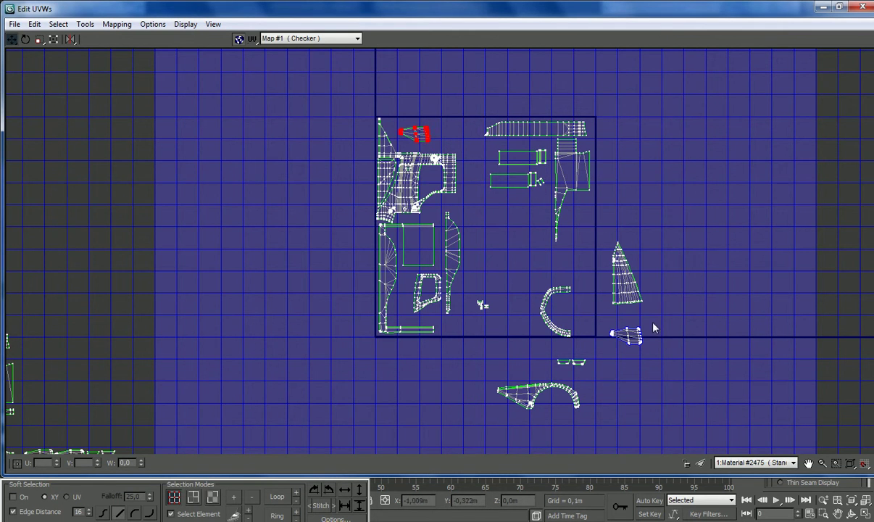
drag(635, 341, 463, 140)
click(641, 302)
drag(634, 294, 485, 223)
drag(563, 338, 583, 284)
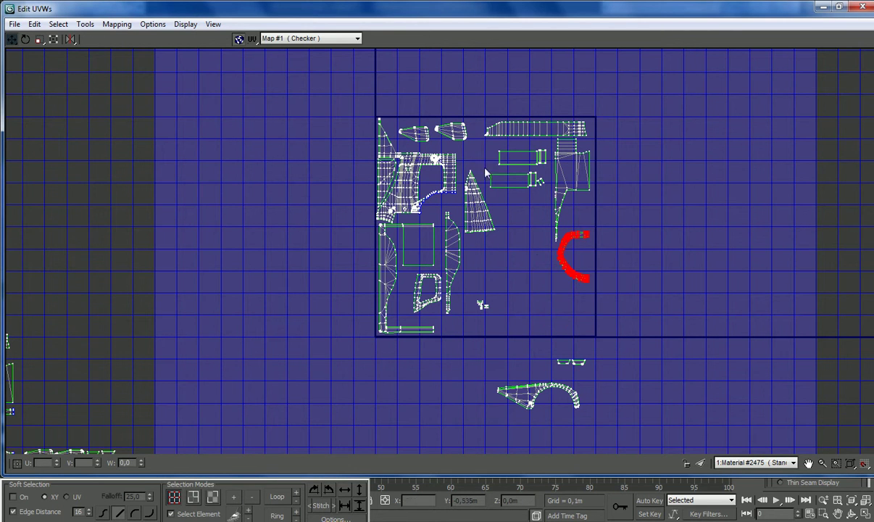
Move the fender shell into the UV square beside the curved arch and put the two tiny strip shells beneath it
click(445, 132)
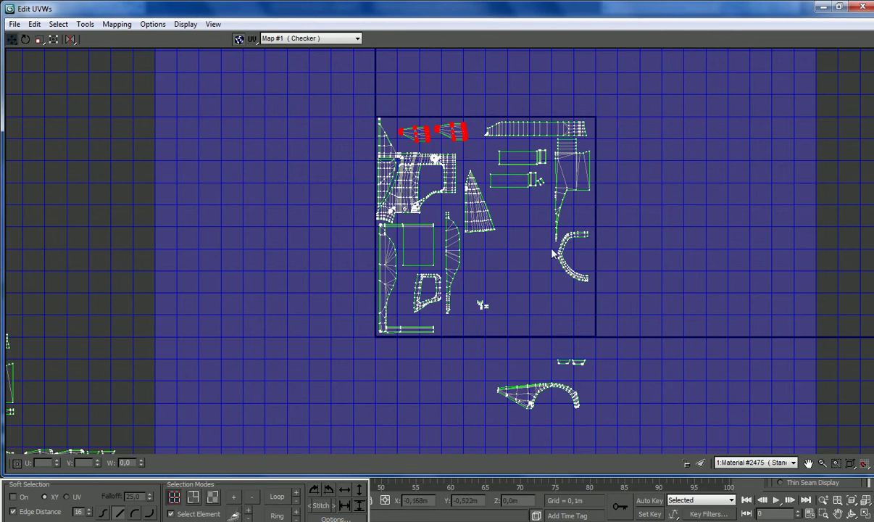
drag(512, 402, 495, 267)
click(585, 364)
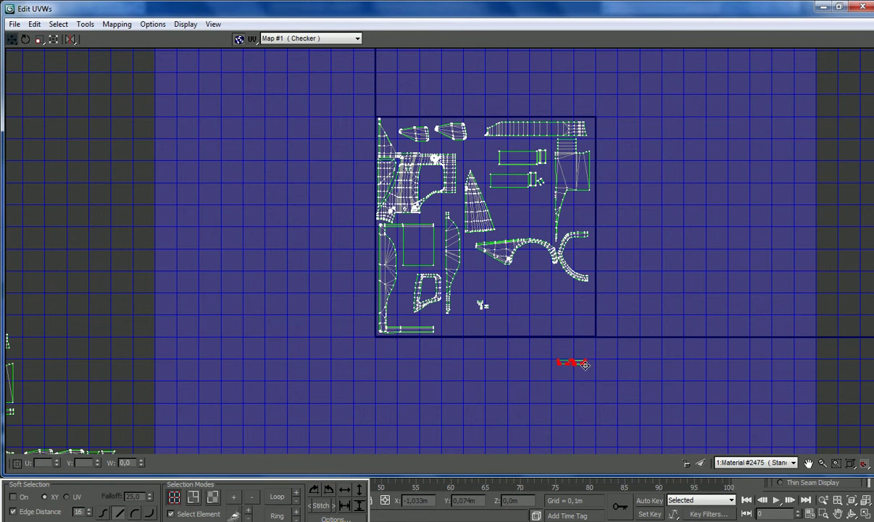
drag(556, 343, 477, 276)
Enlarge the tiny bracket shells and move them into the gap between the fan-shaped half and the tailed panel
scroll(482, 308, up, 5)
scroll(564, 282, down, 8)
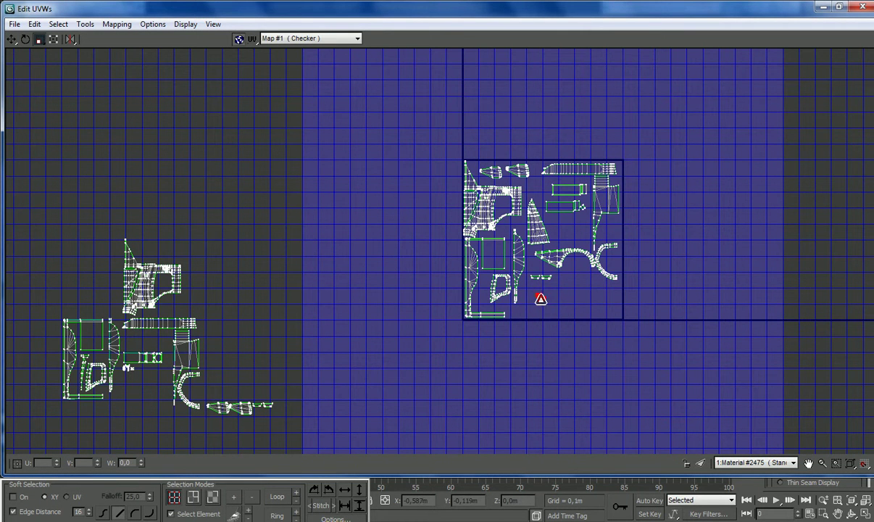
scroll(547, 290, up, 4)
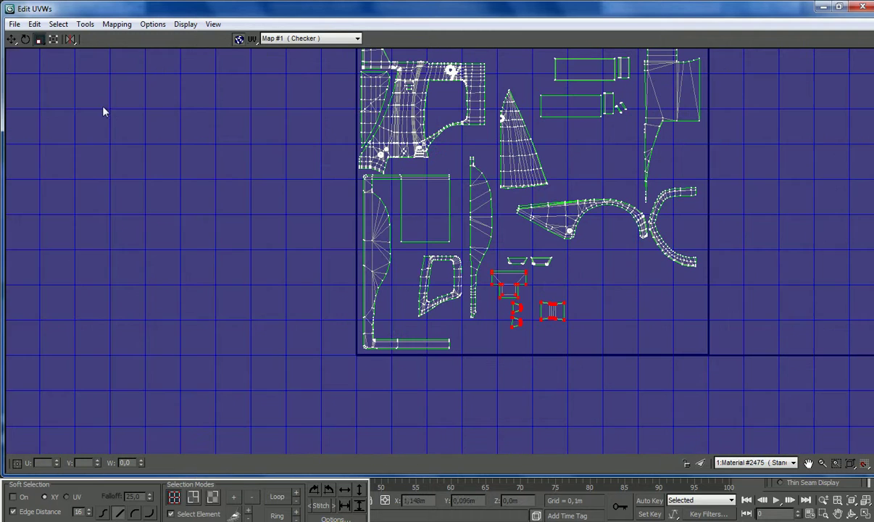
click(10, 39)
scroll(499, 336, down, 3)
drag(514, 332, 552, 248)
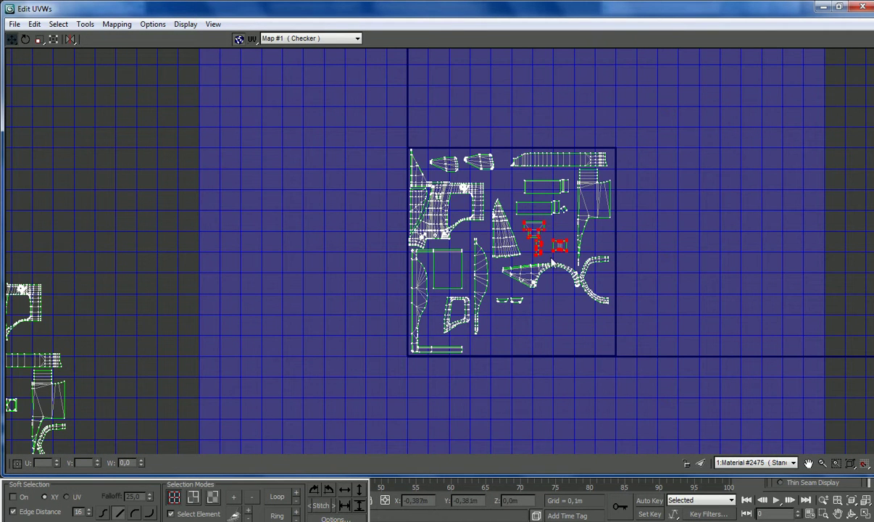
scroll(542, 265, down, 2)
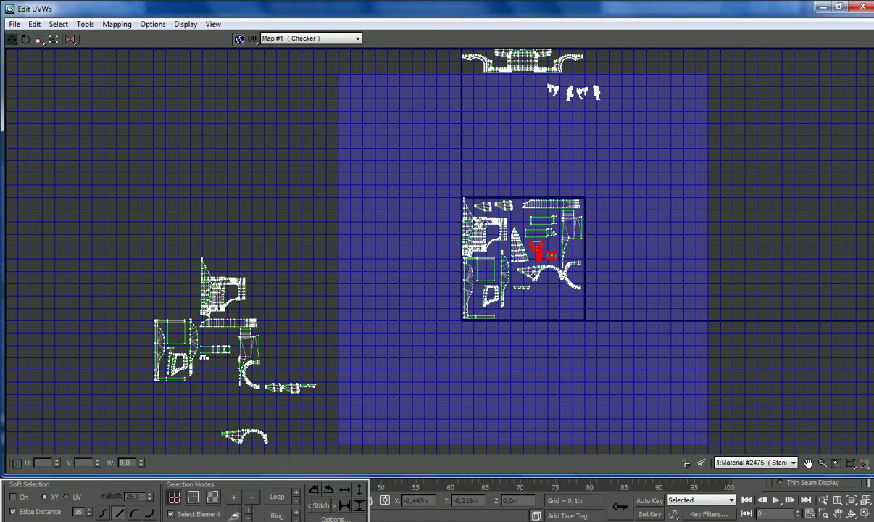
scroll(531, 241, up, 4)
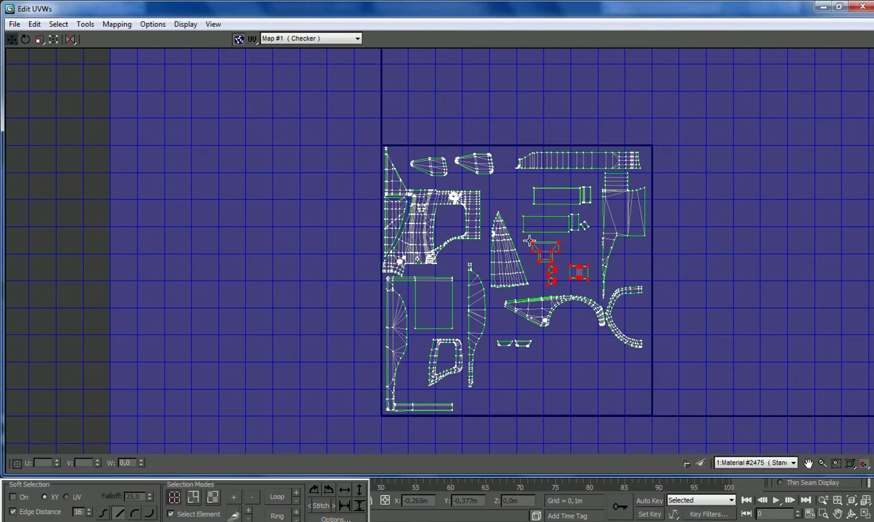
Move the two rectangular shells with their small pieces below the fender shell, enlarge them, and nudge the upper one inside the UV square
drag(595, 232, 594, 229)
drag(536, 216, 498, 351)
scroll(550, 377, down, 4)
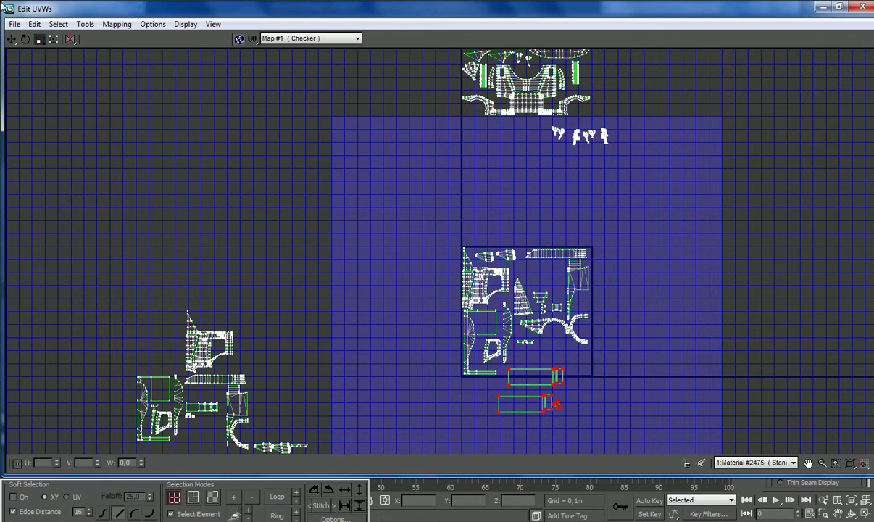
click(12, 38)
drag(560, 384, 569, 368)
scroll(571, 370, up, 5)
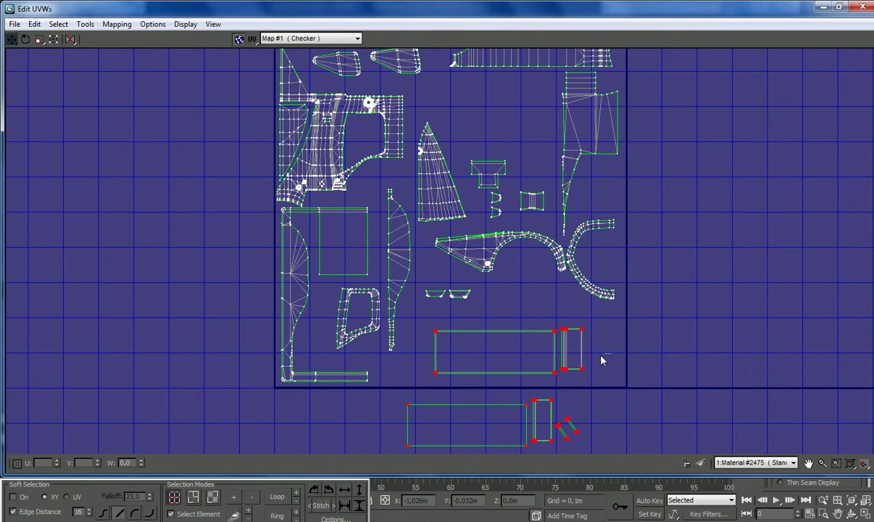
Move the lower rectangular shell and its small pieces above the other rectangle, inside the UV square
click(552, 434)
drag(536, 443, 556, 323)
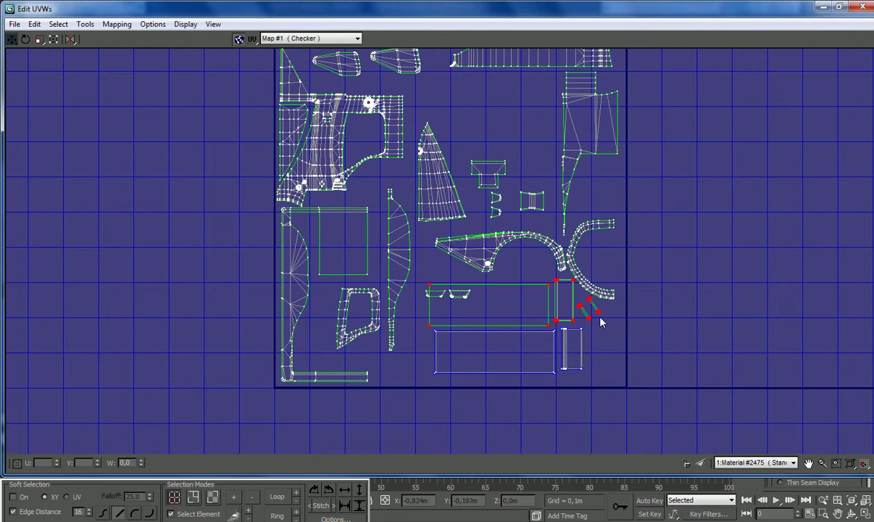
click(485, 305)
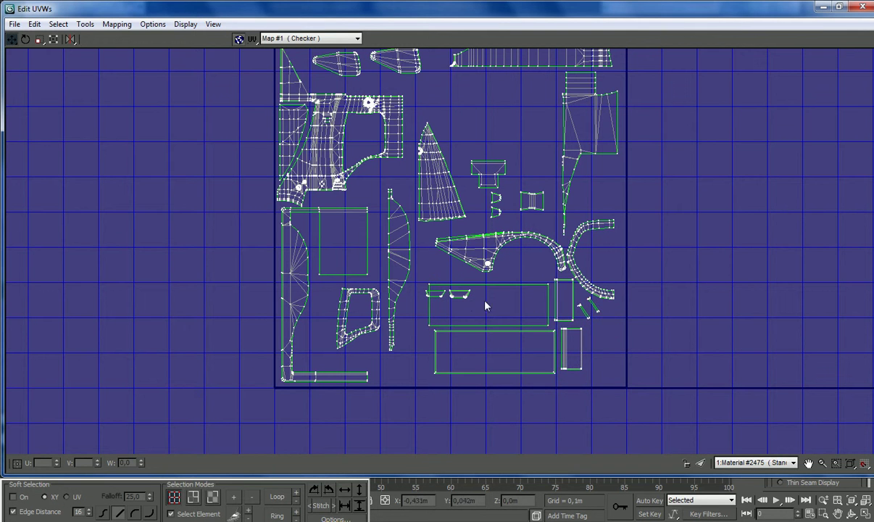
Move the two tiny strip shells off the rectangle, enlarge them and place them between the long top strip and the bracket shells
click(431, 295)
drag(434, 293, 470, 27)
click(39, 40)
click(12, 39)
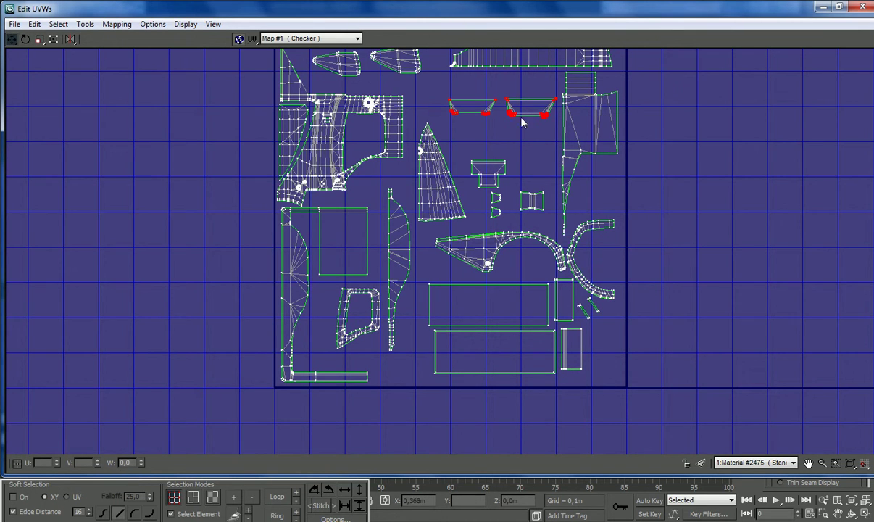
Stack the two strip shells one above the other in the gap below the long top strip
drag(545, 123, 540, 101)
click(461, 117)
click(483, 96)
drag(483, 96, 534, 124)
scroll(475, 144, down, 3)
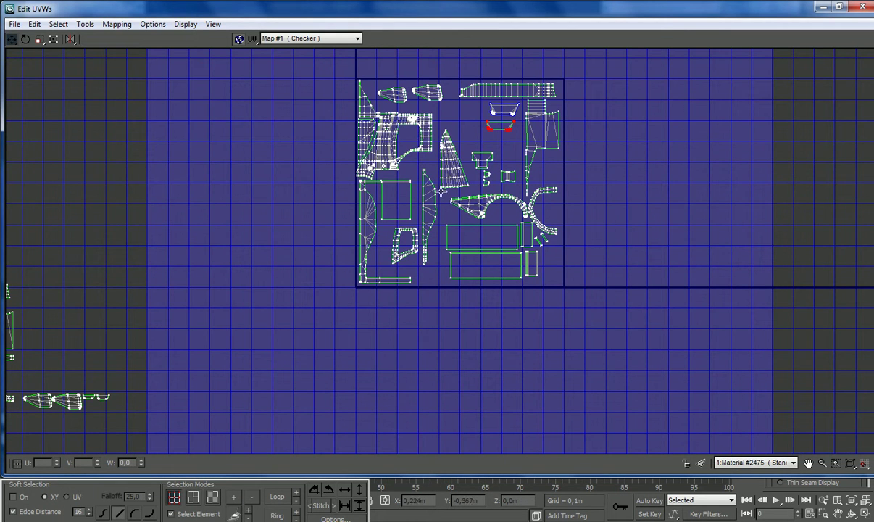
Select the tapered shell pairs of both body sides and enlarge them together
scroll(440, 191, down, 3)
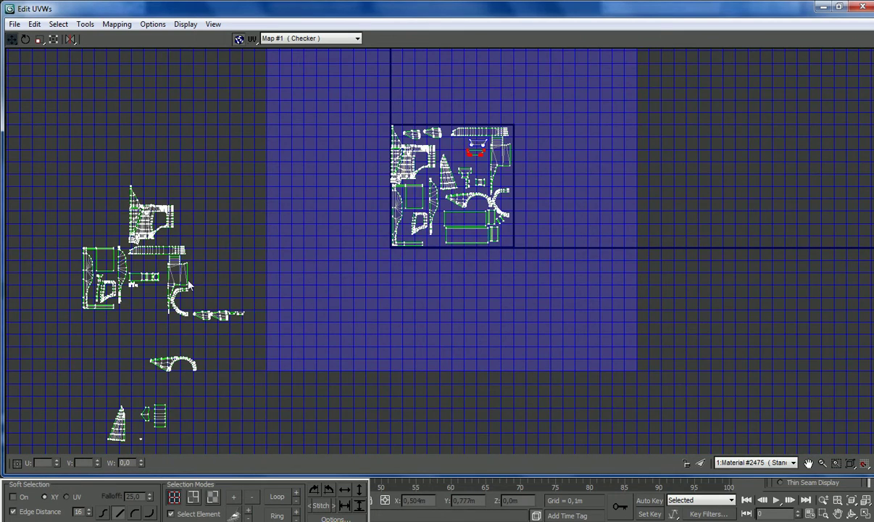
scroll(180, 367, up, 3)
click(217, 337)
scroll(294, 374, down, 2)
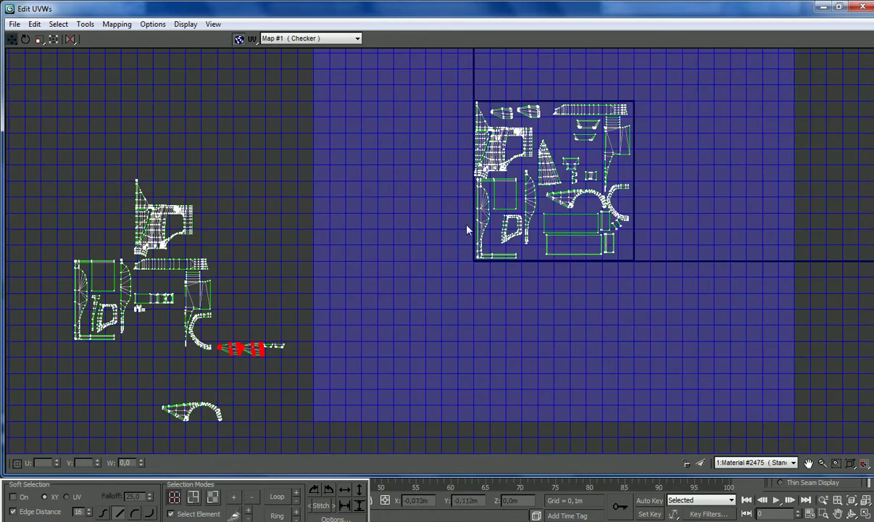
scroll(546, 69, up, 4)
ctrl+click(514, 159)
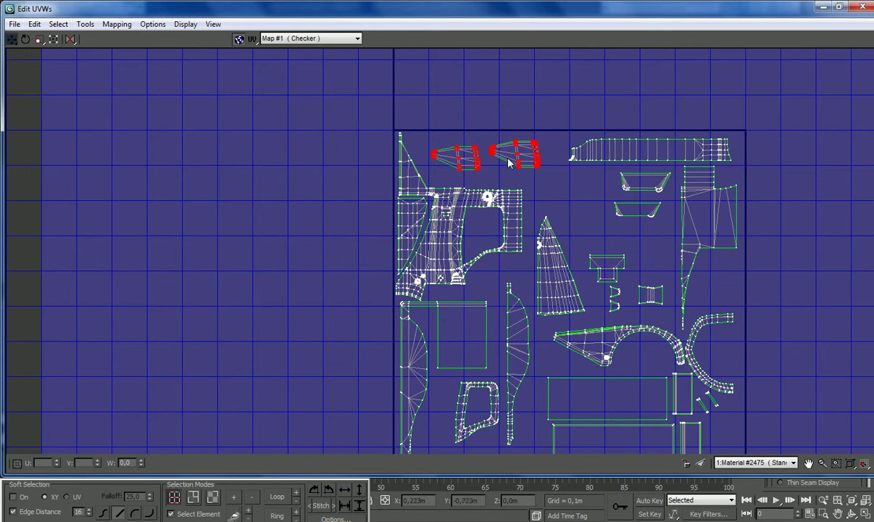
scroll(511, 161, down, 7)
click(53, 39)
click(40, 39)
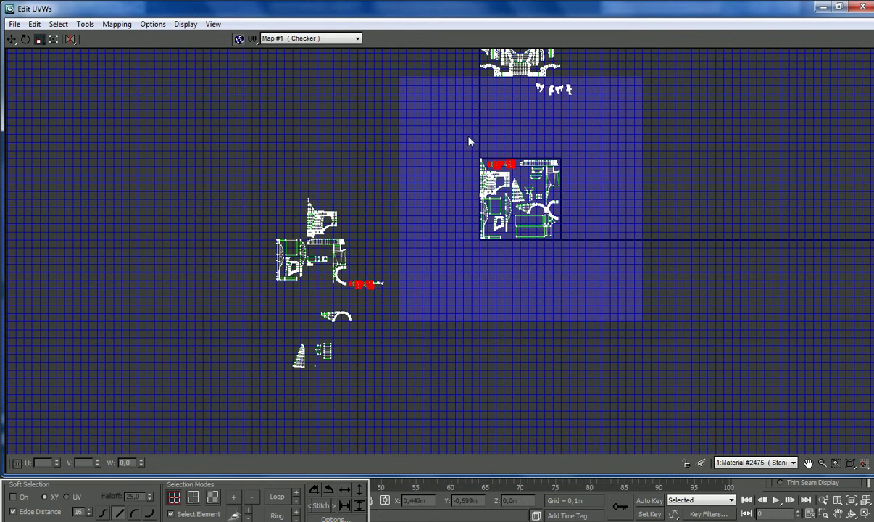
drag(484, 149, 479, 131)
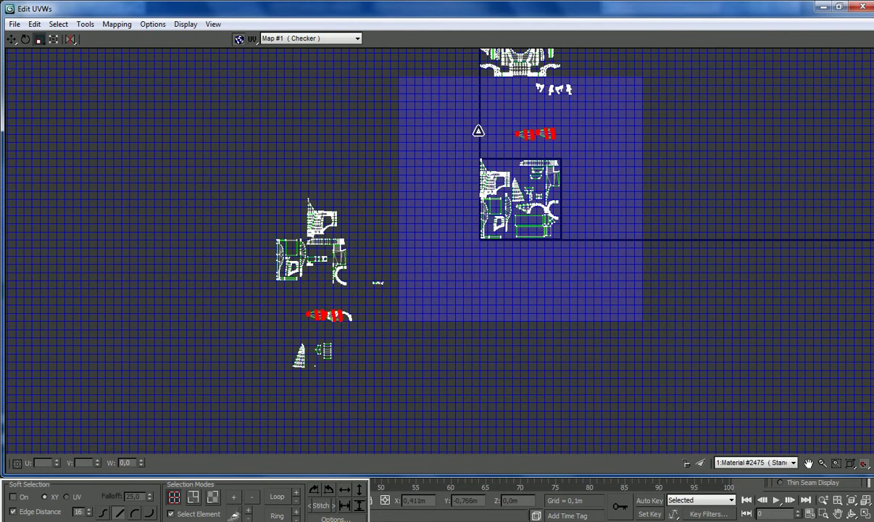
Move the two enlarged tapered shells back into the UV square, one above the body panel and one above the triangular shell
scroll(556, 148, up, 5)
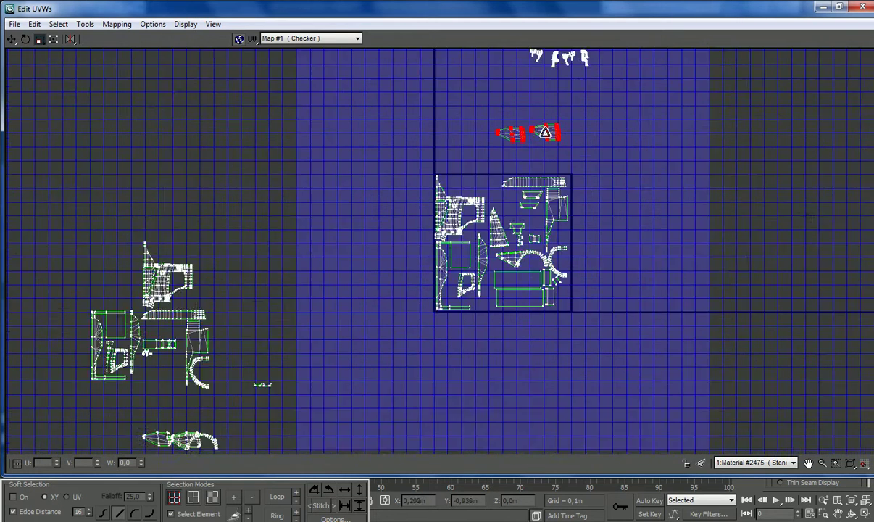
click(12, 38)
drag(548, 144, 500, 247)
scroll(457, 197, up, 4)
click(493, 208)
scroll(507, 168, down, 6)
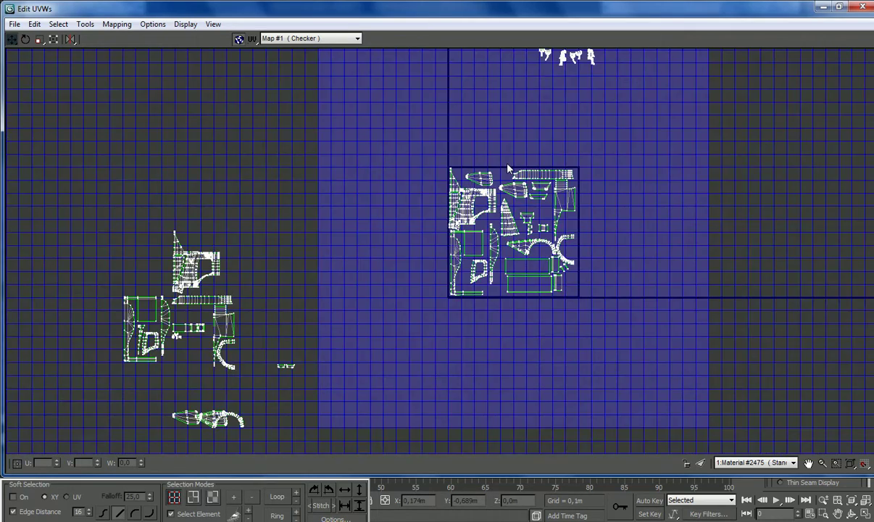
Offset all finished shell layouts by 2 in V to clear the UV square, and restore absolute coordinate entry
scroll(507, 168, down, 5)
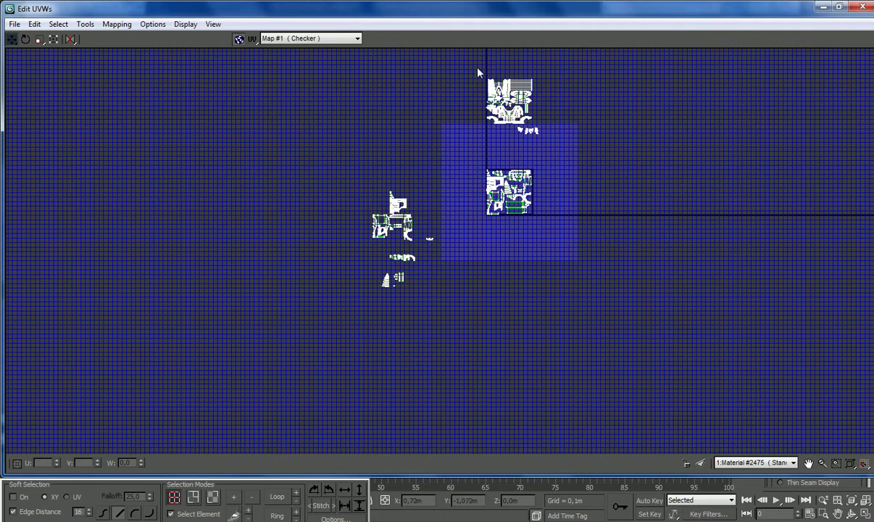
drag(462, 121, 474, 69)
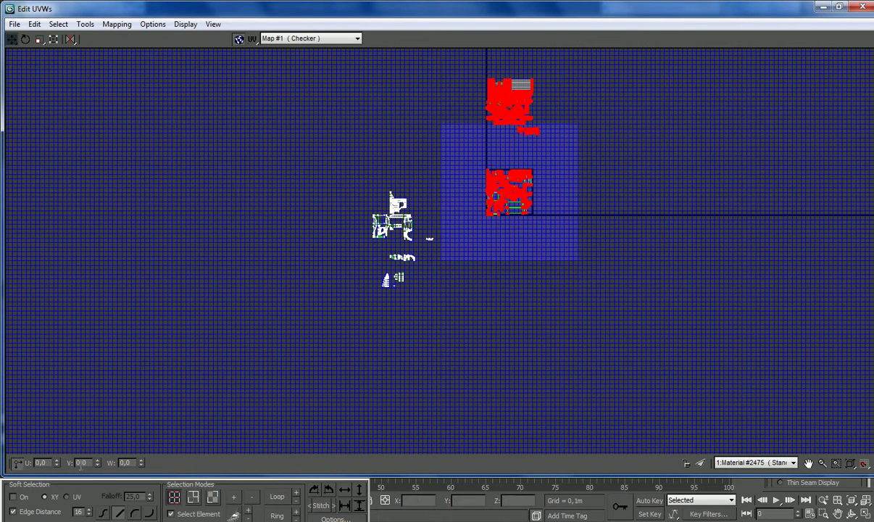
text(2)
key(Return)
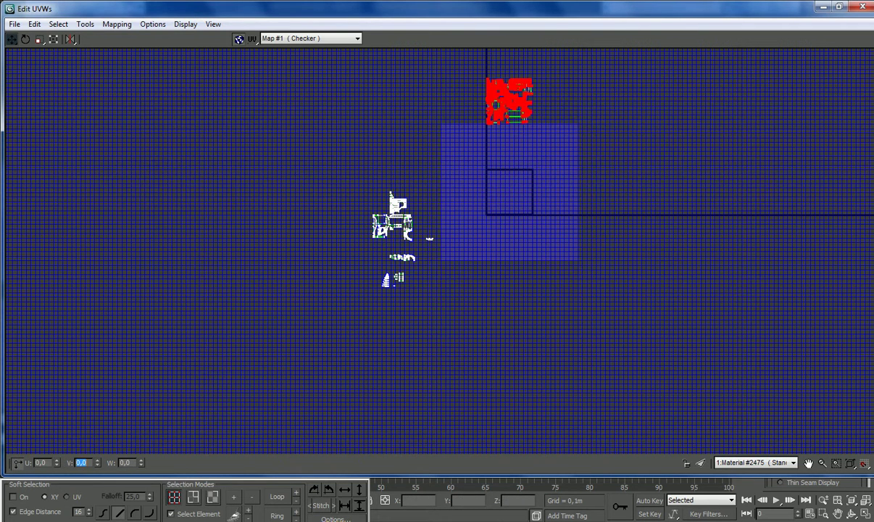
click(582, 354)
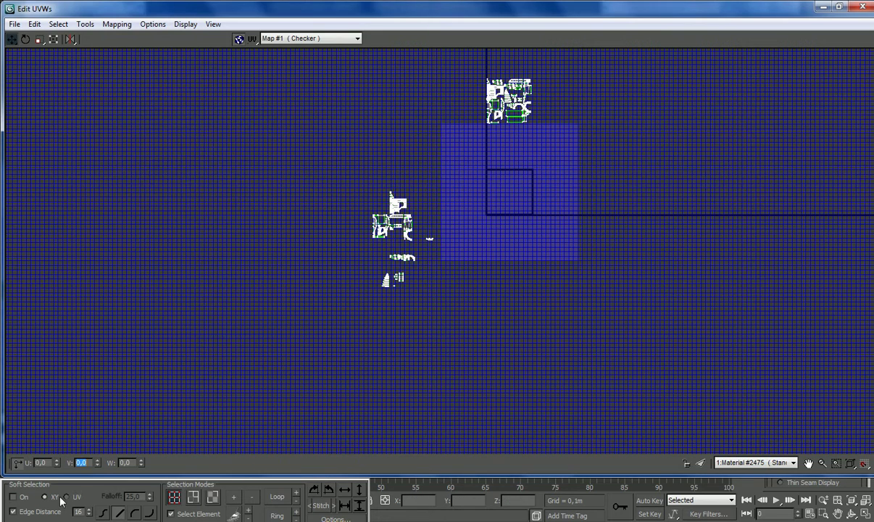
click(17, 462)
Move all shells of the other body side so the body panel sits in the UV square's upper-left corner
scroll(513, 219, up, 3)
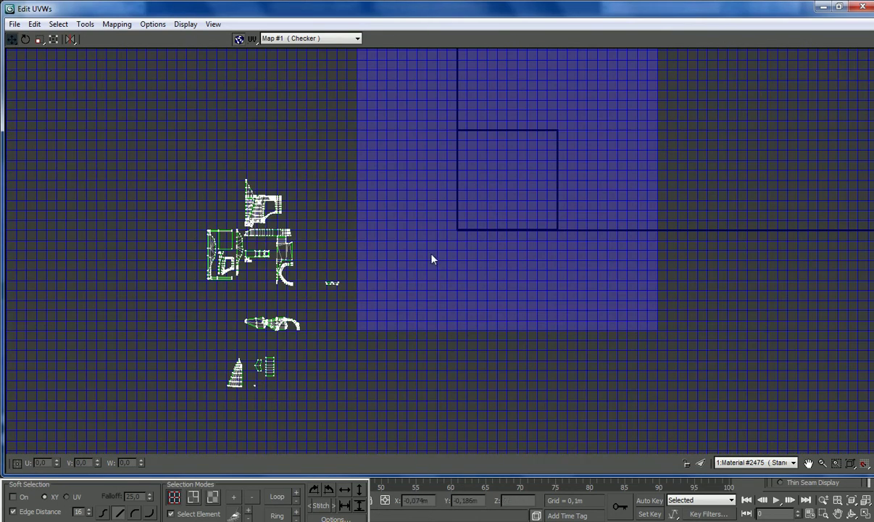
drag(63, 136, 398, 452)
drag(295, 323, 520, 277)
scroll(491, 128, up, 4)
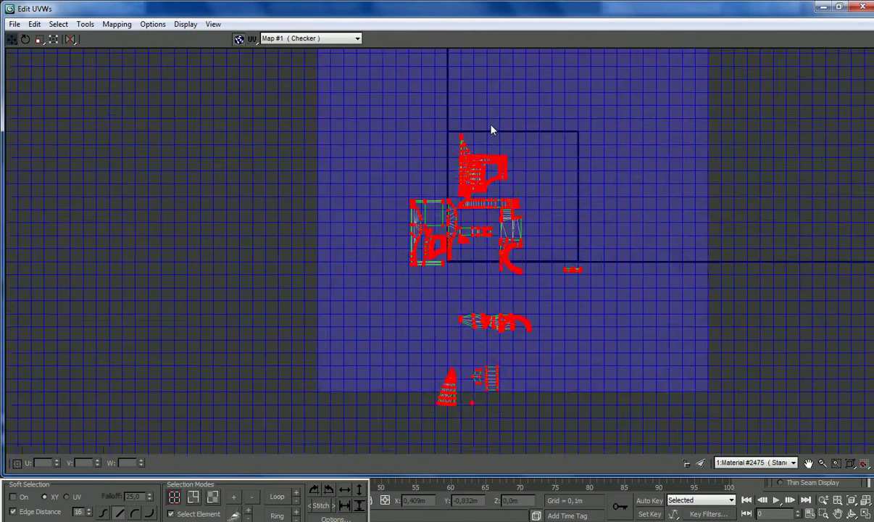
drag(464, 213, 440, 204)
Move the remaining shells, leaving the body panel, so the tall frame shell fits the UV square's lower-left corner
drag(351, 78, 465, 230)
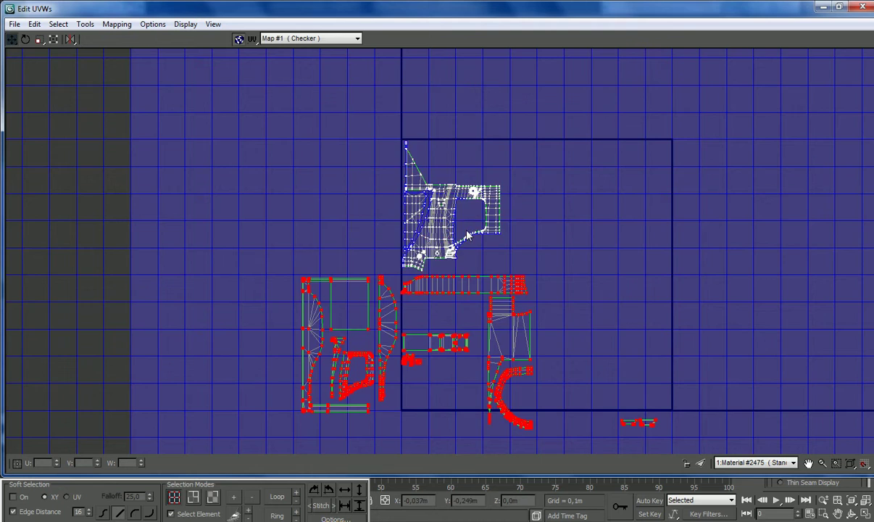
scroll(465, 230, down, 2)
drag(409, 321, 471, 317)
scroll(464, 324, up, 4)
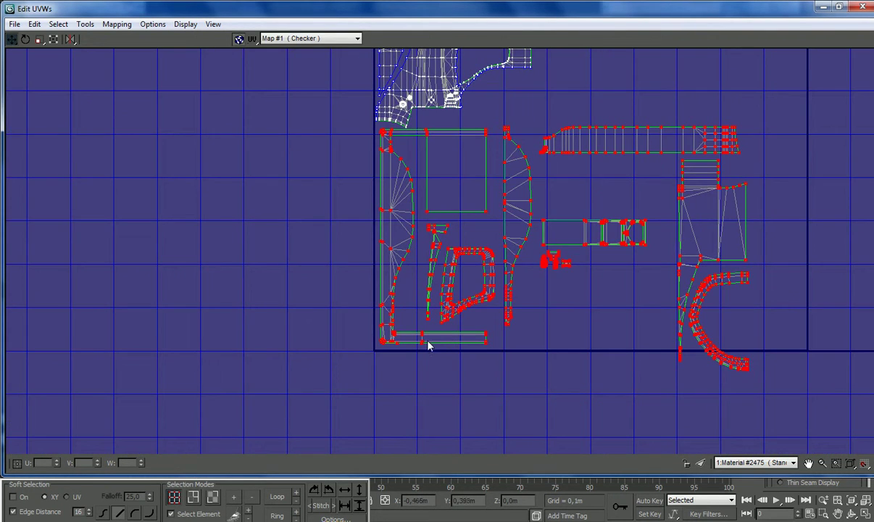
drag(423, 342, 389, 342)
Move the remaining shells so the long strip and the tailed panel fit the UV square's upper-right area, and deselect both
scroll(423, 306, down, 4)
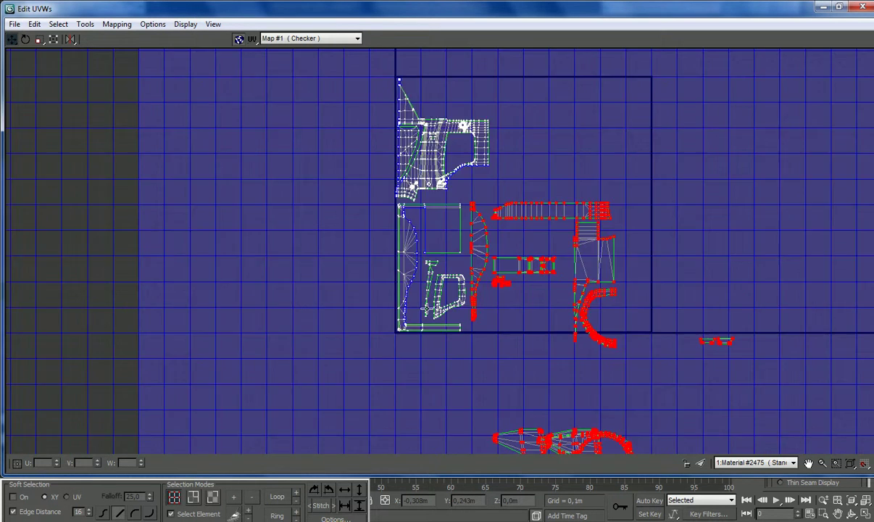
drag(512, 255, 550, 206)
alt+click(547, 186)
alt+click(538, 211)
Place the fan-shaped half beside the body panel and move the other loose shells outside the UV square's right edge
drag(479, 213, 478, 211)
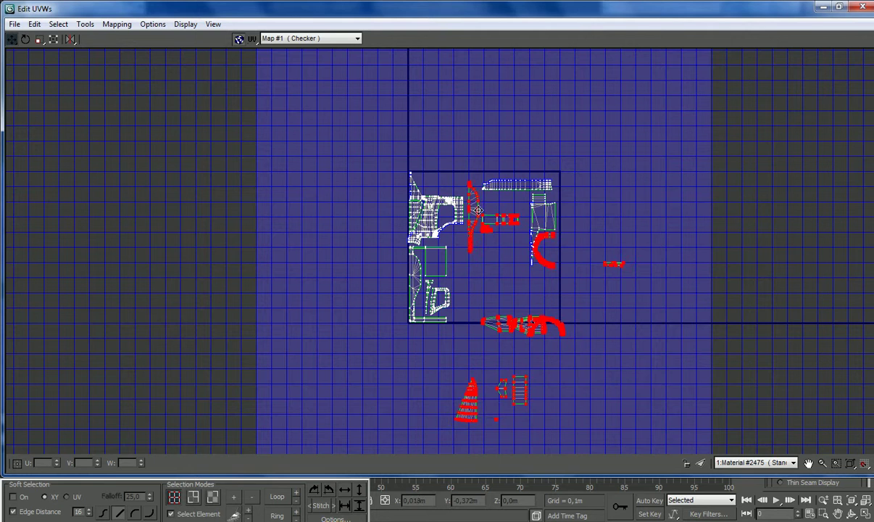
scroll(471, 221, up, 3)
alt+drag(454, 280, 454, 280)
drag(552, 210, 733, 217)
scroll(681, 278, down, 4)
click(652, 259)
drag(651, 258, 641, 259)
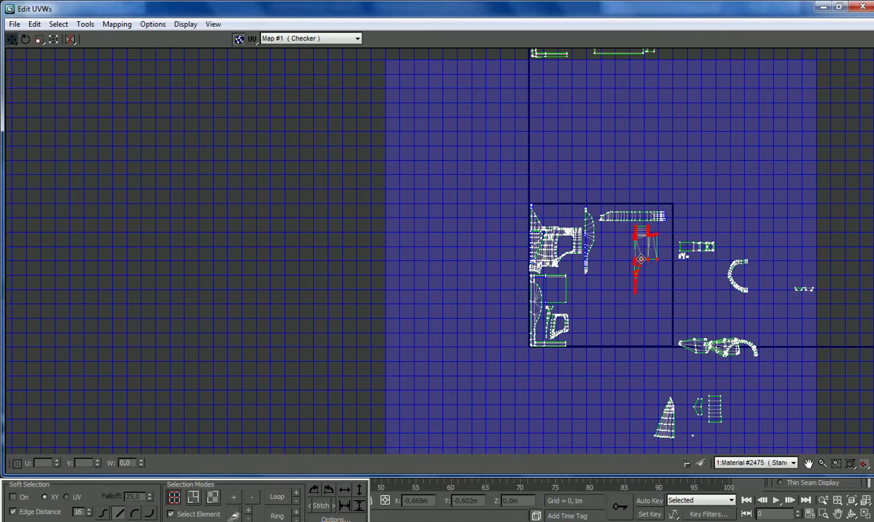
double_click(335, 9)
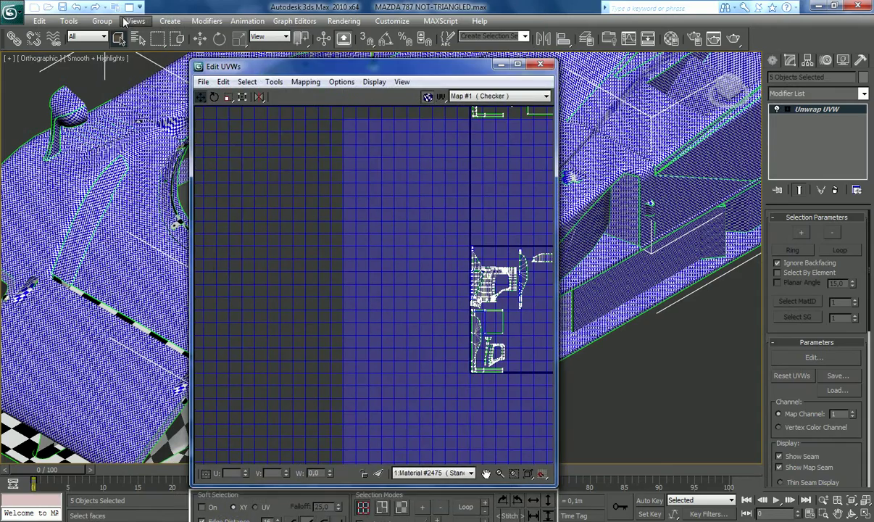
double_click(484, 65)
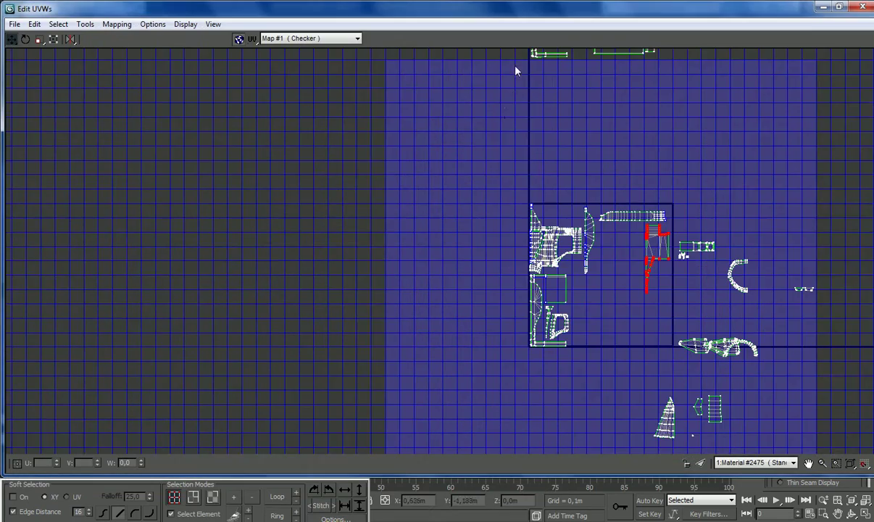
Move the finished layout's thin curved strip shell into the gap between the fan-shaped half and the two rectangles
scroll(586, 171, down, 5)
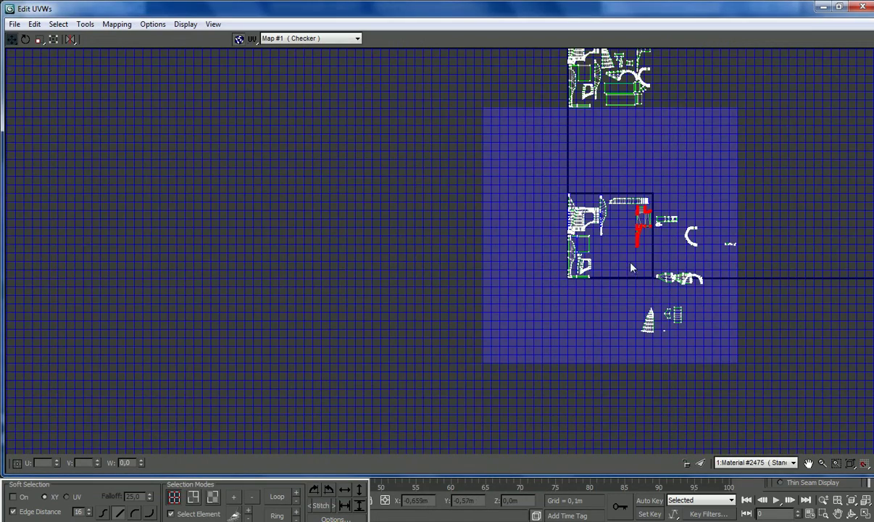
scroll(623, 261, up, 4)
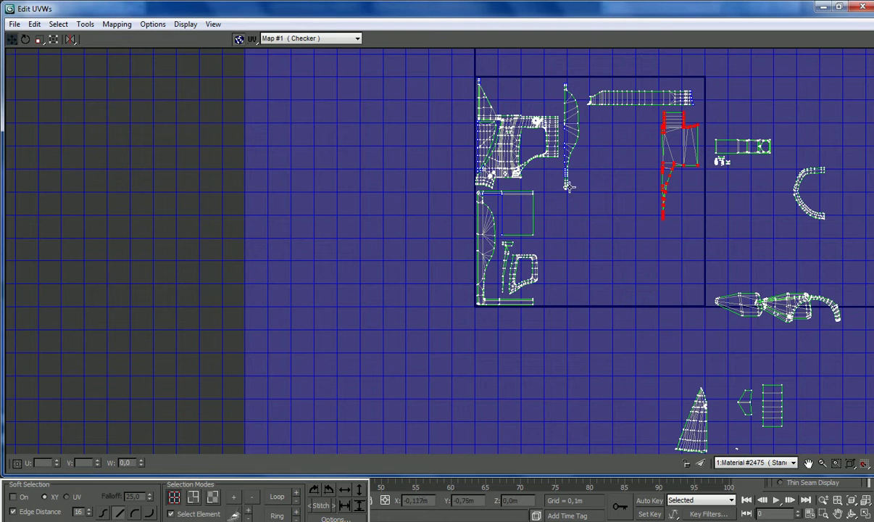
click(500, 260)
drag(500, 260, 480, 219)
scroll(392, 265, down, 5)
scroll(432, 99, up, 4)
scroll(446, 136, up, 3)
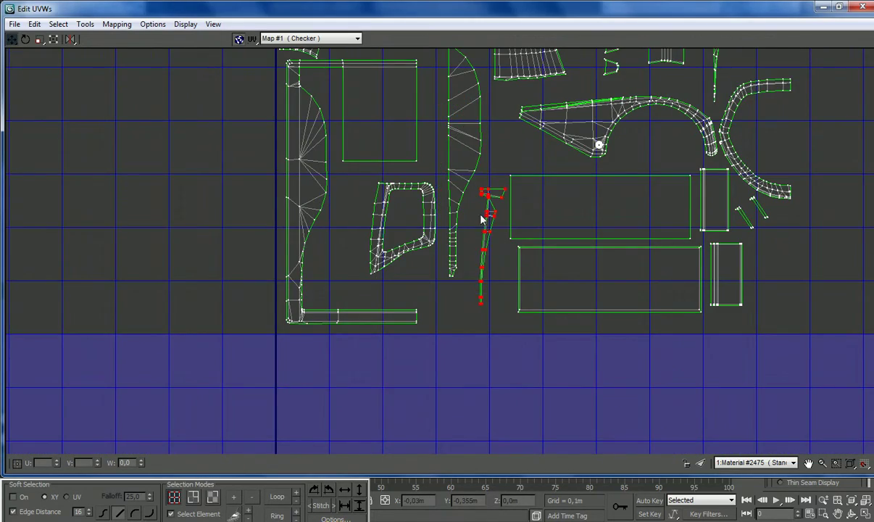
scroll(480, 218, down, 8)
scroll(499, 377, up, 5)
scroll(436, 103, up, 2)
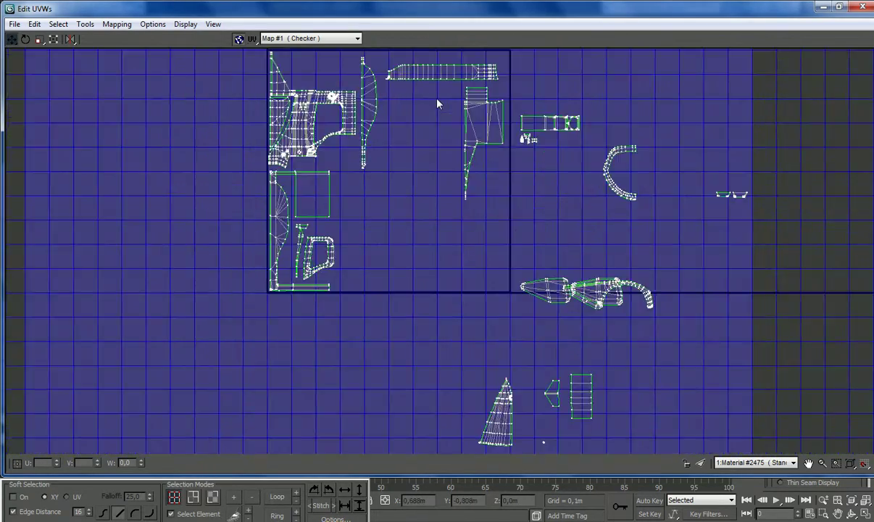
Move the triangular shell, both tapered shells, the fender and the wheel arch shell into free areas of the UV square
drag(514, 403, 503, 244)
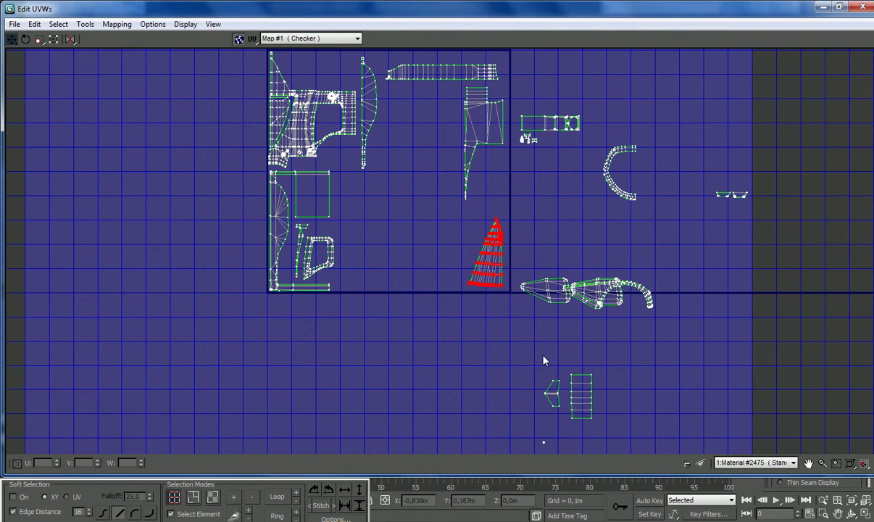
drag(540, 298, 323, 81)
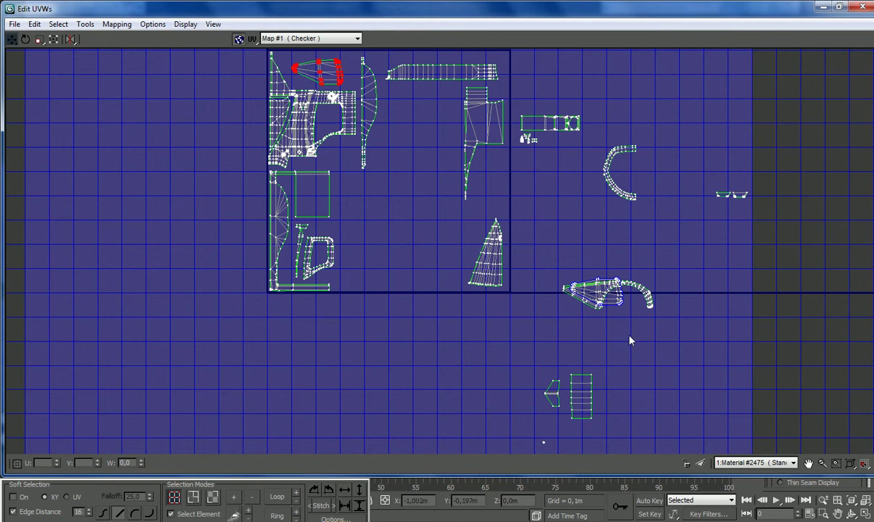
drag(619, 303, 382, 203)
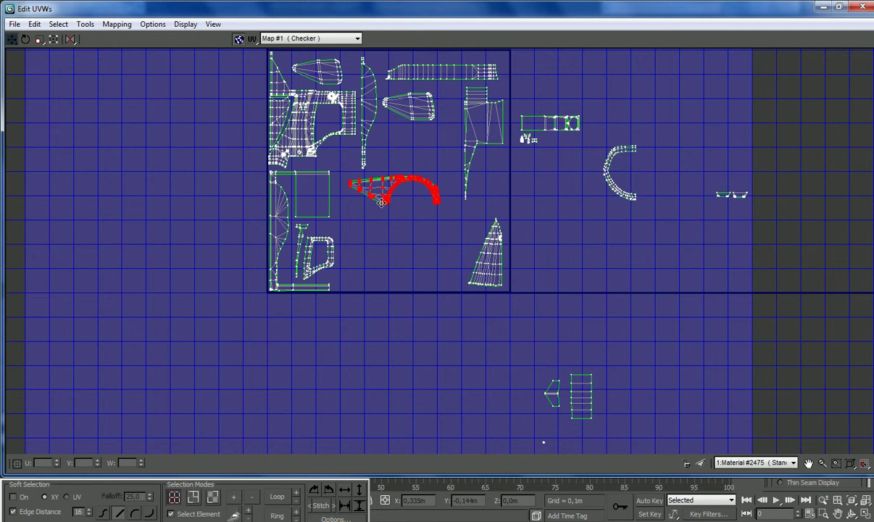
drag(607, 187, 422, 160)
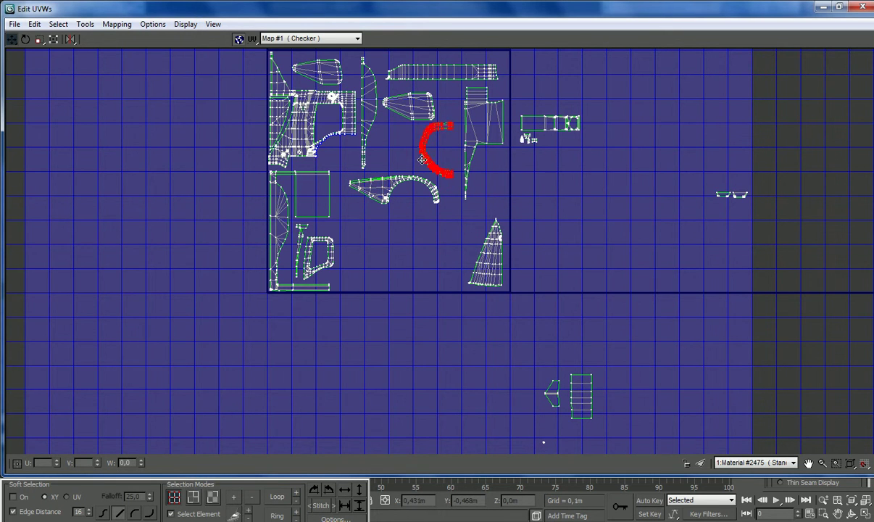
Move the tiny quad shell from below the UV square to just outside its lower-right corner
drag(710, 180, 797, 243)
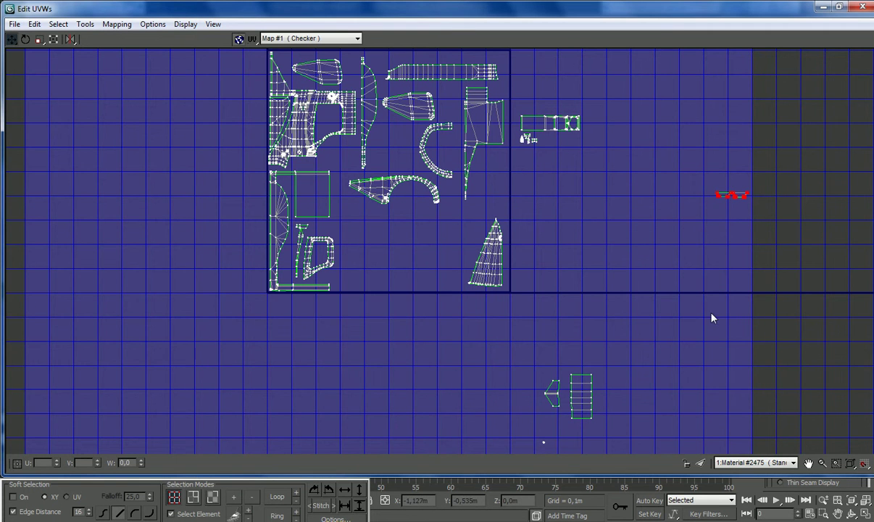
scroll(712, 317, down, 3)
scroll(613, 384, up, 15)
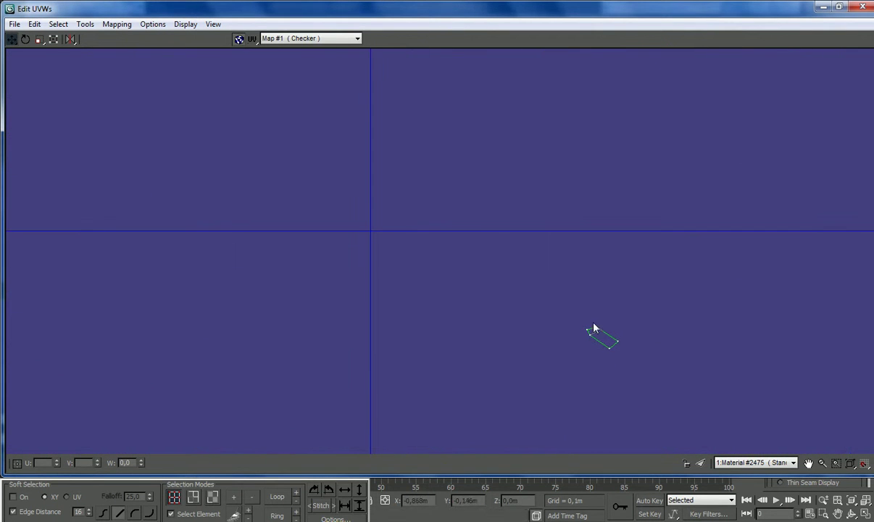
scroll(661, 409, down, 10)
drag(655, 412, 652, 310)
scroll(638, 292, down, 5)
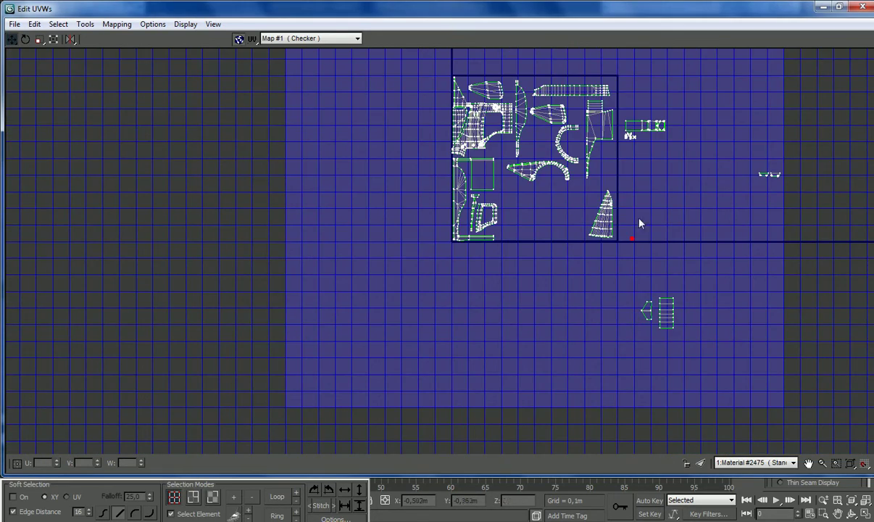
scroll(620, 299, down, 3)
scroll(572, 55, up, 6)
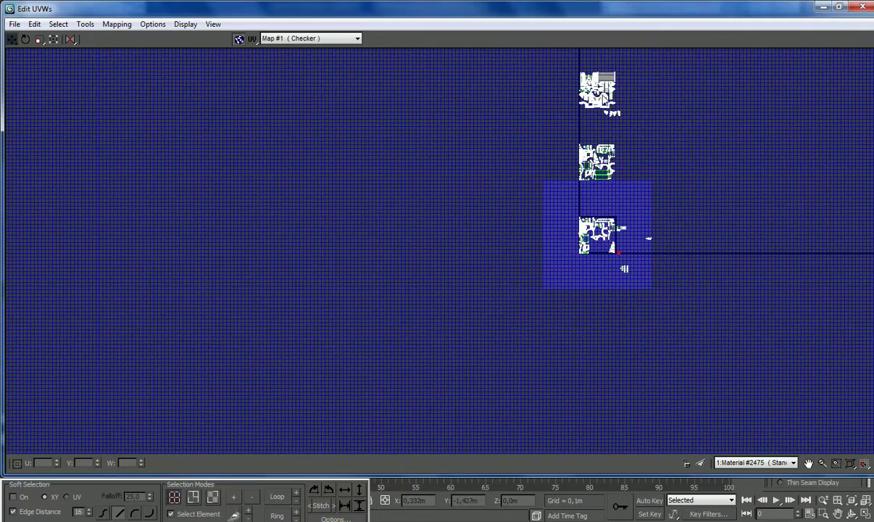
scroll(574, 86, down, 8)
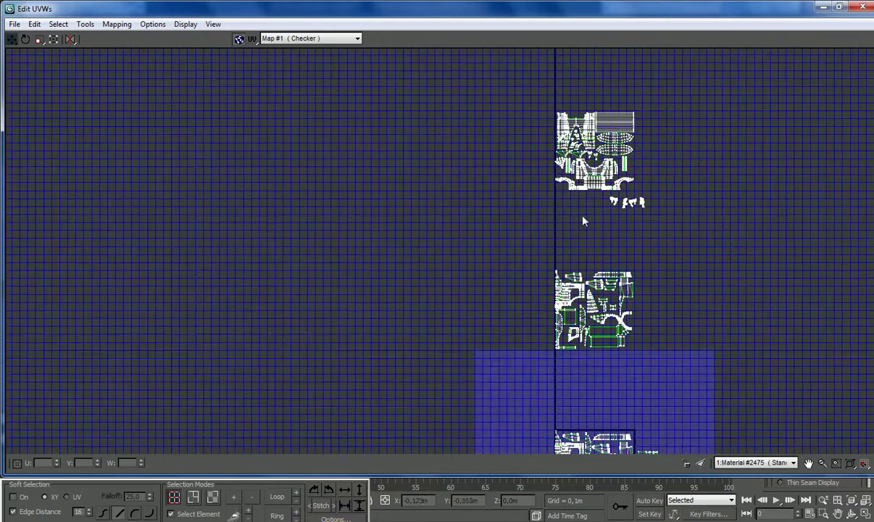
scroll(500, 160, up, 3)
scroll(530, 170, up, 4)
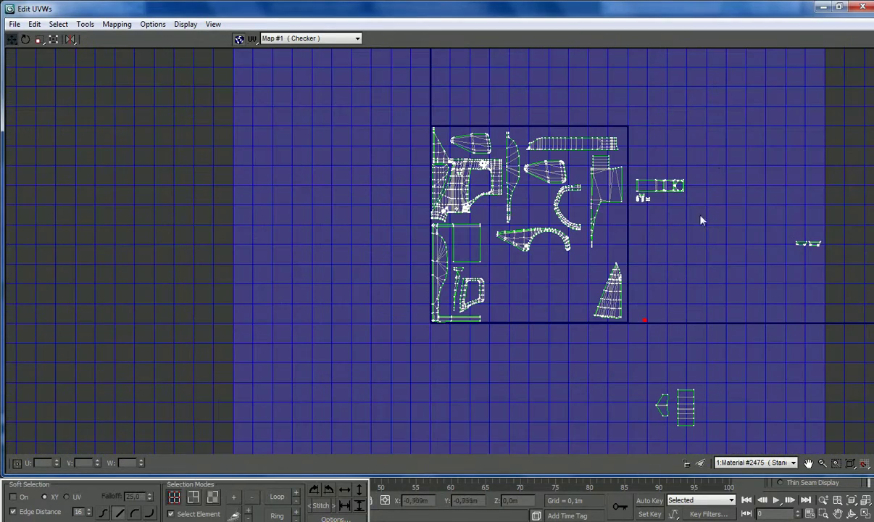
Move the long strip and its small shells into the UV square, and the two trapezoid shells outside its left edge
click(656, 194)
drag(656, 194, 526, 295)
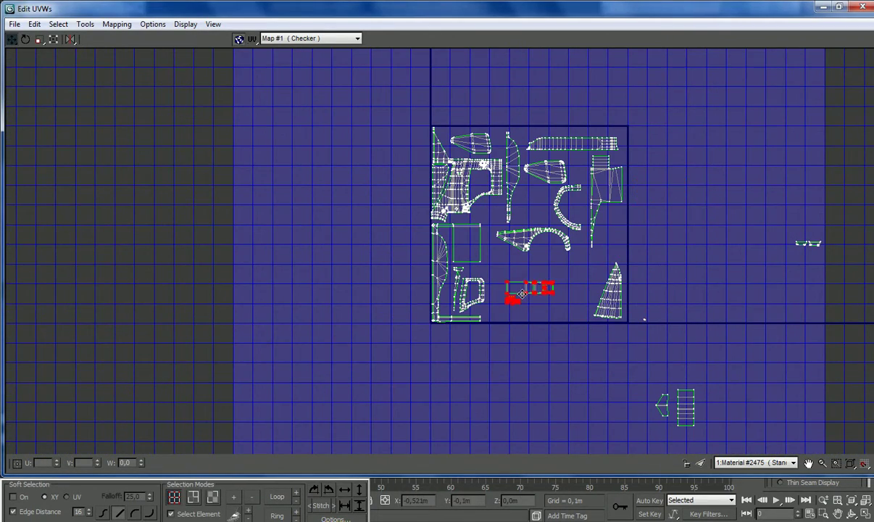
drag(772, 262, 296, 234)
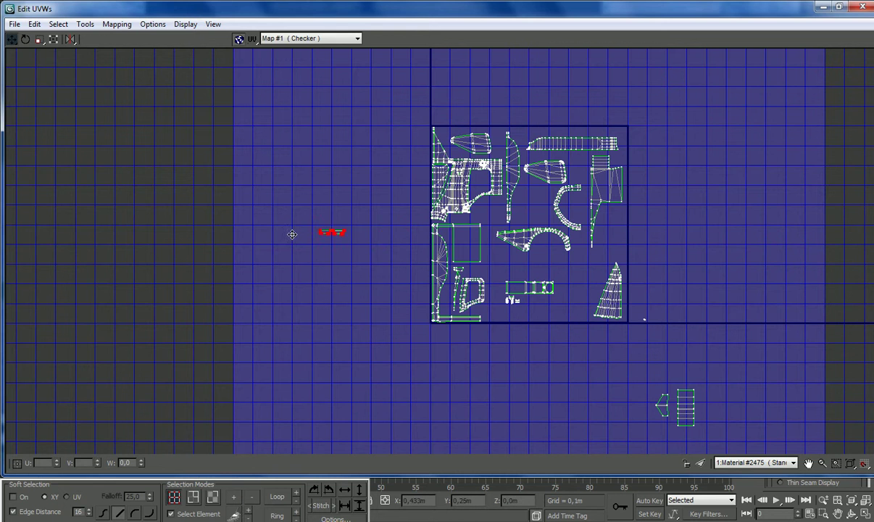
Enlarge the long strip together with its small shells and position the strip below the fender shell
scroll(540, 276, up, 3)
drag(451, 274, 451, 274)
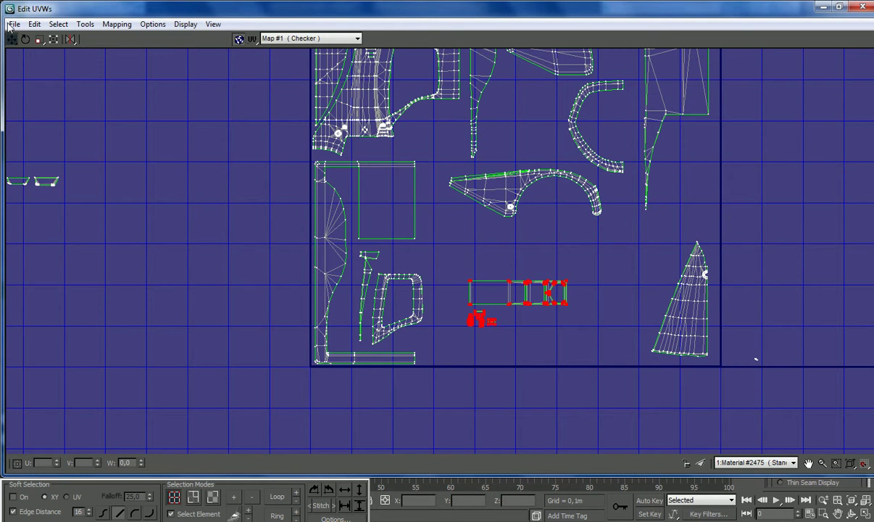
click(39, 38)
drag(506, 312, 497, 163)
click(12, 38)
drag(557, 293, 562, 287)
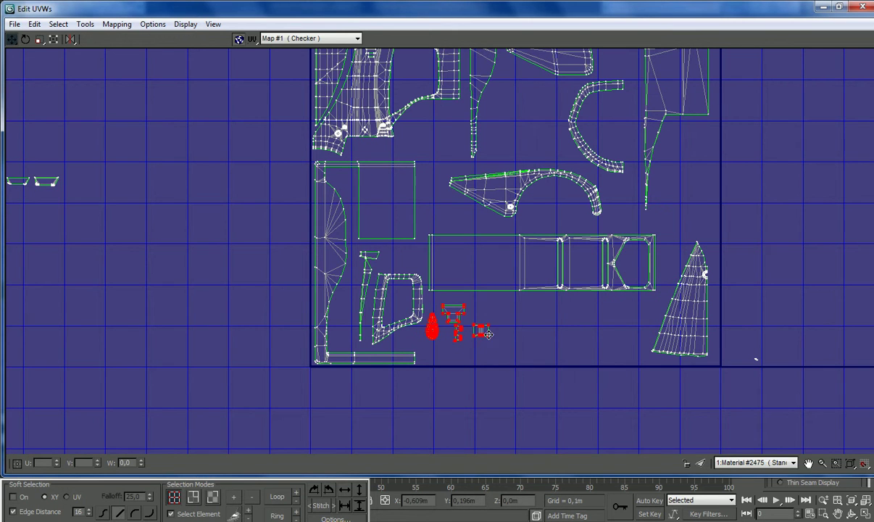
Place the teardrop shell inside the window-frame shell and the other small shells between the curved strip and wheel arch
drag(489, 334, 452, 310)
alt+drag(391, 311, 454, 332)
scroll(401, 314, down, 3)
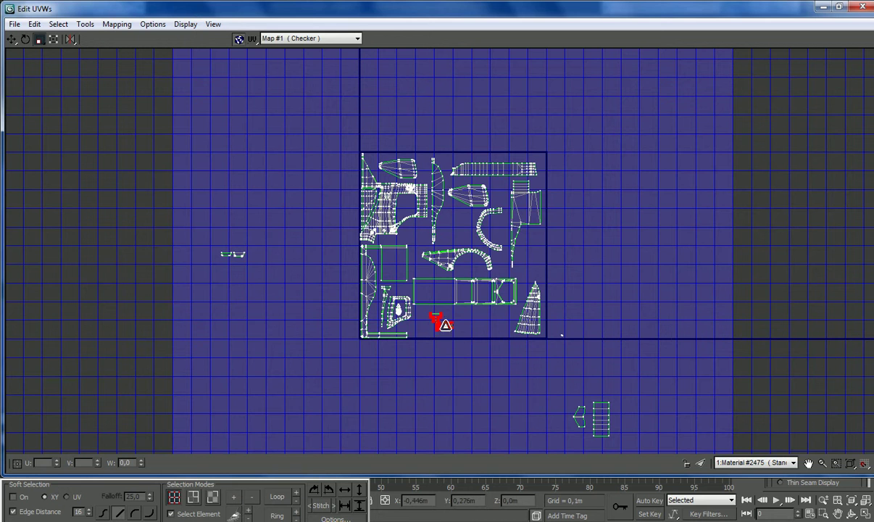
click(11, 38)
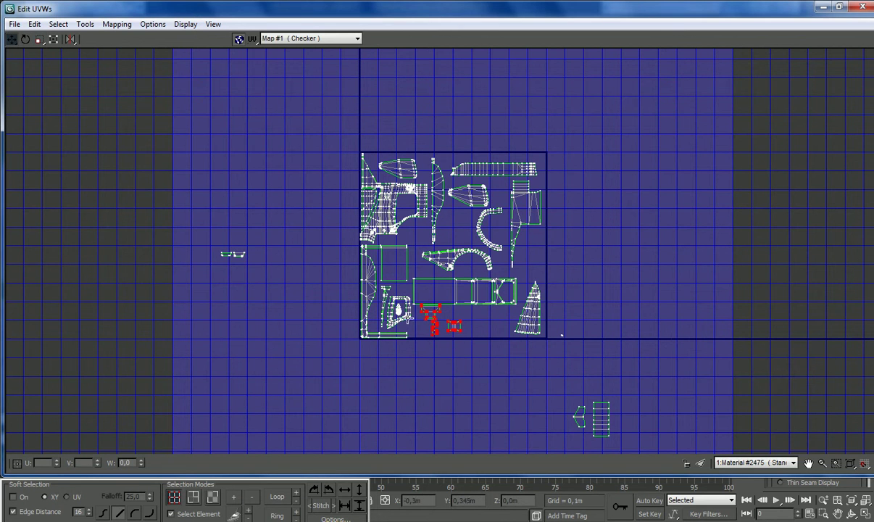
drag(431, 330, 446, 238)
click(476, 232)
Move the two trapezoid shells below the long strip, enlarge them and space them apart
drag(270, 272, 446, 319)
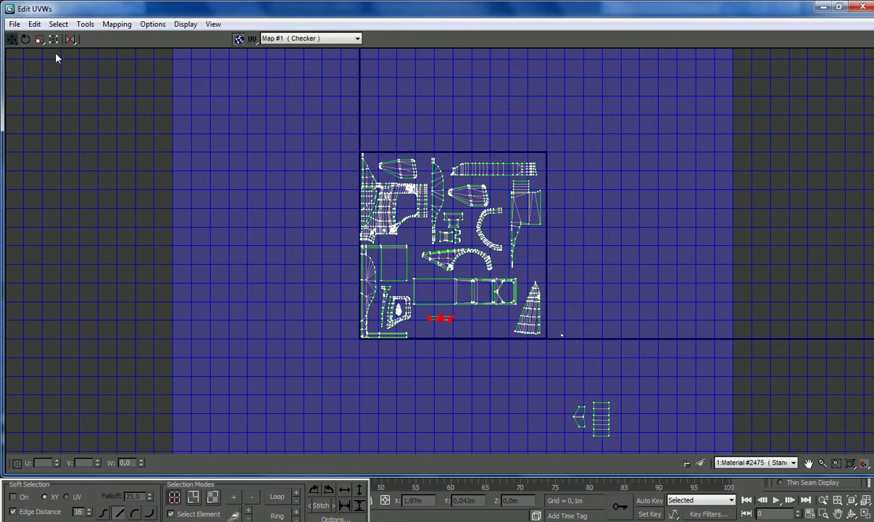
click(39, 41)
drag(409, 278, 438, 279)
click(11, 40)
drag(464, 321, 488, 320)
Switch to face selection, shrink the UV editor window and move the kite-shaped shell into the UV square above the triangular shell
drag(681, 382, 557, 416)
click(213, 497)
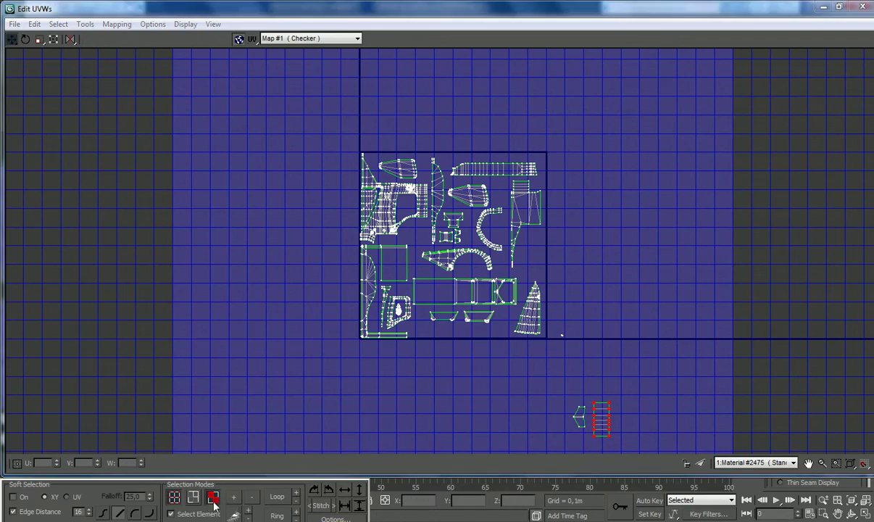
drag(324, 6, 397, 129)
scroll(464, 392, down, 3)
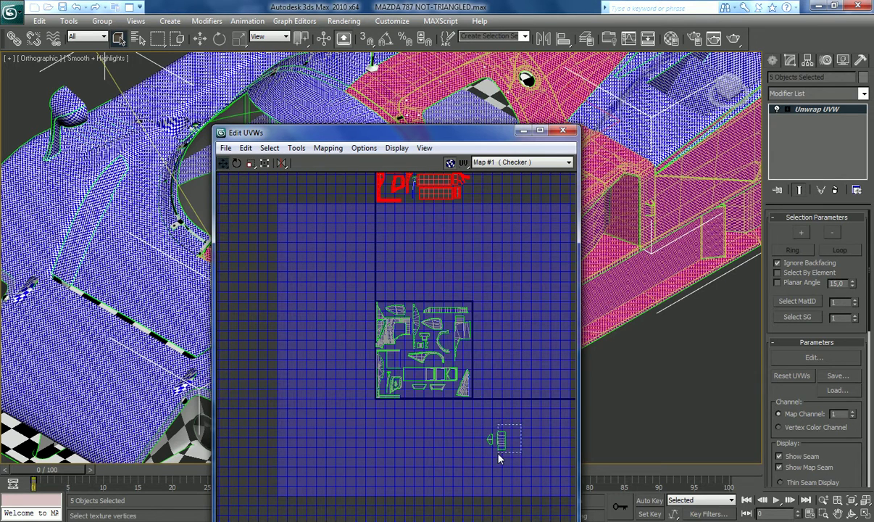
drag(497, 458, 466, 360)
Move the striped rectangle shell up to the nearest parked layout, fitting it just above the wheel arch shell
scroll(476, 382, down, 2)
drag(490, 414, 467, 203)
scroll(469, 248, up, 3)
scroll(469, 248, up, 2)
scroll(440, 221, up, 2)
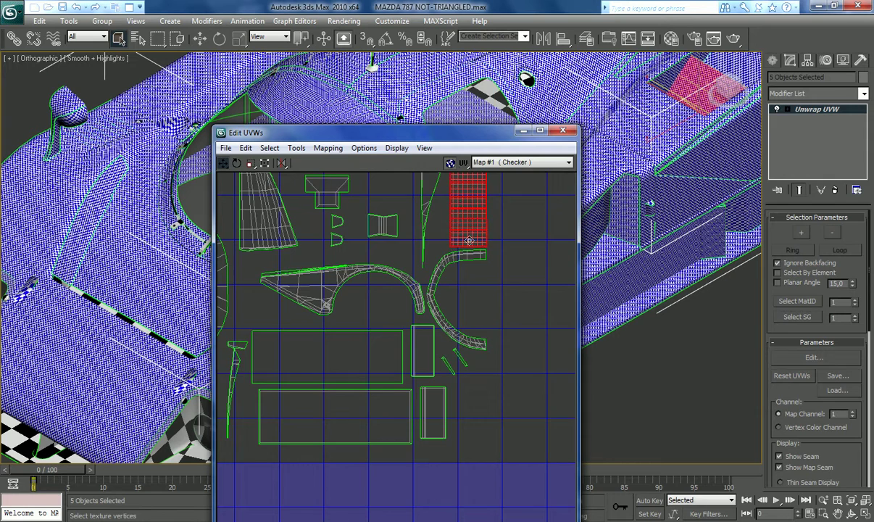
scroll(469, 229, down, 2)
scroll(469, 226, up, 3)
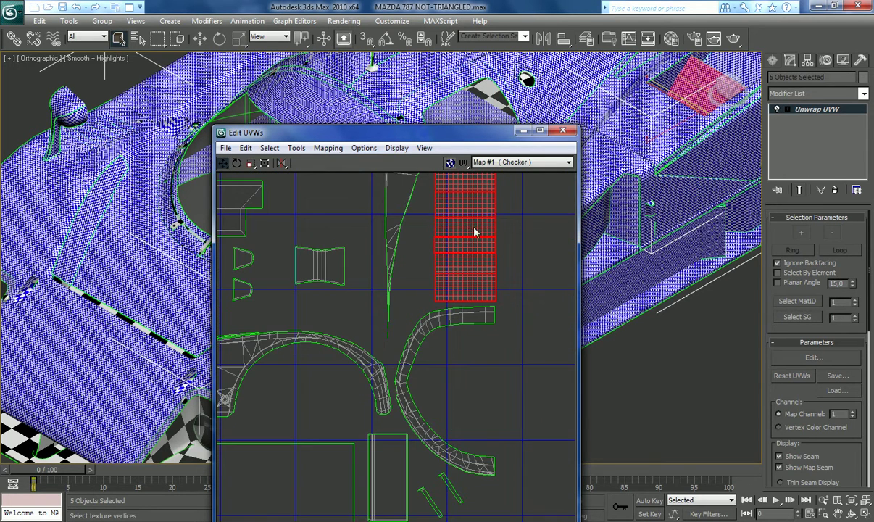
scroll(476, 266, up, 2)
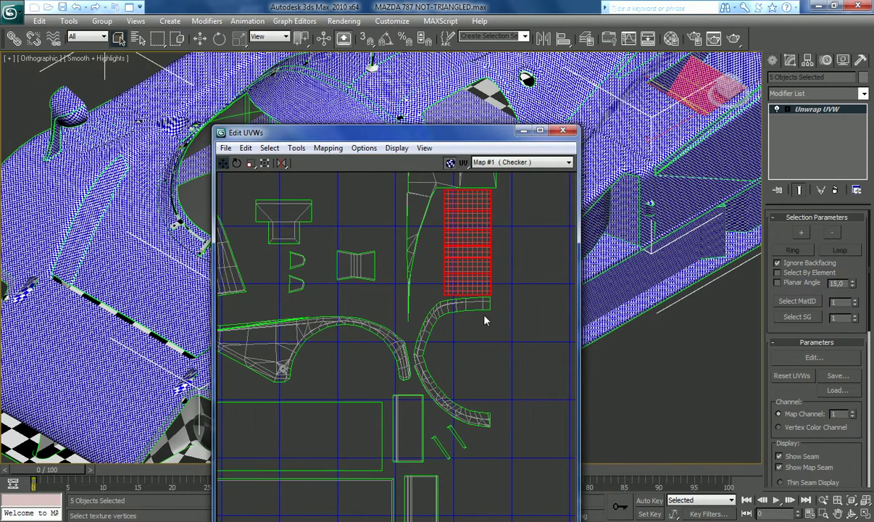
drag(437, 436, 436, 438)
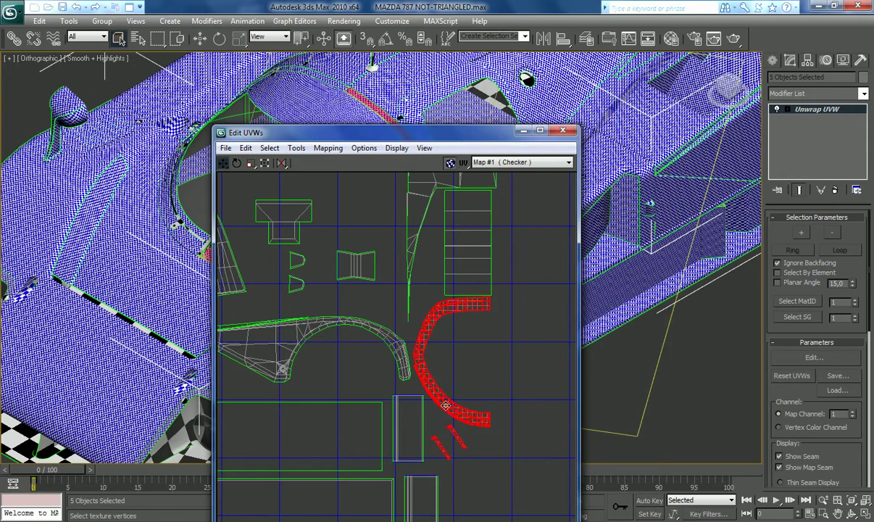
click(476, 377)
Examine the packed layout in the UV square and the finished layouts parked above it
scroll(454, 357, down, 4)
scroll(453, 357, down, 3)
scroll(408, 422, up, 6)
scroll(408, 423, up, 4)
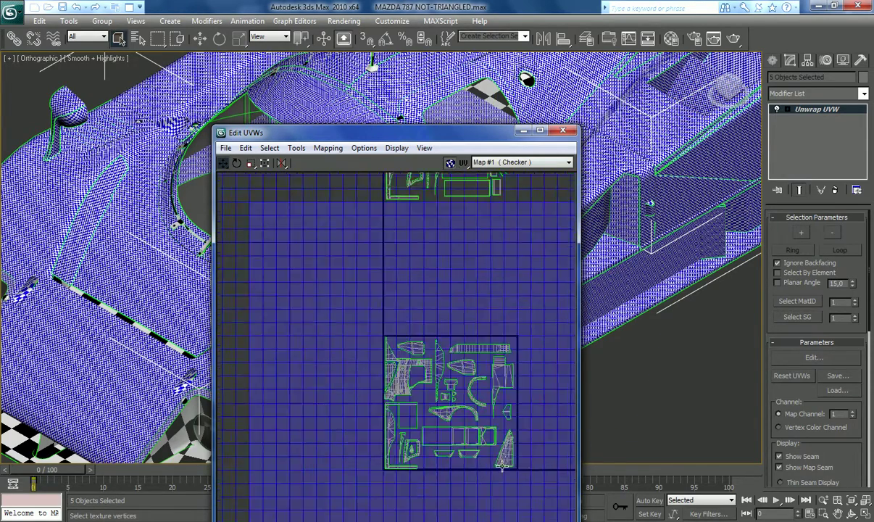
scroll(349, 472, down, 3)
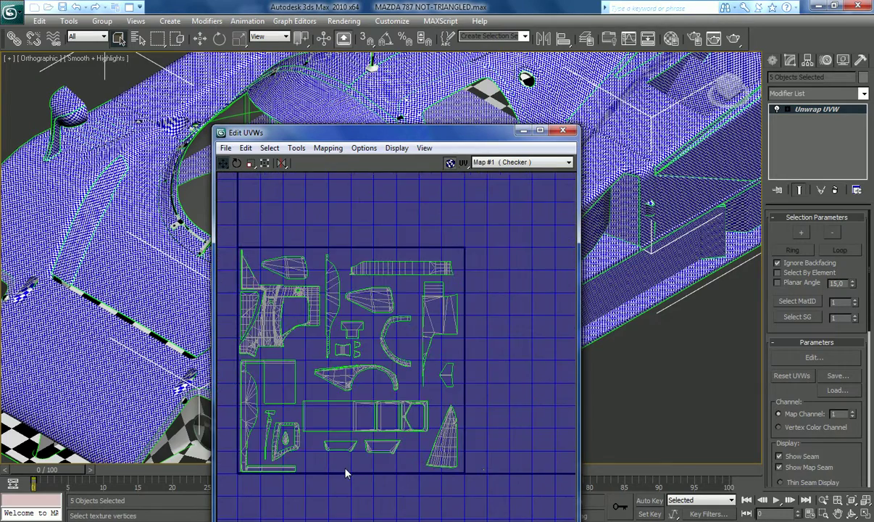
scroll(345, 472, down, 8)
scroll(325, 313, up, 3)
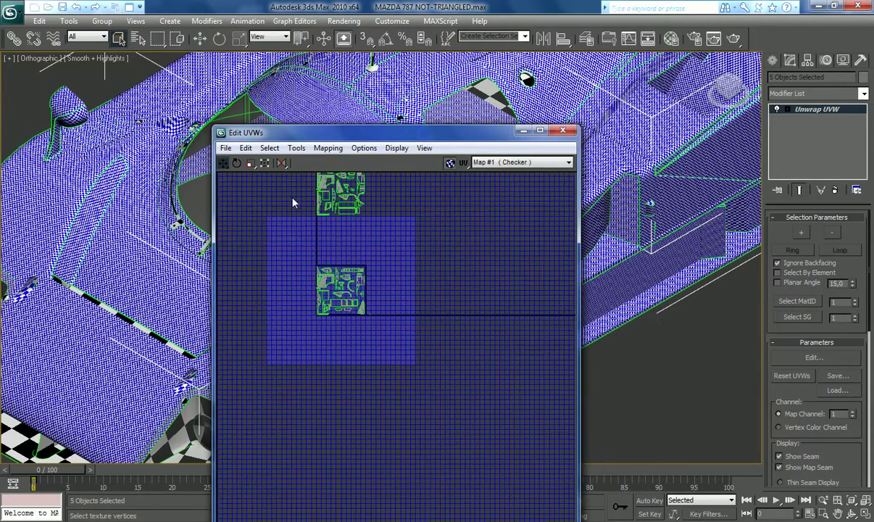
scroll(354, 371, down, 3)
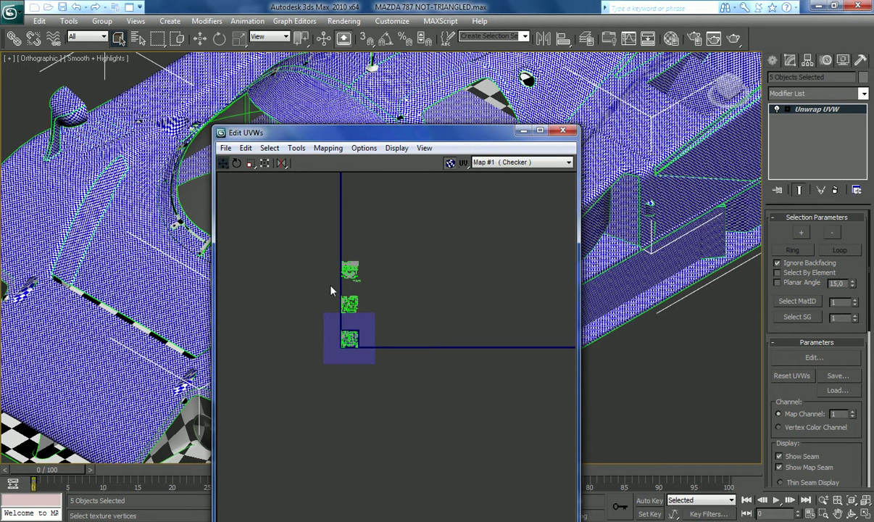
Select all faces of the middle layout, close the UV editor and collapse the Unwrap UVW modifier
drag(327, 286, 375, 325)
click(563, 131)
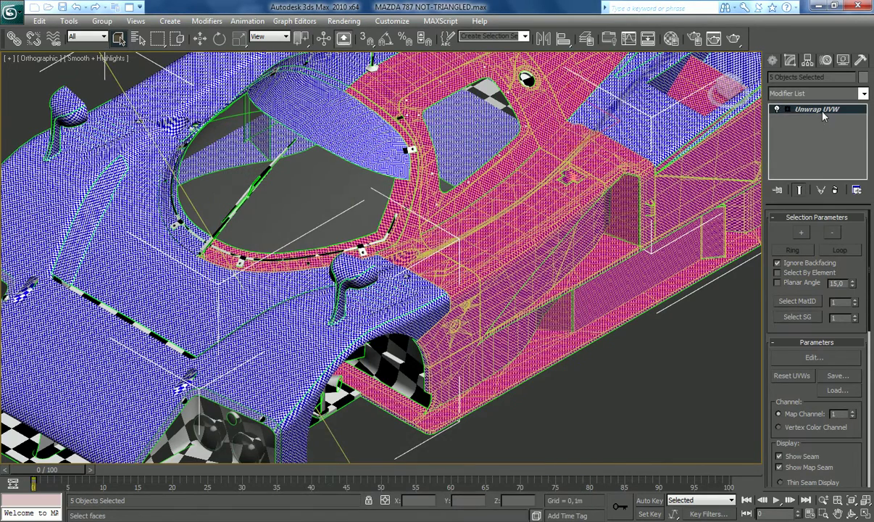
right_click(778, 109)
click(807, 220)
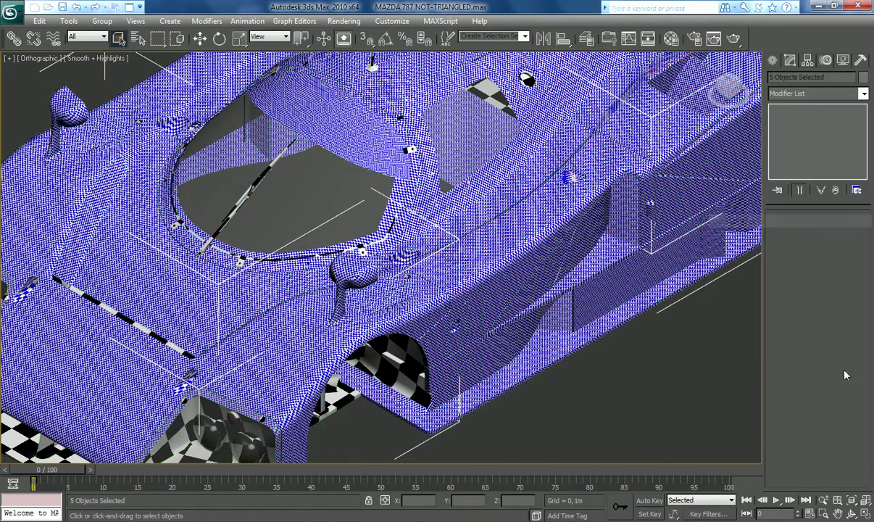
Select the bonnet and check its polygon selection and material ID settings
click(837, 513)
drag(555, 253, 513, 297)
scroll(546, 275, down, 5)
click(118, 38)
click(828, 230)
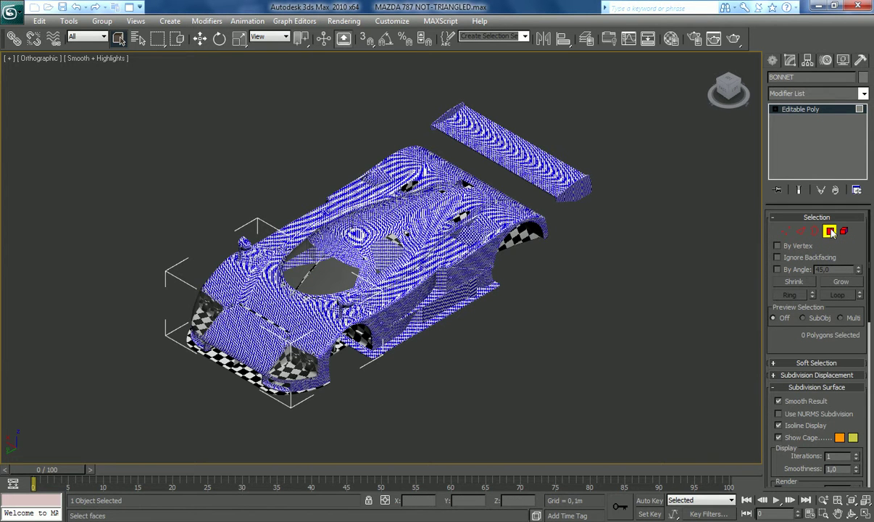
click(815, 386)
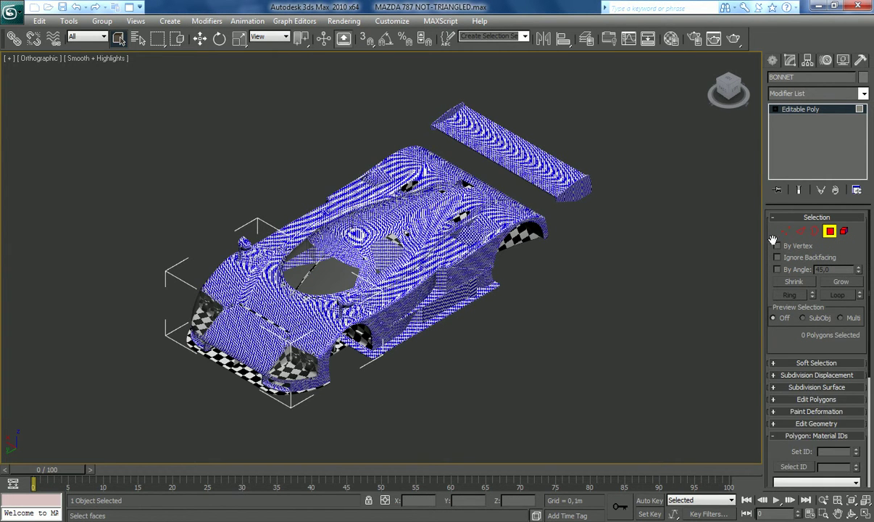
Assign material ID 3 to the monocoque's selected side polygons
click(772, 60)
click(393, 308)
click(789, 59)
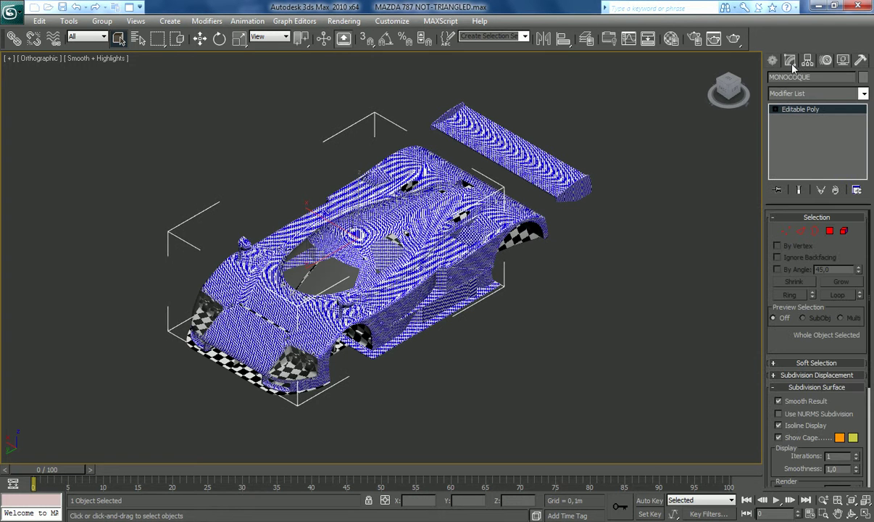
click(829, 231)
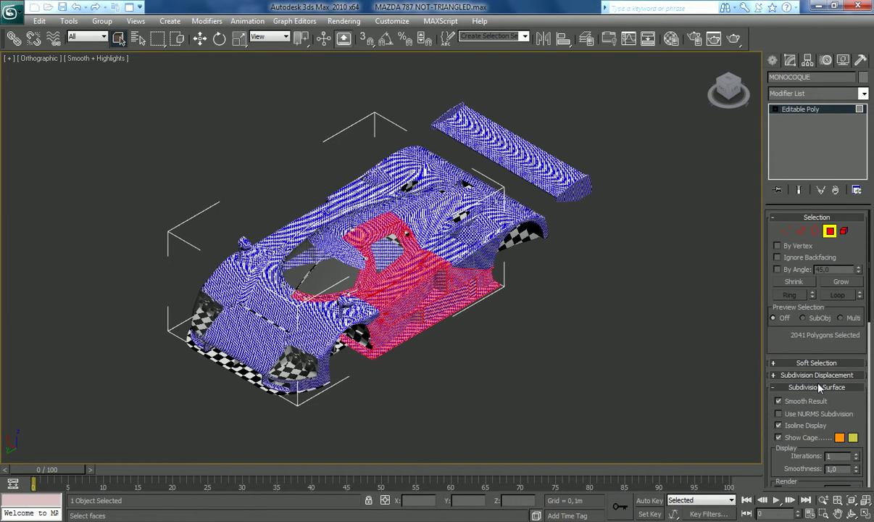
click(817, 386)
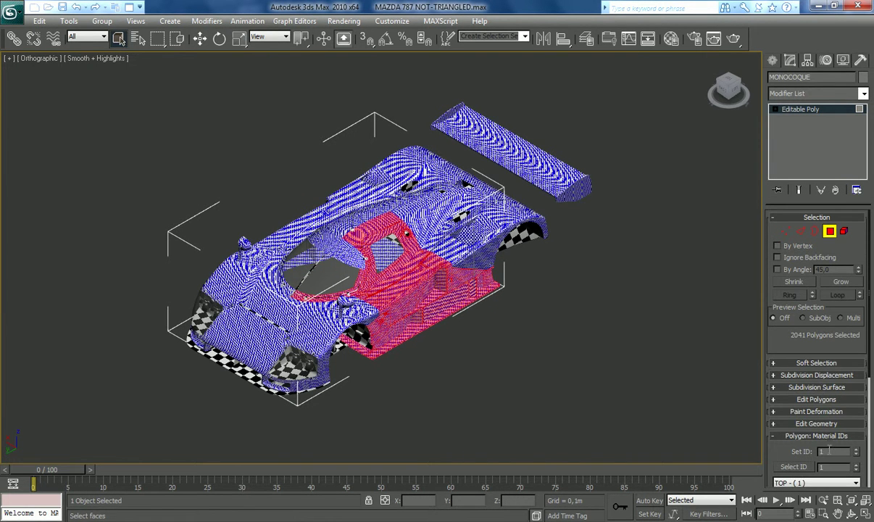
key(Return)
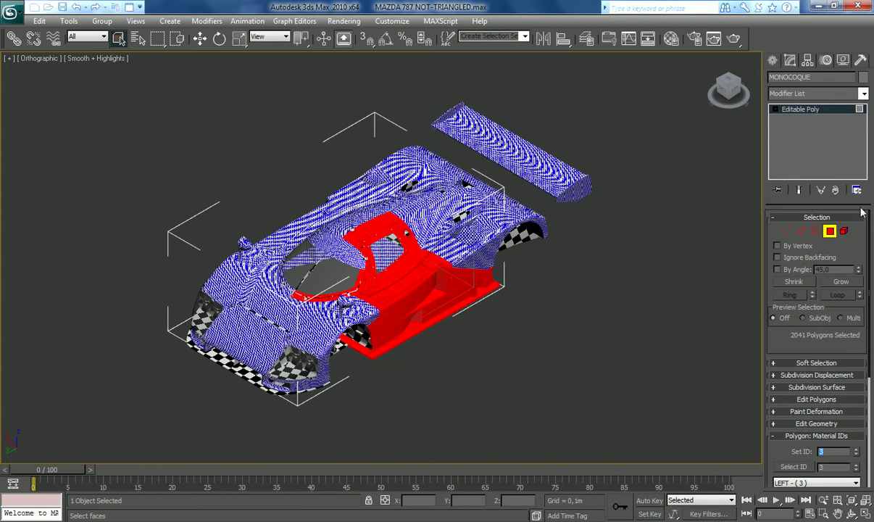
Assign material ID 3 to the engine cover's selected polygons
click(829, 231)
click(461, 250)
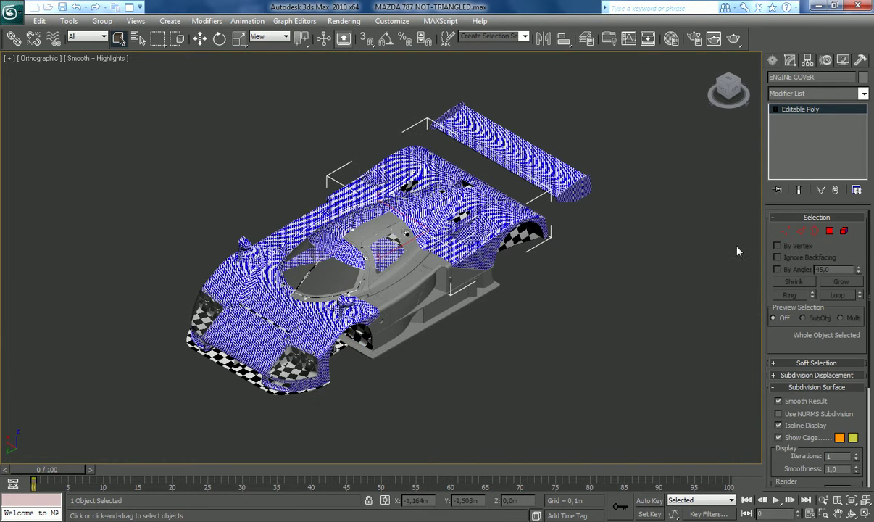
click(830, 231)
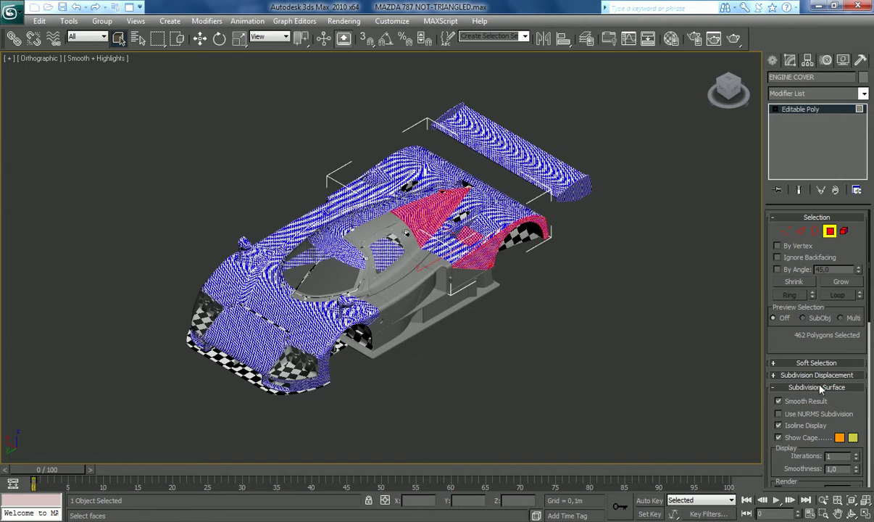
click(820, 387)
key(Return)
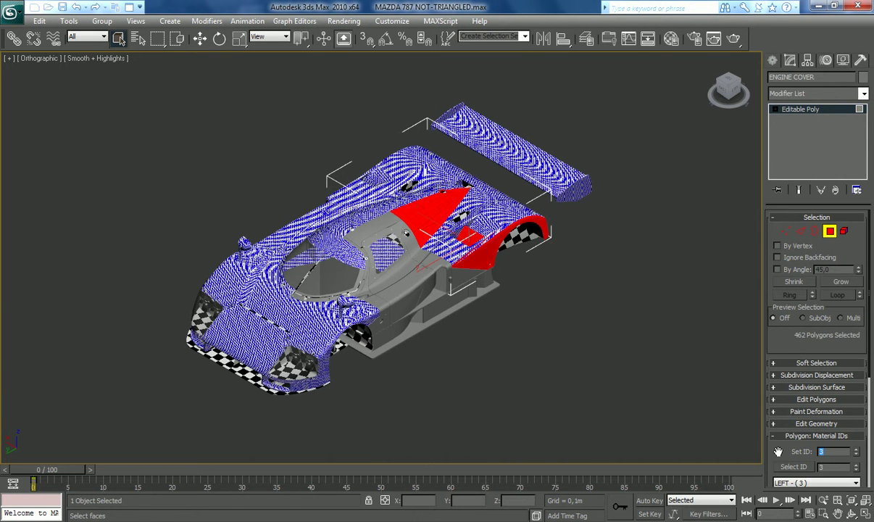
click(773, 61)
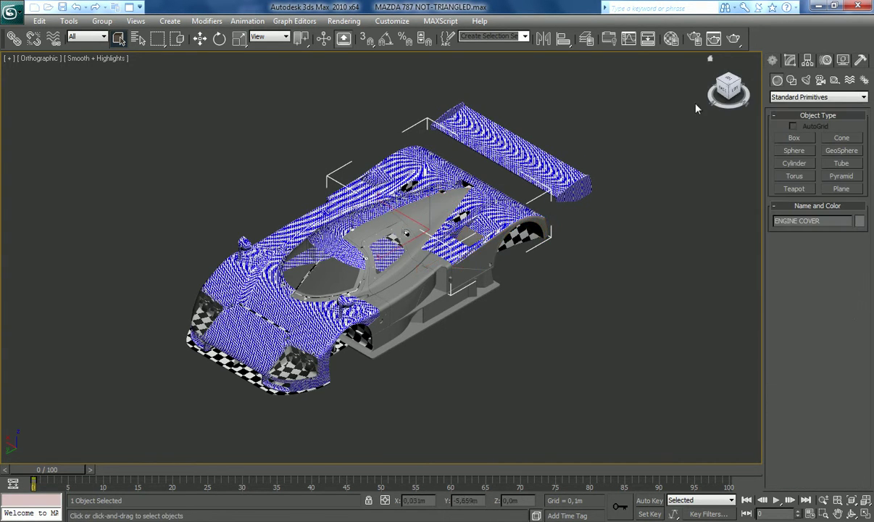
Assign material ID 3 (LEFT) to the selected end-plate polygons of the rear wing and leave polygon editing
click(543, 168)
click(789, 61)
click(830, 232)
click(796, 387)
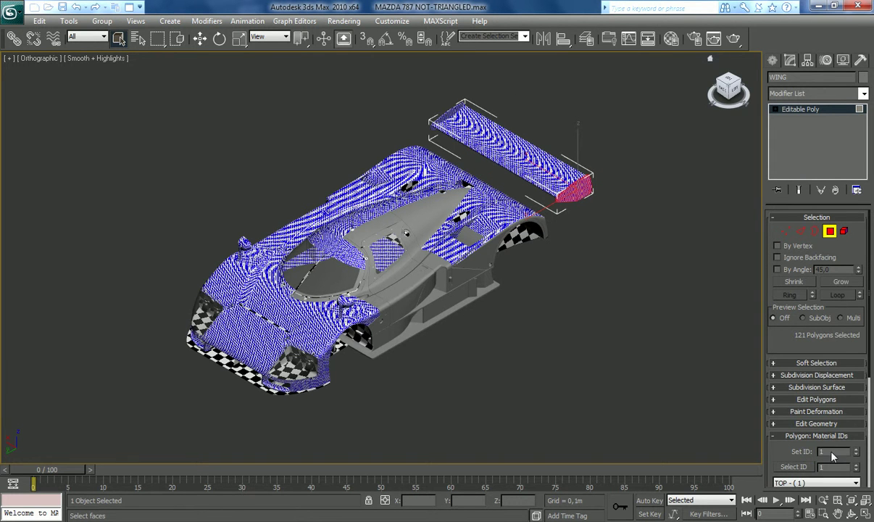
text(3)
key(Return)
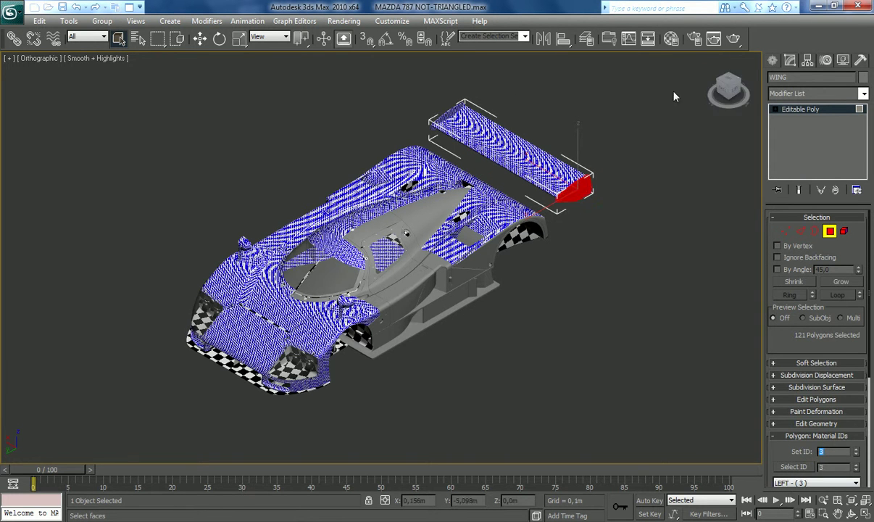
click(715, 79)
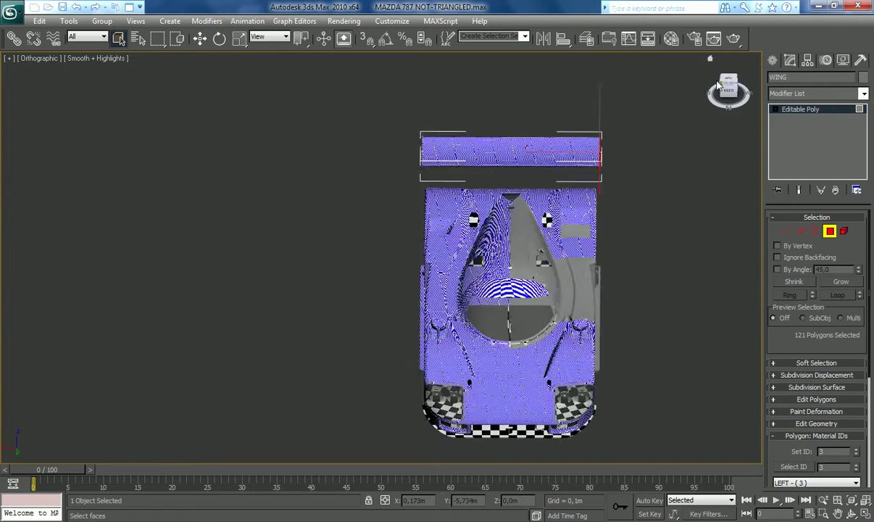
middle_drag(583, 288, 381, 287)
click(830, 232)
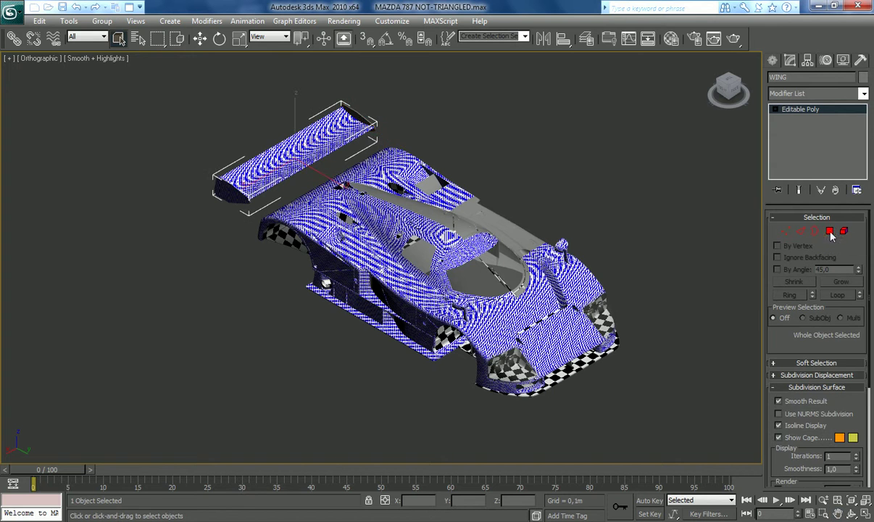
Select all five body parts, apply one shared Unwrap UVW modifier and open its UV editor
click(864, 97)
drag(865, 132, 865, 381)
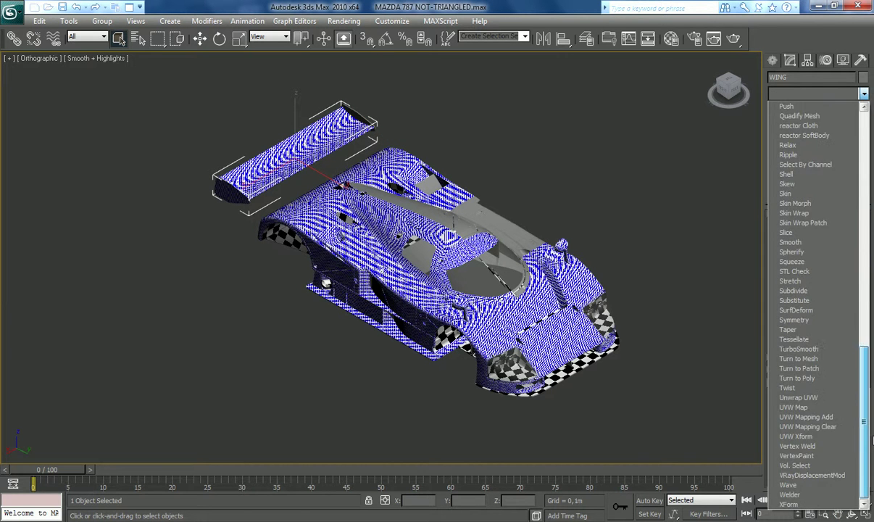
click(583, 214)
drag(615, 136, 181, 412)
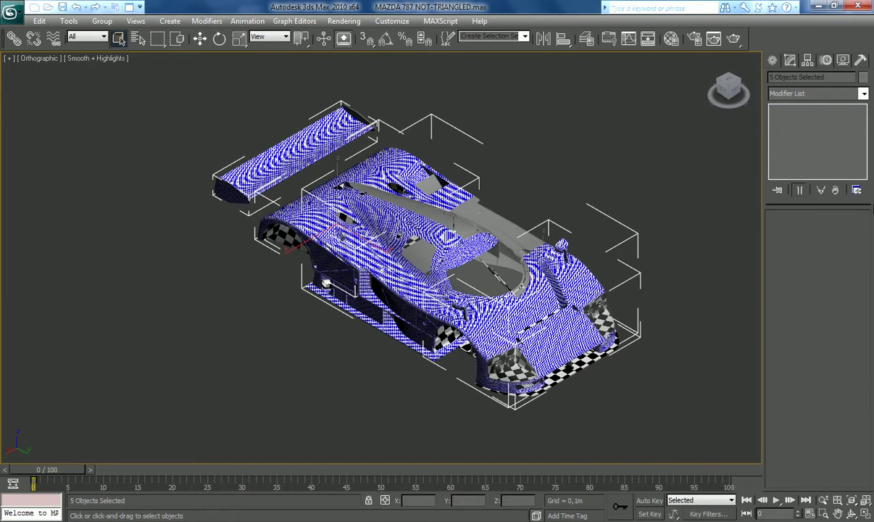
click(863, 94)
scroll(804, 404, down, 15)
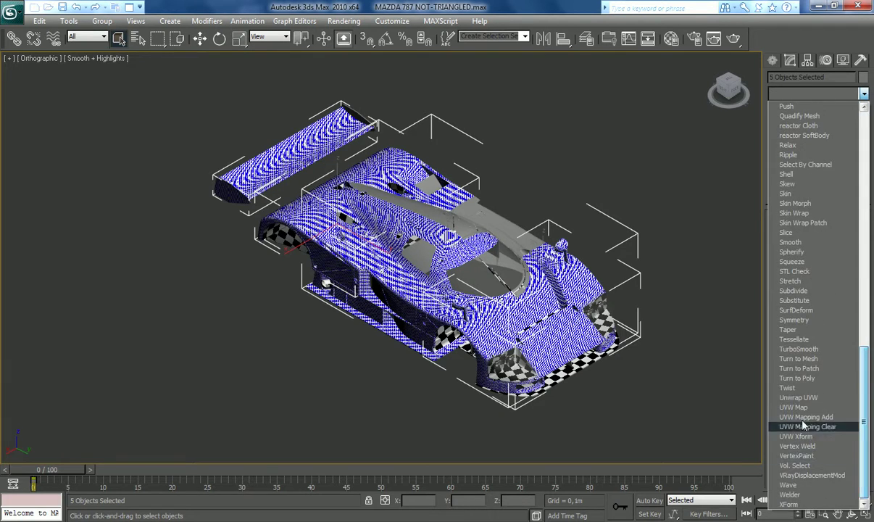
click(797, 397)
click(812, 357)
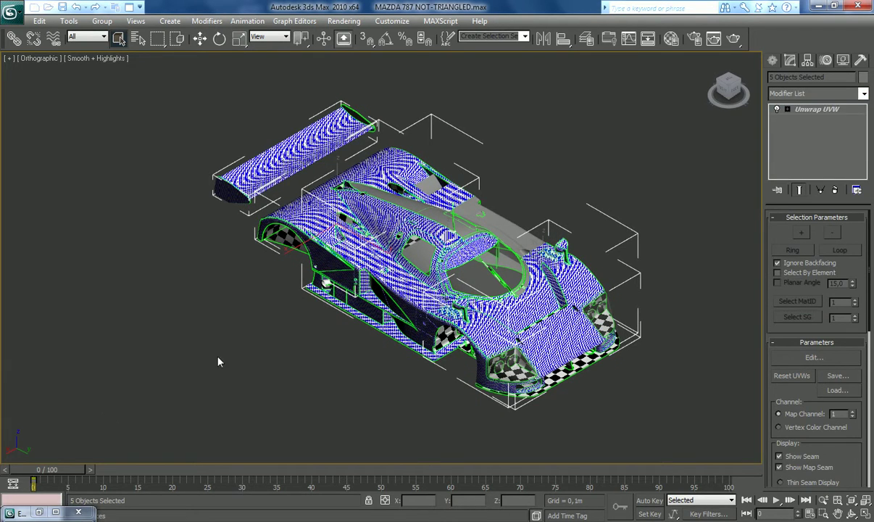
Filter the UVs to material ID 1 and select all faces of the lower UV cluster
scroll(369, 304, down, 10)
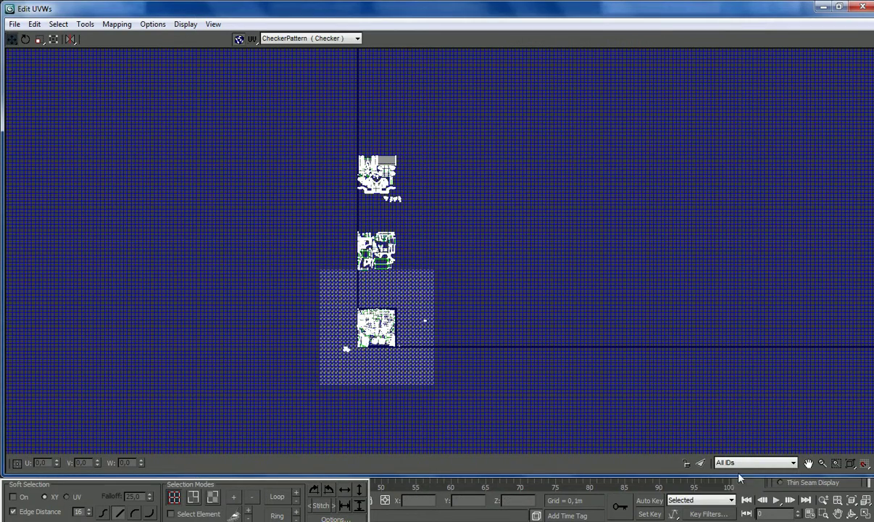
click(750, 462)
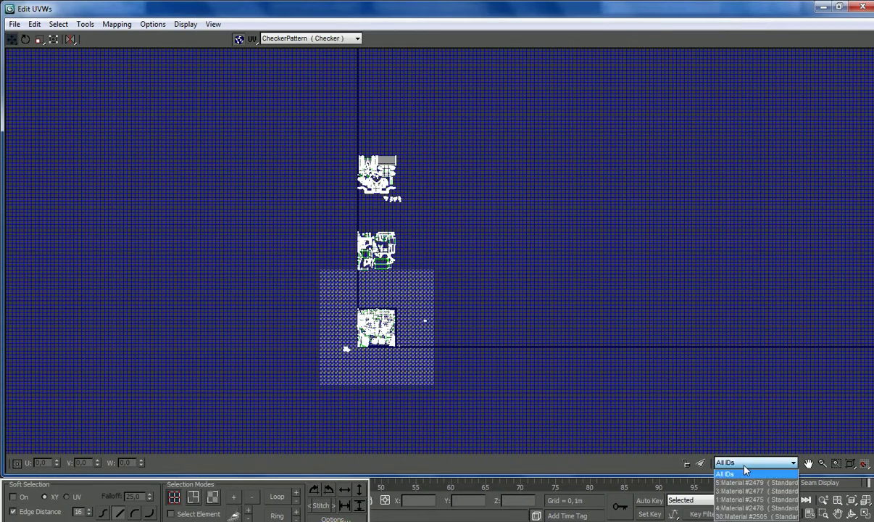
click(734, 504)
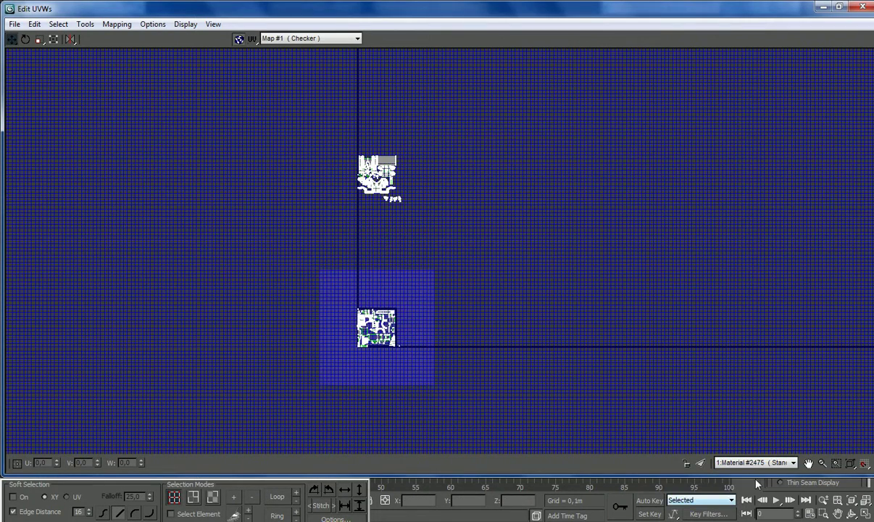
click(213, 498)
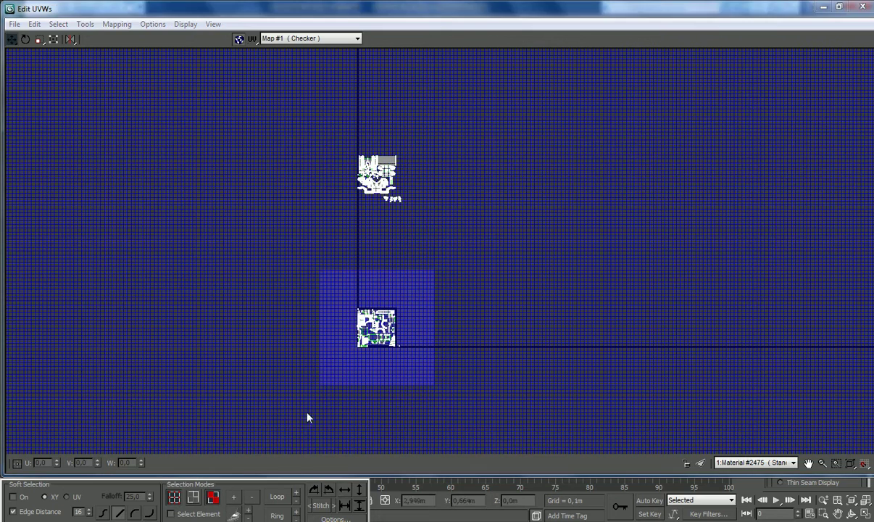
drag(417, 298, 414, 296)
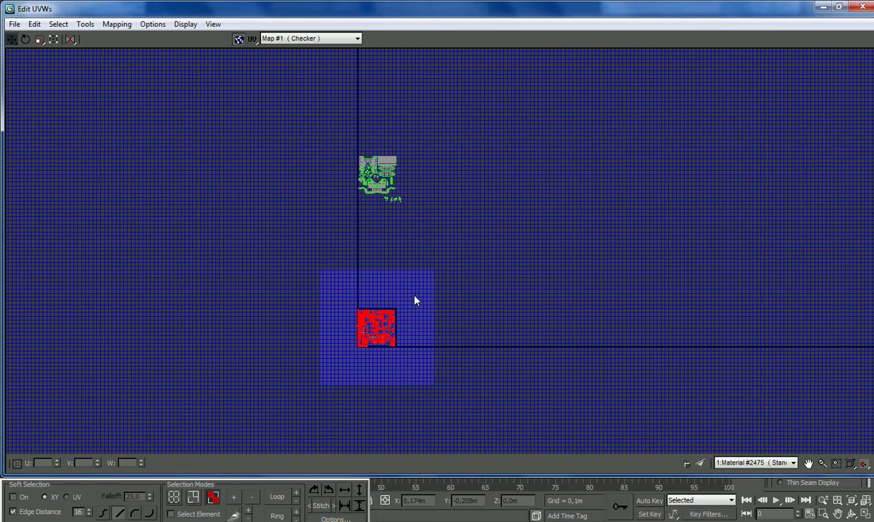
Close the UV editor and collapse the Unwrap UVW modifier on the five body parts
click(865, 7)
right_click(806, 116)
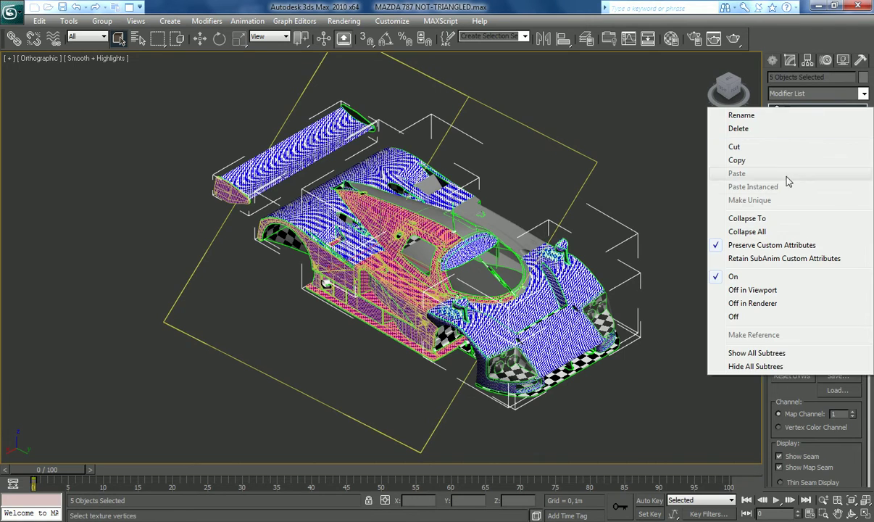
click(724, 217)
Assign material ID 2 (RIGHT) to the selected side polygons of the monocoque
click(396, 281)
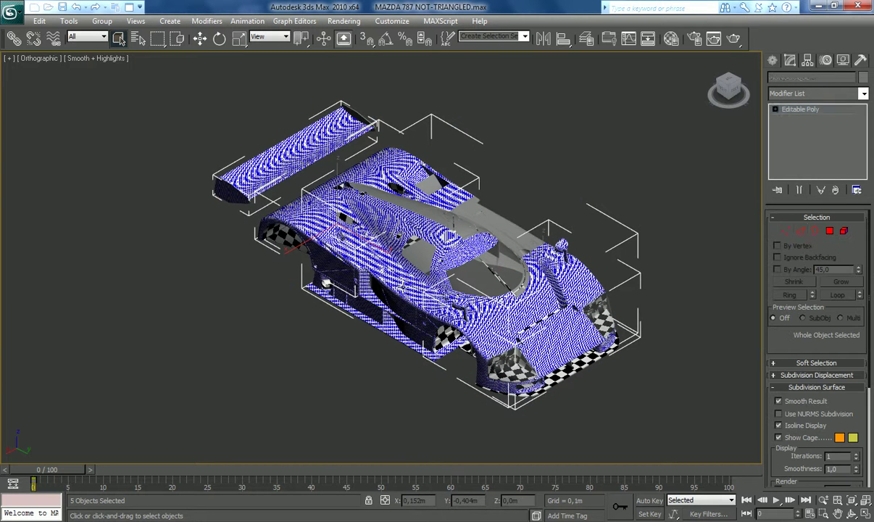
click(830, 234)
click(820, 387)
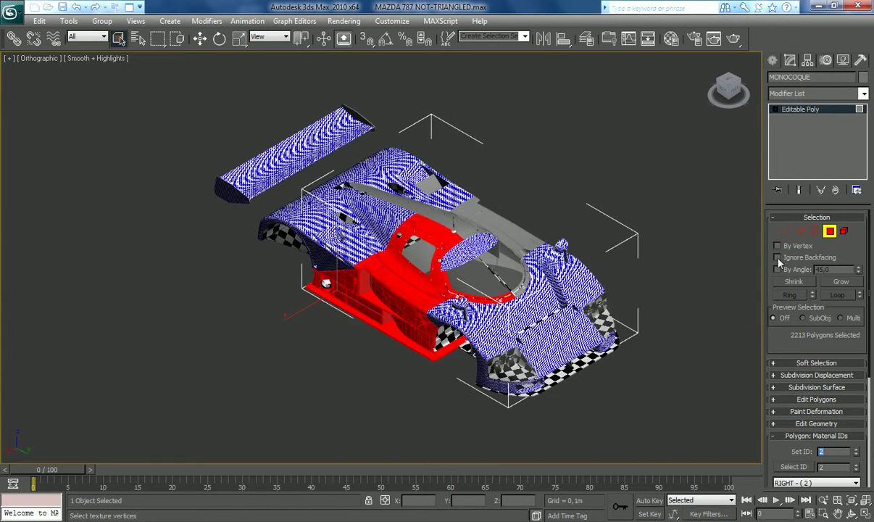
Assign material ID 2 (RIGHT) to the selected side polygons of the engine cover
click(772, 61)
click(324, 237)
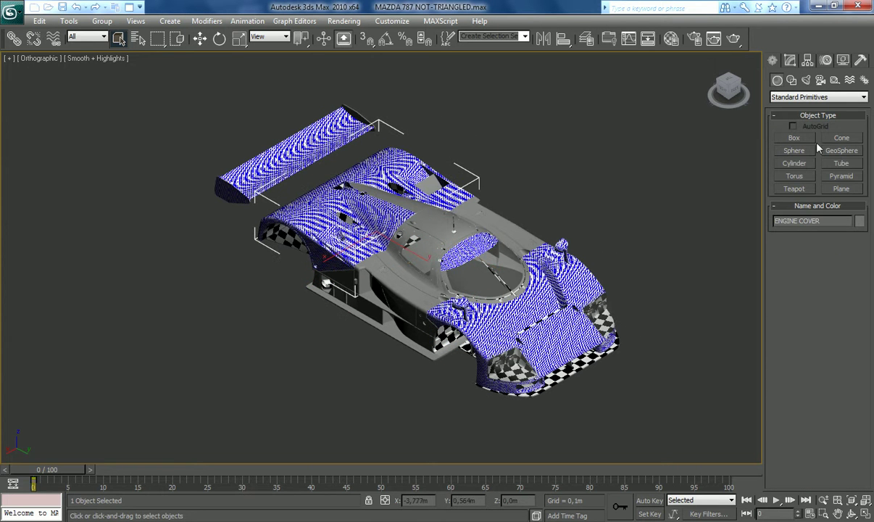
click(789, 60)
click(843, 230)
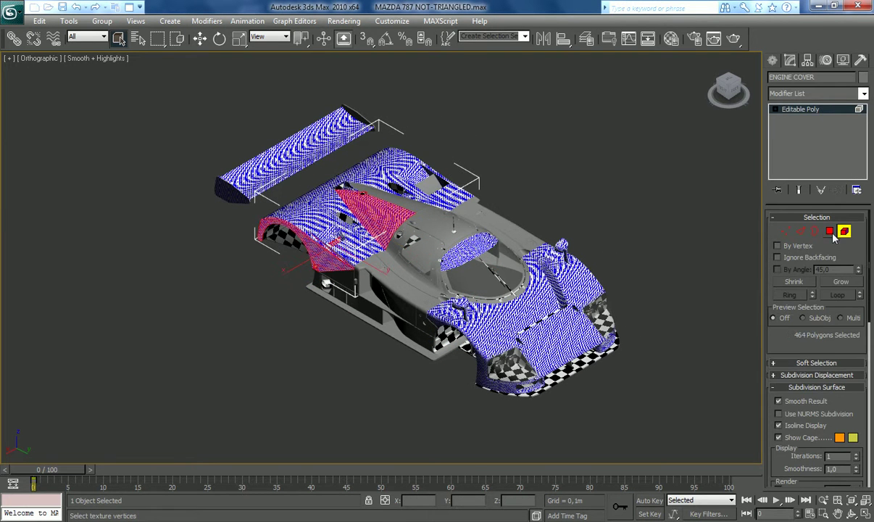
click(816, 387)
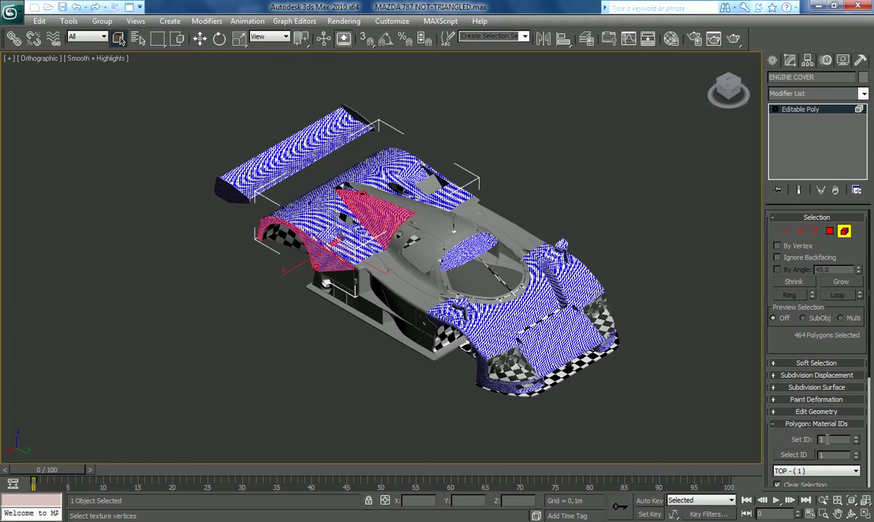
key(Return)
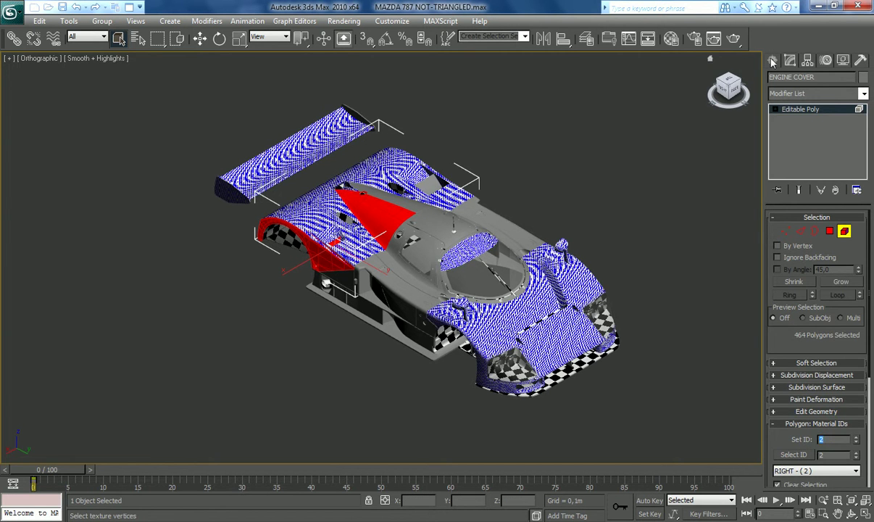
Assign material ID 2 (RIGHT) to the rear wing's selected end-plate polygons and leave polygon editing
click(772, 61)
click(246, 152)
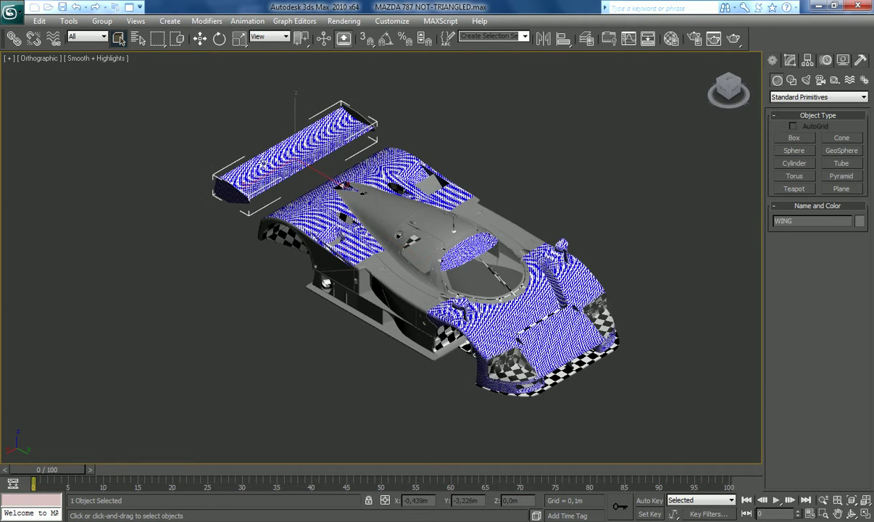
click(790, 60)
click(830, 231)
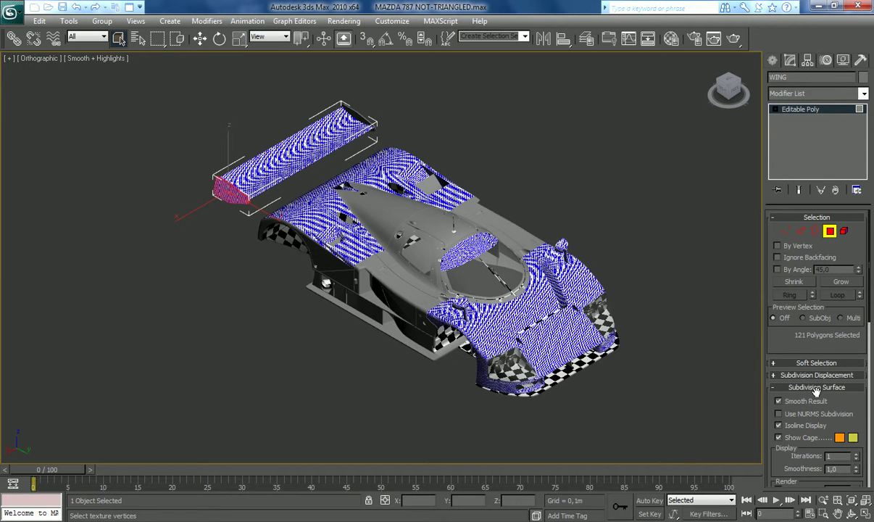
click(812, 387)
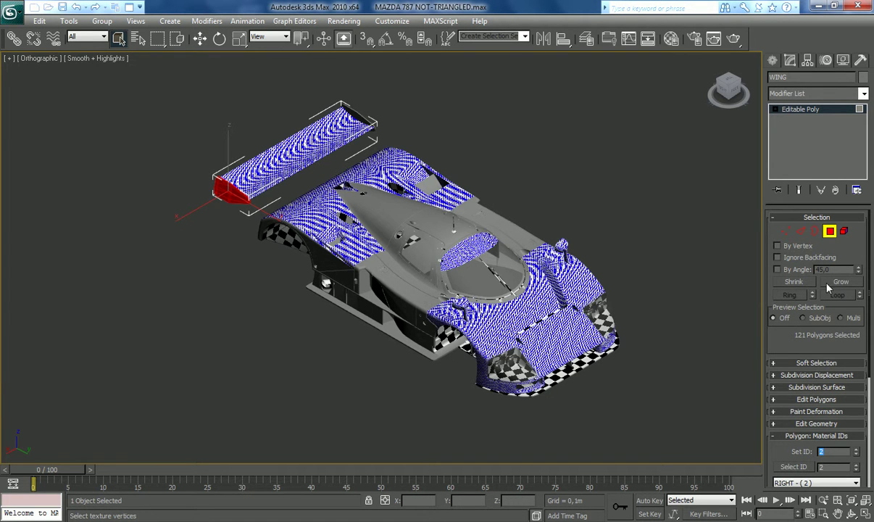
click(829, 230)
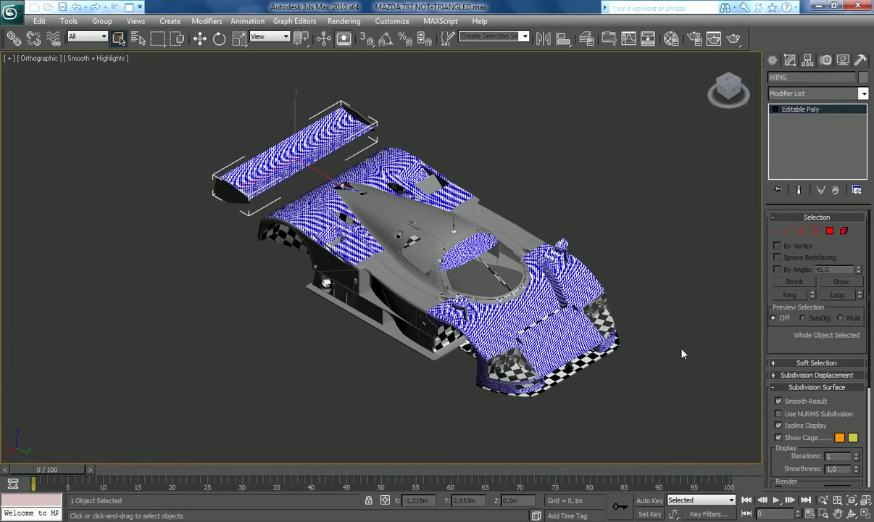
Apply a new shared Unwrap UVW modifier to all five body parts and bring up the UV editor
drag(193, 110, 604, 433)
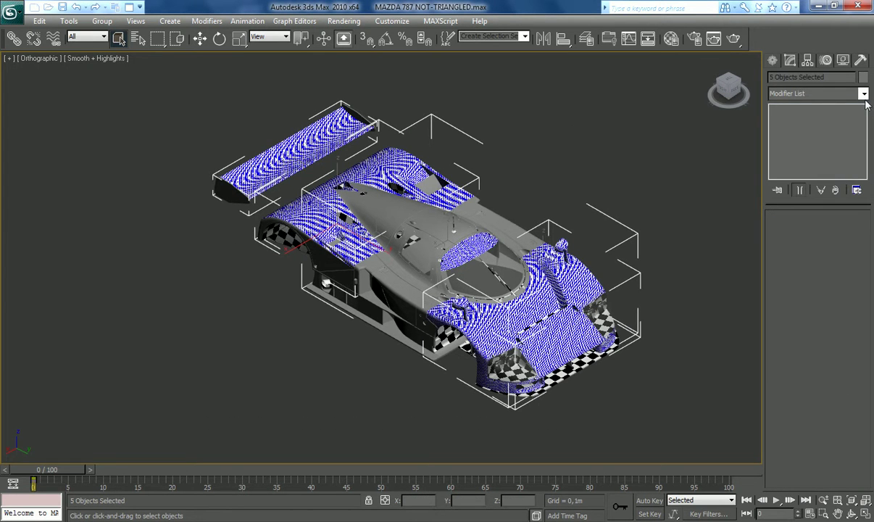
click(863, 94)
scroll(812, 304, down, 15)
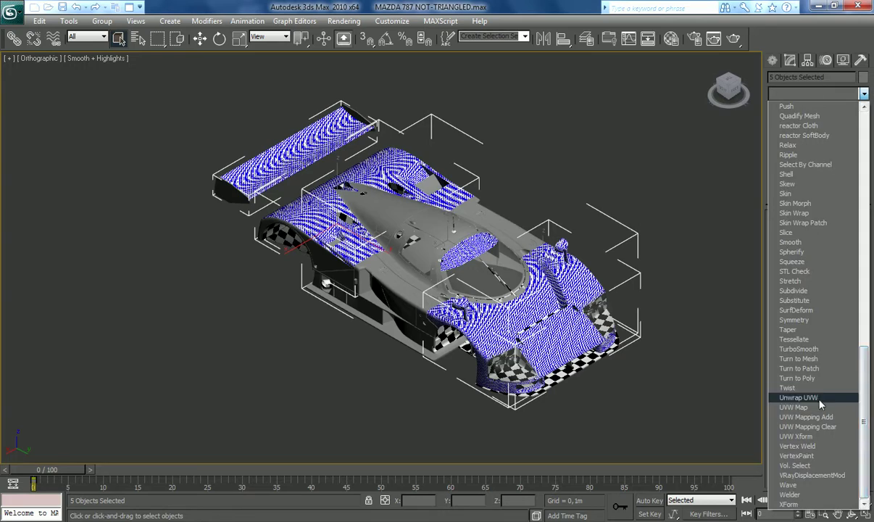
click(821, 403)
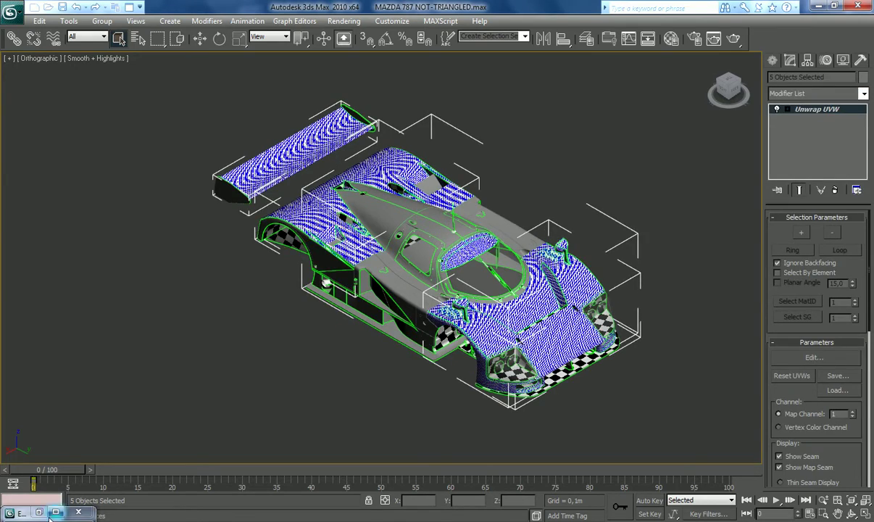
click(56, 512)
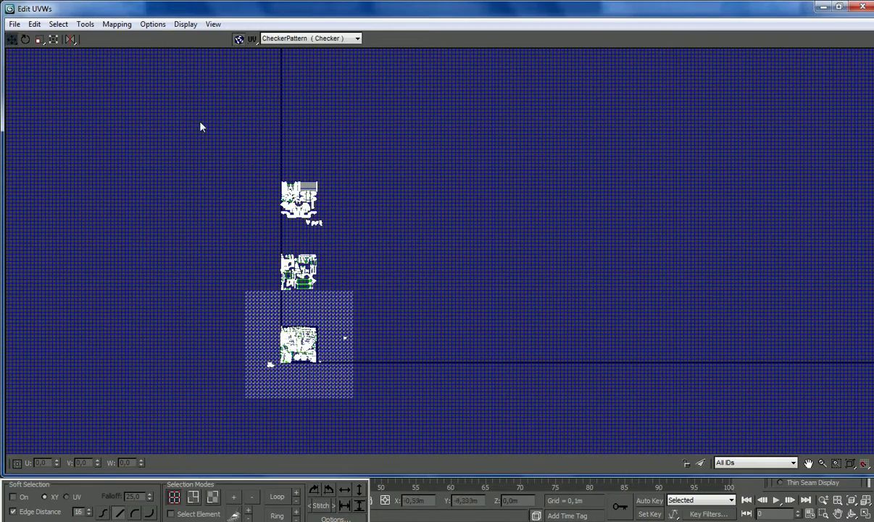
Select the two upper UV clusters and offset them by -2 in V using relative coordinates
drag(200, 125, 353, 313)
click(17, 463)
double_click(89, 464)
text(-)
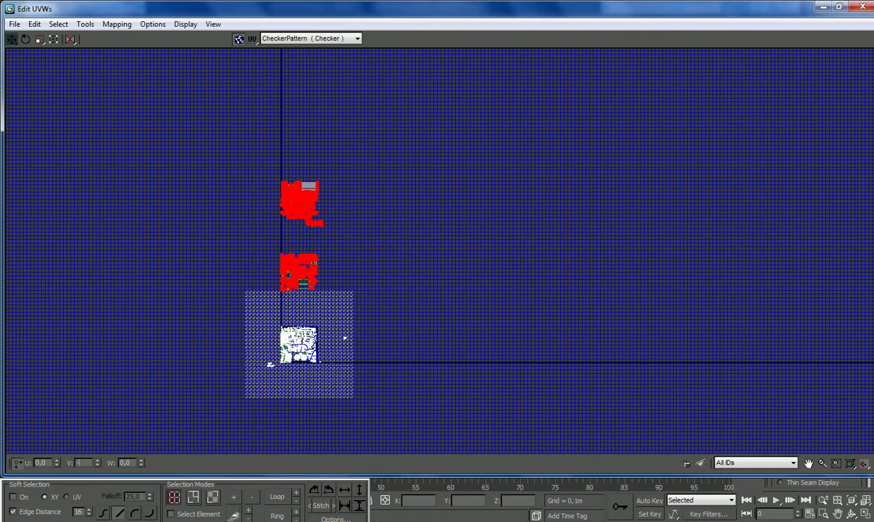
text(2)
key(Return)
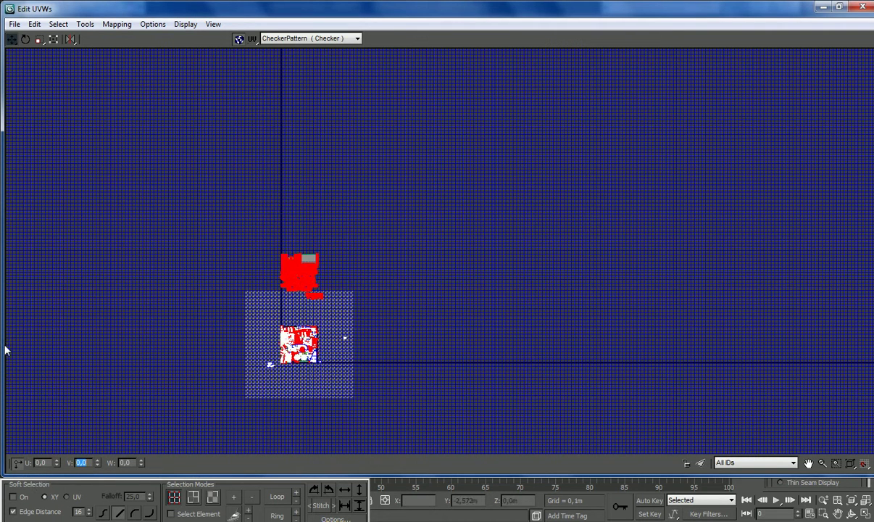
Offset only the remaining upper UV cluster by another -2 in V, then restore absolute coordinates and clear the selection
click(323, 328)
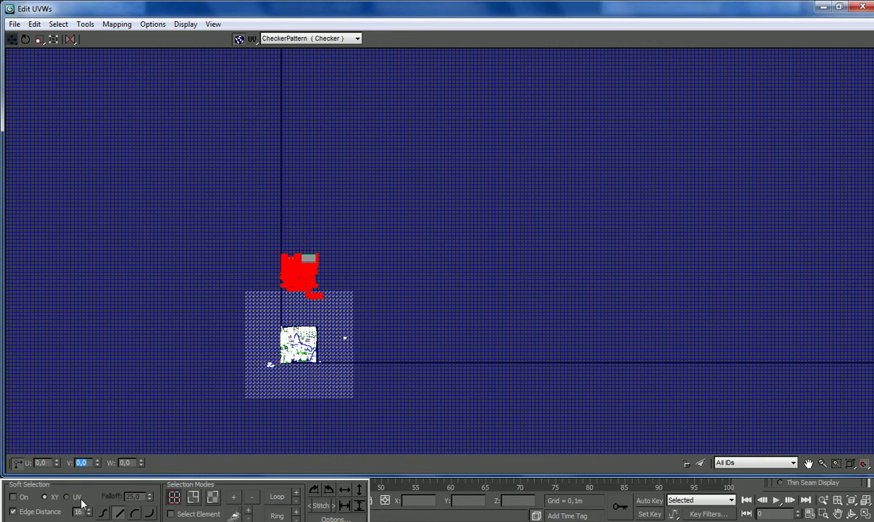
text(-2)
key(Return)
click(19, 465)
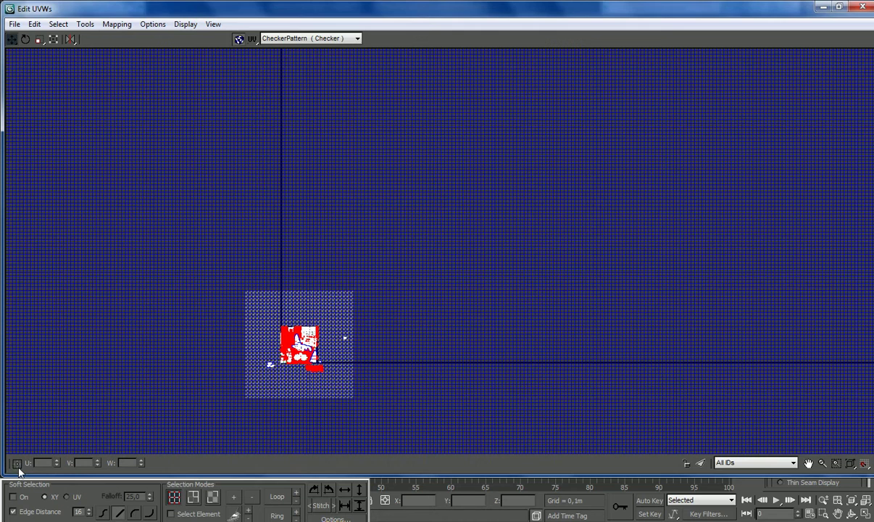
click(370, 409)
Show only the material ID 1 UVs and frame the small pieces lying below the UV tile
click(754, 462)
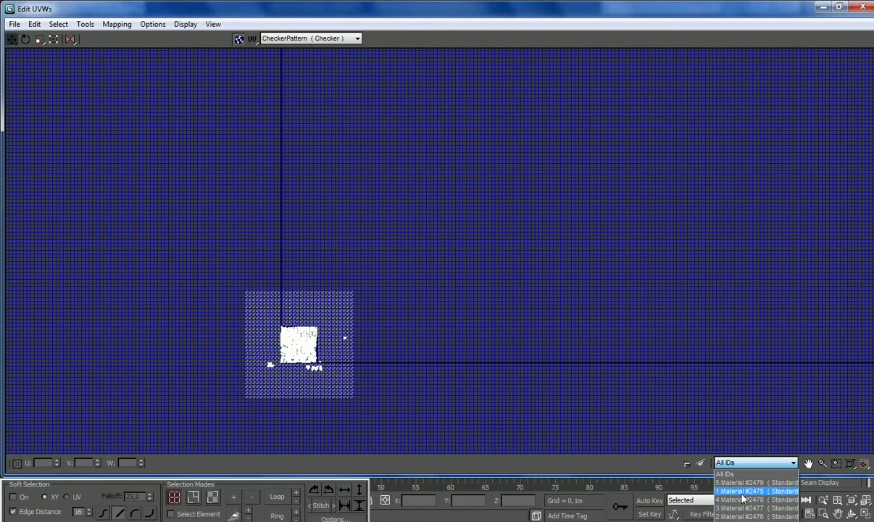
click(741, 492)
click(851, 464)
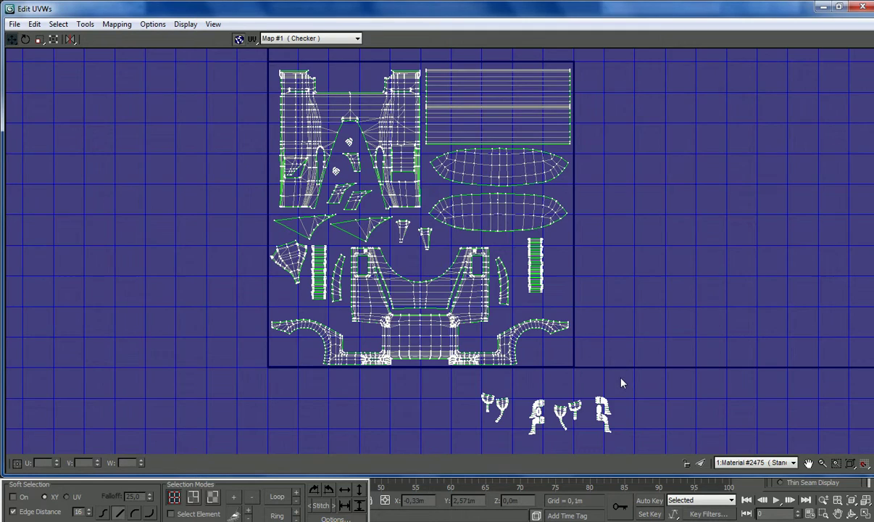
scroll(621, 383, down, 3)
scroll(624, 399, up, 8)
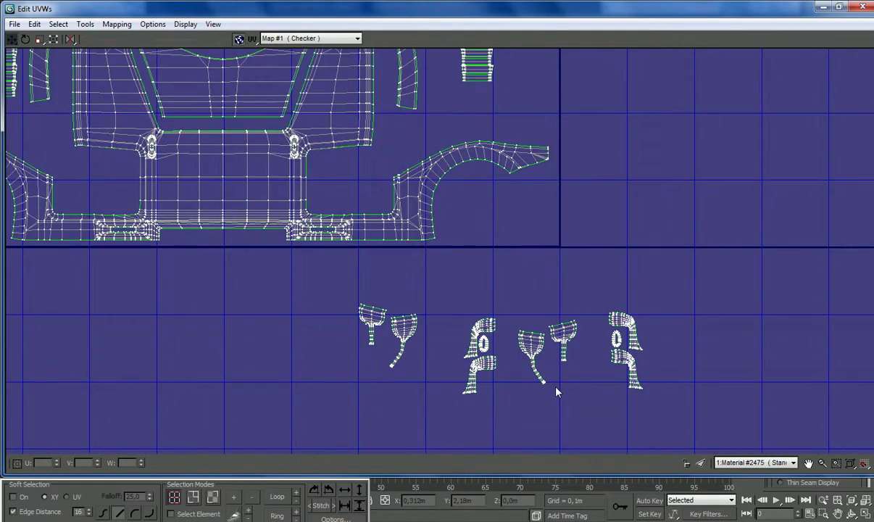
Move the ribbed strip near the UV tile's right border inward, beside the narrow curved piece
scroll(556, 391, down, 4)
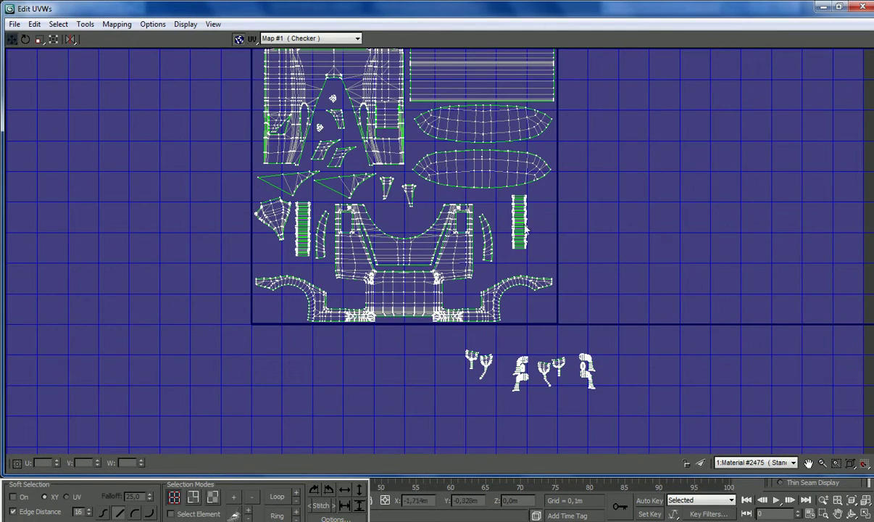
click(515, 250)
drag(515, 250, 499, 259)
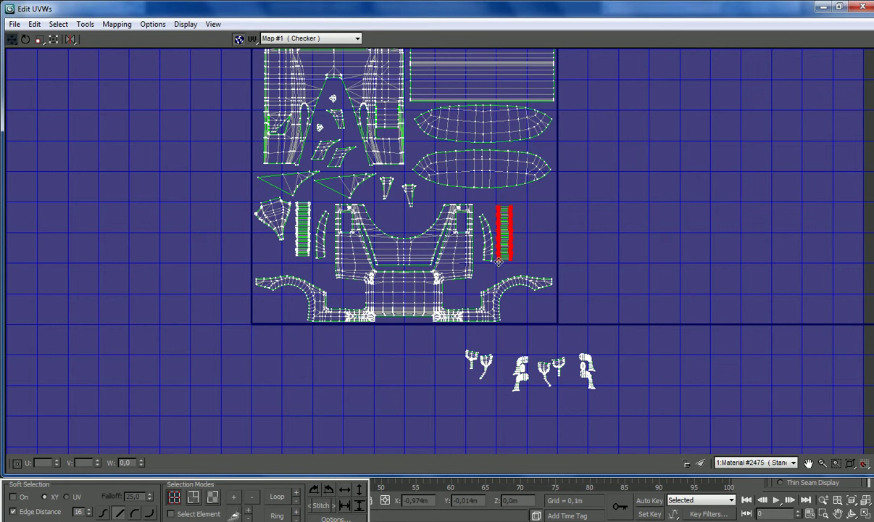
Select all the small pieces below the UV tile, scale them up, and move them into the tile's lower half
drag(572, 399, 571, 400)
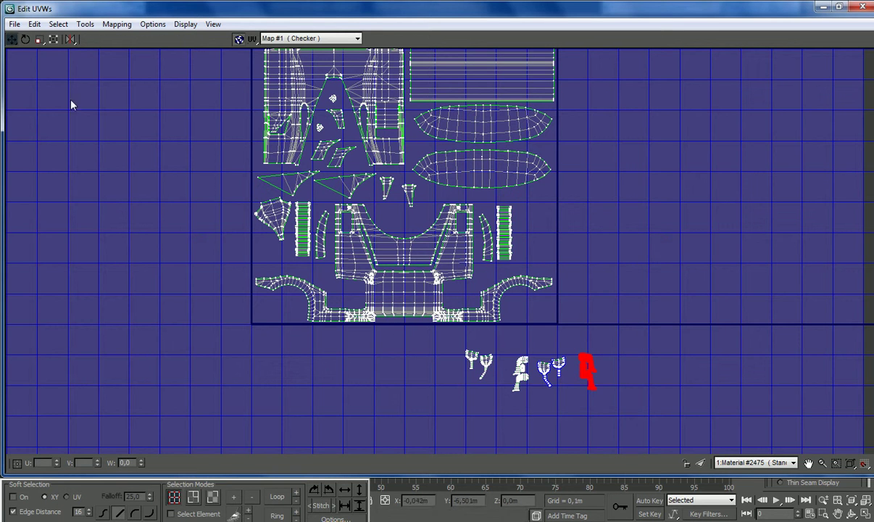
drag(610, 341, 609, 342)
key(r)
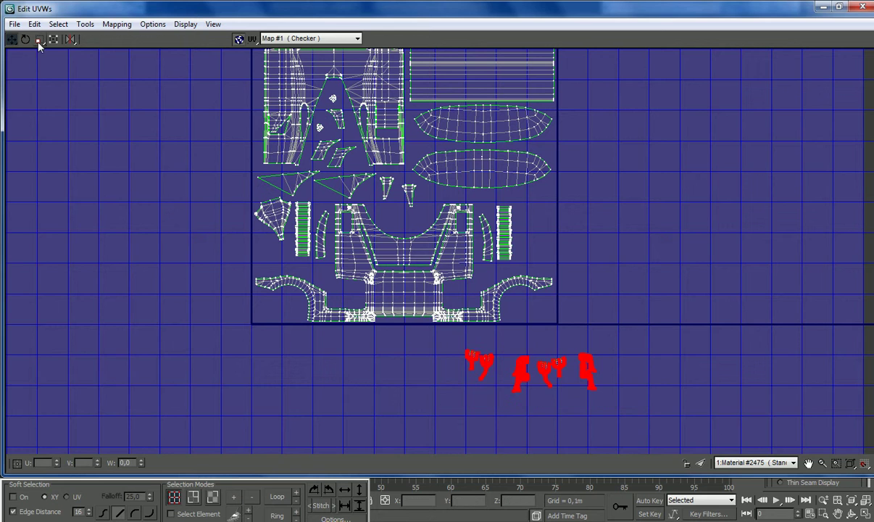
drag(561, 376, 536, 335)
key(w)
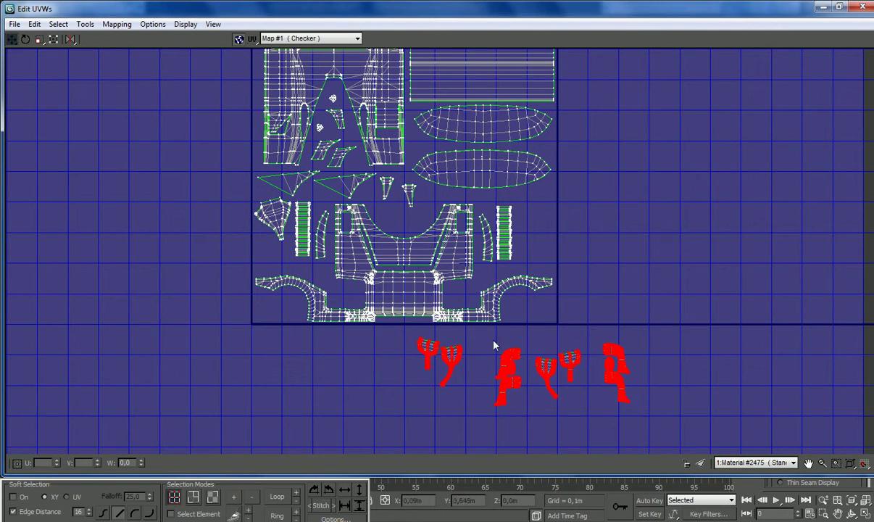
drag(601, 377, 531, 236)
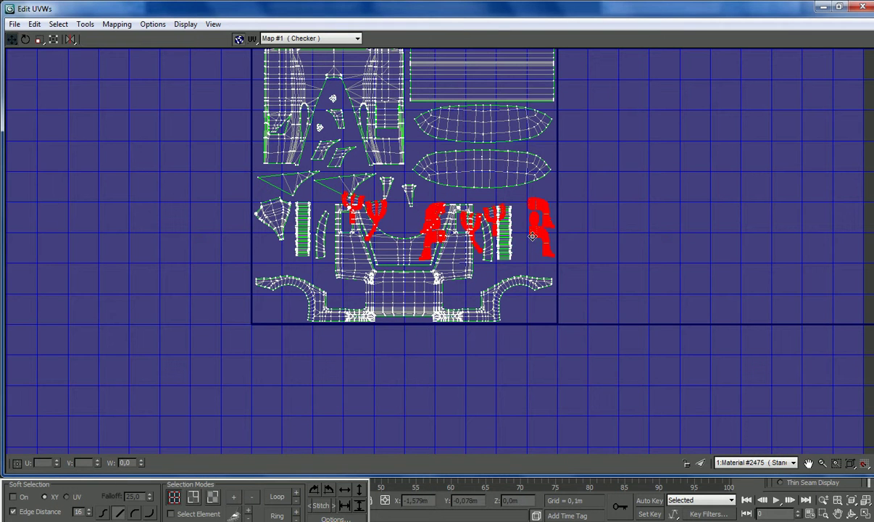
Enable element selection and shift all the enlarged pieces except the rightmost bracket group toward the tile's left border
click(171, 512)
drag(593, 179, 506, 275)
drag(381, 214, 215, 224)
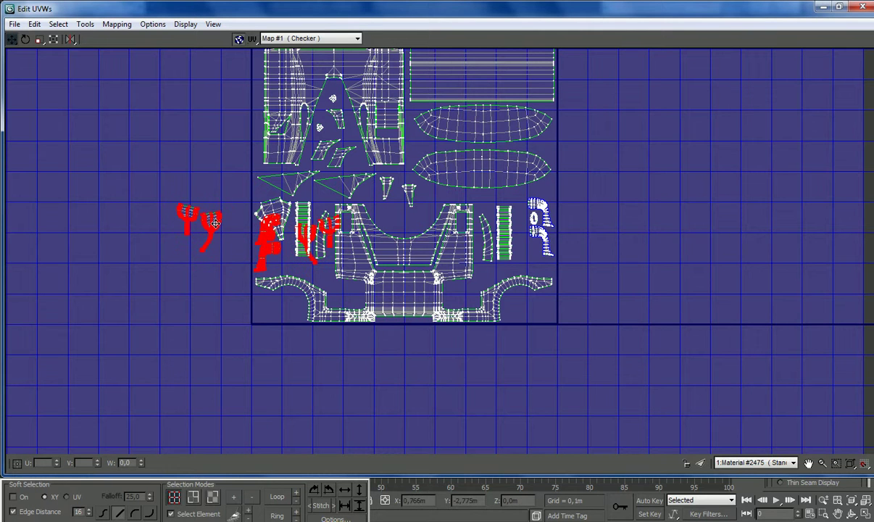
Place the short-stemmed pieces by the right bracket group and under the left wheel arch, setting the curved-stem pieces below the tile
scroll(304, 251, up, 2)
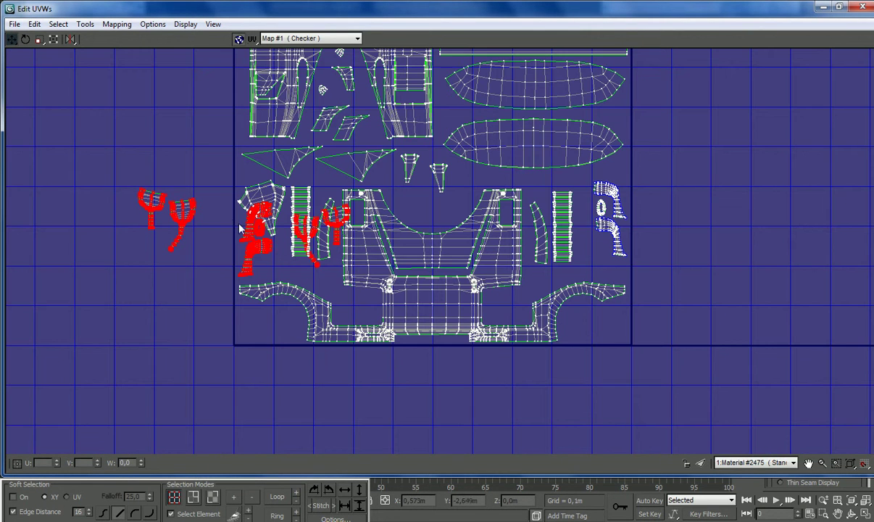
alt+drag(281, 269, 281, 269)
drag(191, 210, 453, 245)
alt+drag(591, 268, 589, 269)
drag(417, 245, 283, 324)
alt+drag(297, 367, 304, 350)
drag(323, 382, 277, 294)
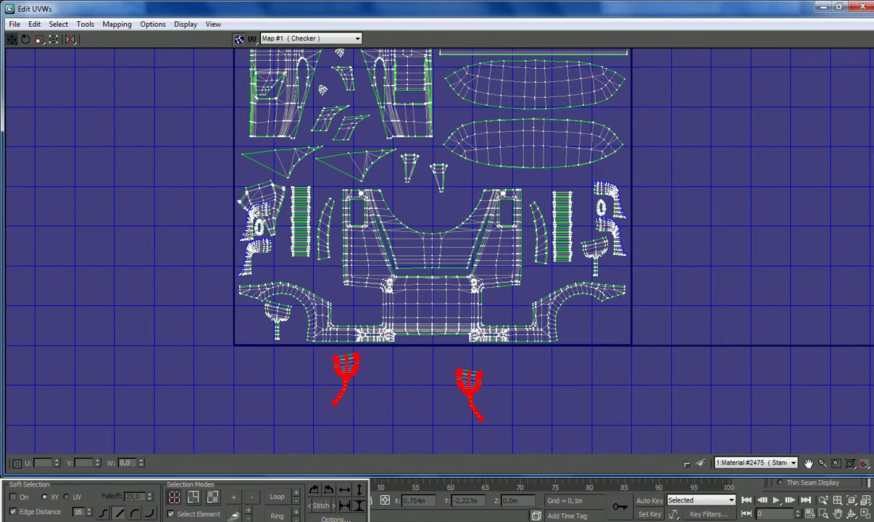
Move the fan-shaped and small wedge pieces above the central body section, and fit both curved-stem pieces into gaps on the tile's left half
drag(241, 208, 460, 175)
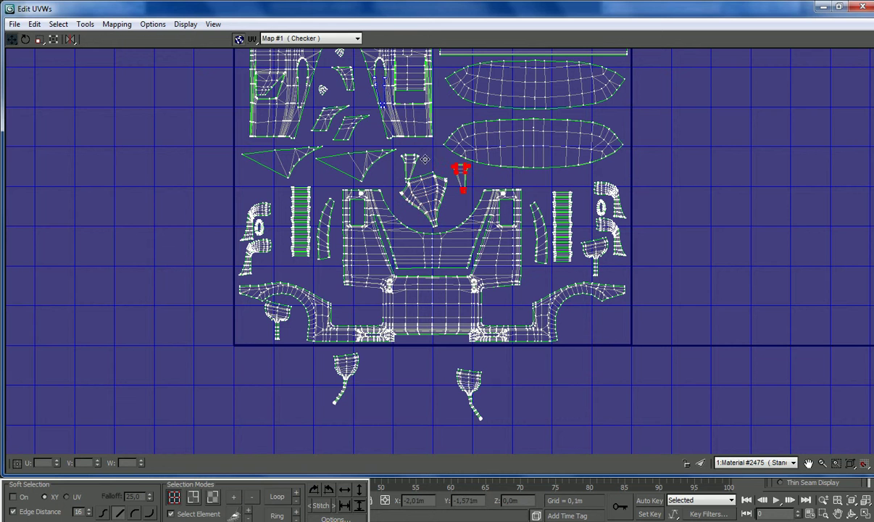
scroll(417, 157, down, 3)
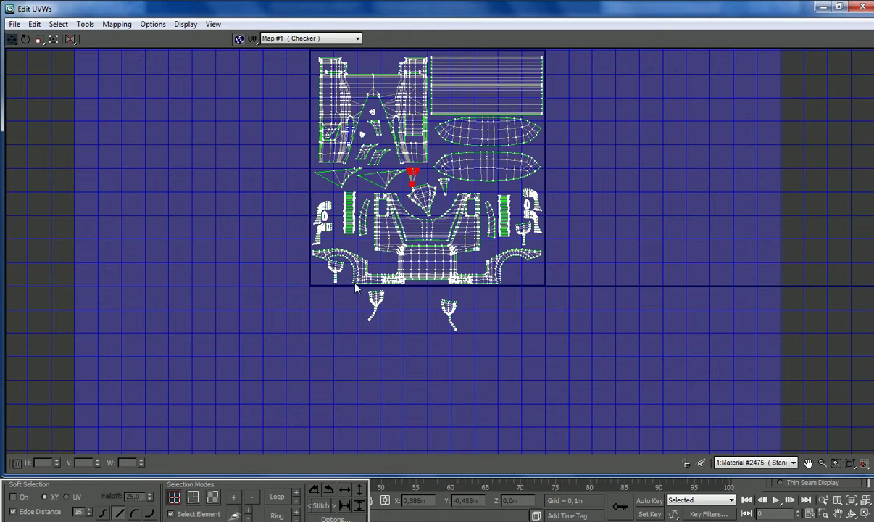
drag(374, 295, 317, 196)
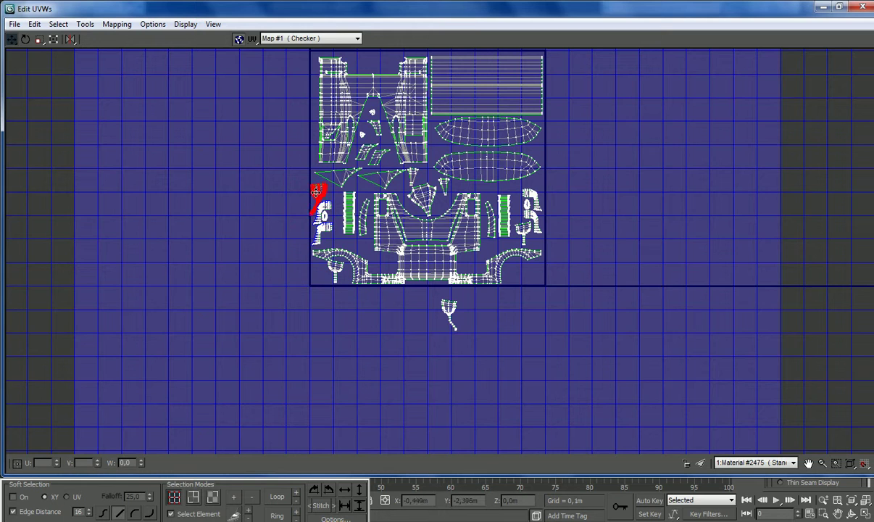
scroll(317, 193, up, 4)
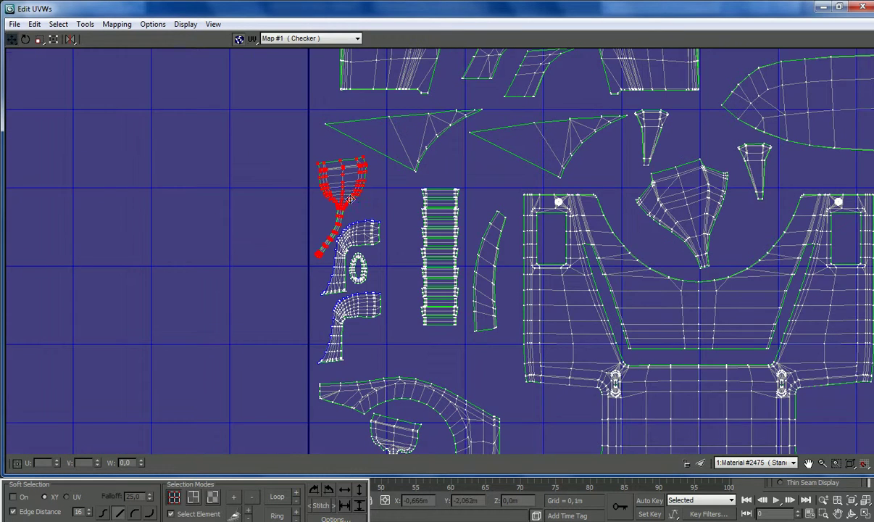
scroll(353, 196, down, 3)
drag(513, 368, 445, 295)
scroll(436, 307, up, 4)
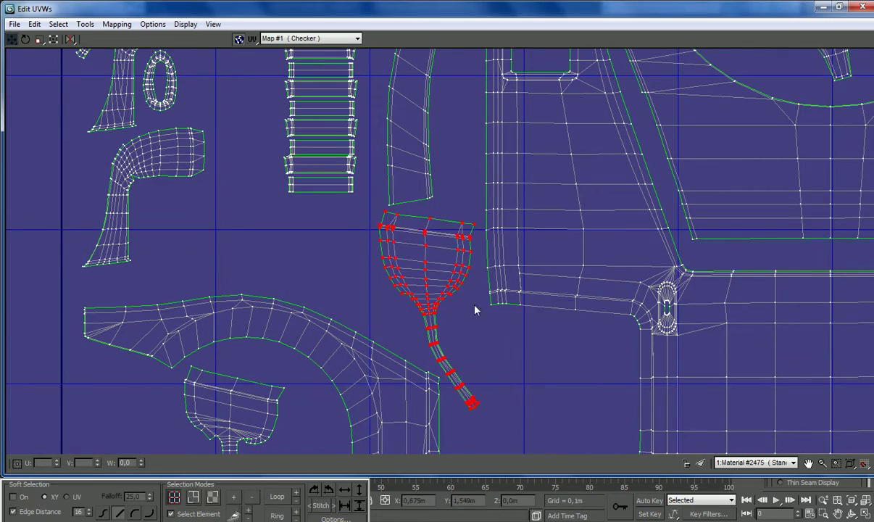
Leave the UV editor, collapse the body parts' stack to the Unwrap UVW modifier, and deselect everything
scroll(485, 338, down, 8)
click(838, 6)
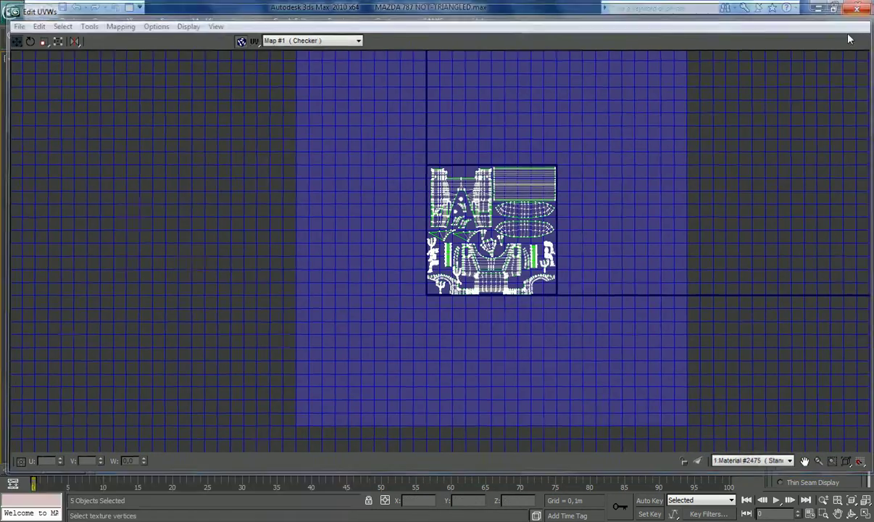
right_click(819, 109)
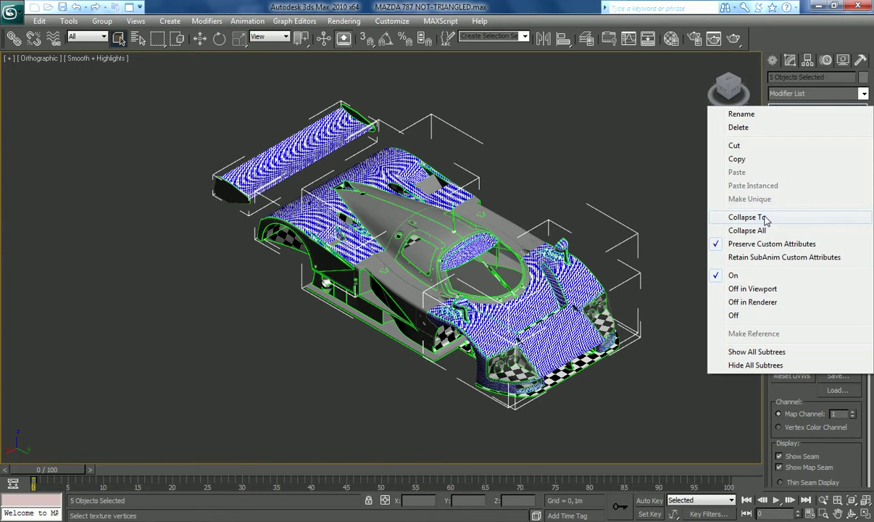
click(717, 214)
click(668, 244)
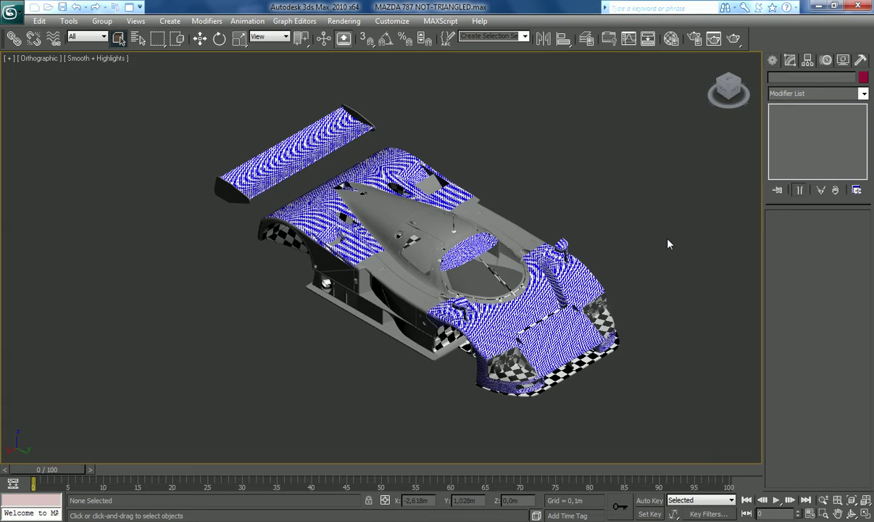
Set the TOP sub-material's diffuse checker tiling to 10 in both U and V, and close the Material Editor
key(m)
click(583, 325)
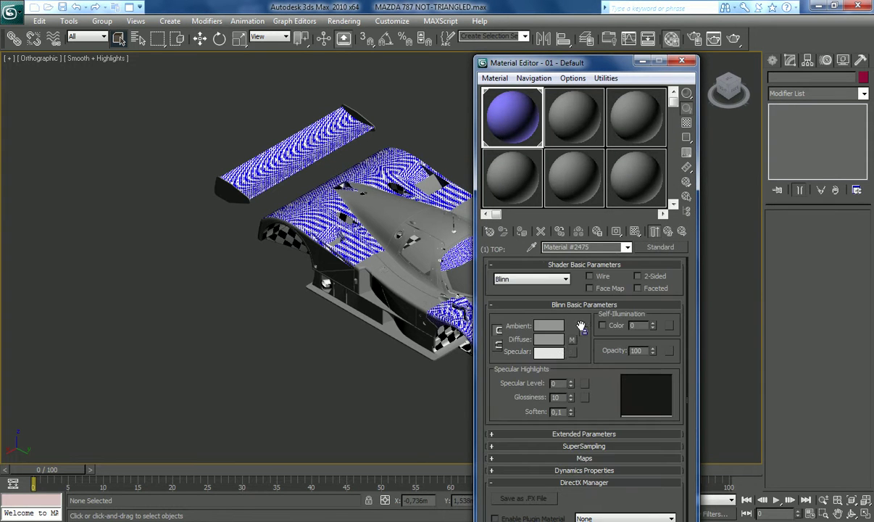
click(571, 345)
text(1)
key(Tab)
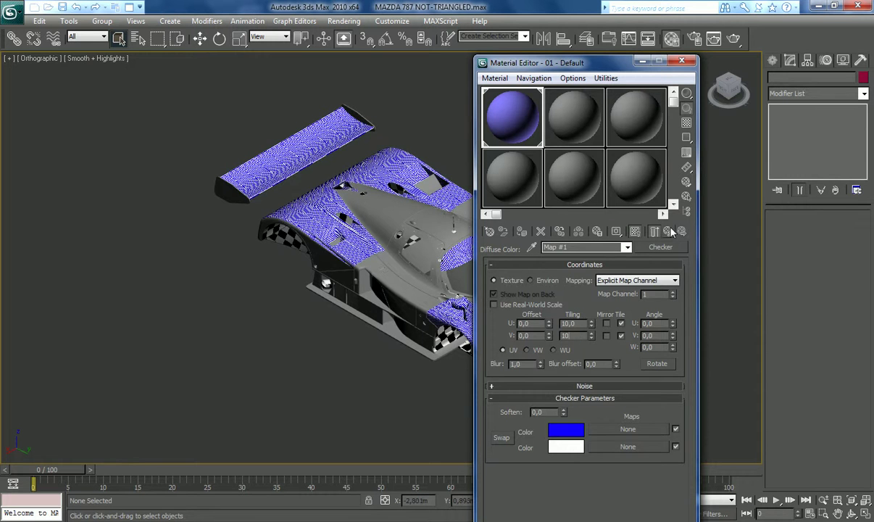
text(10)
click(670, 230)
click(669, 230)
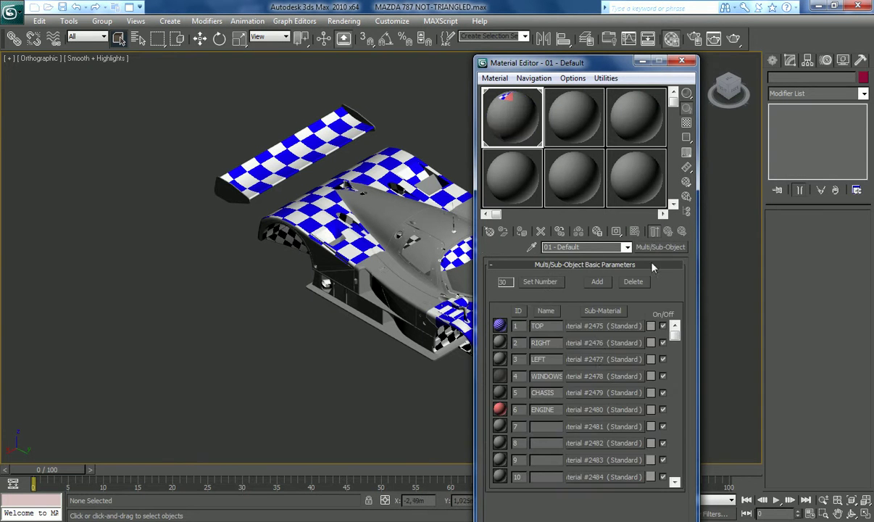
click(587, 344)
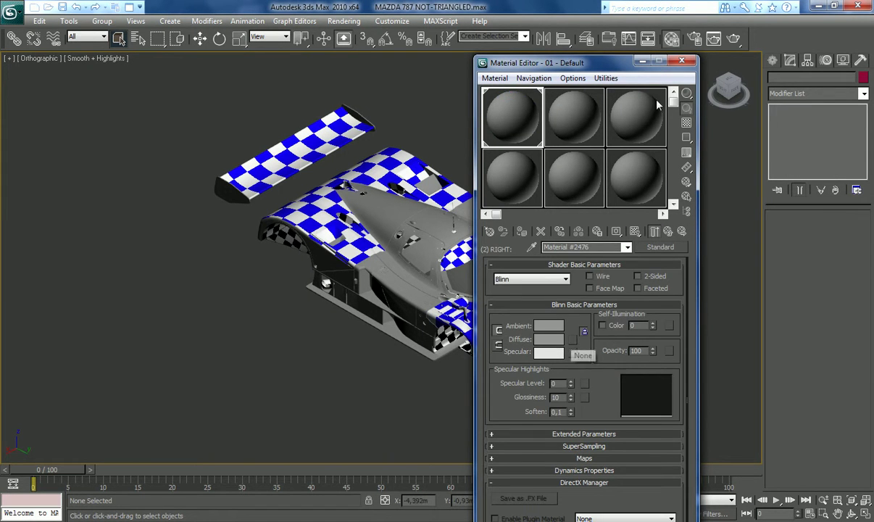
click(681, 61)
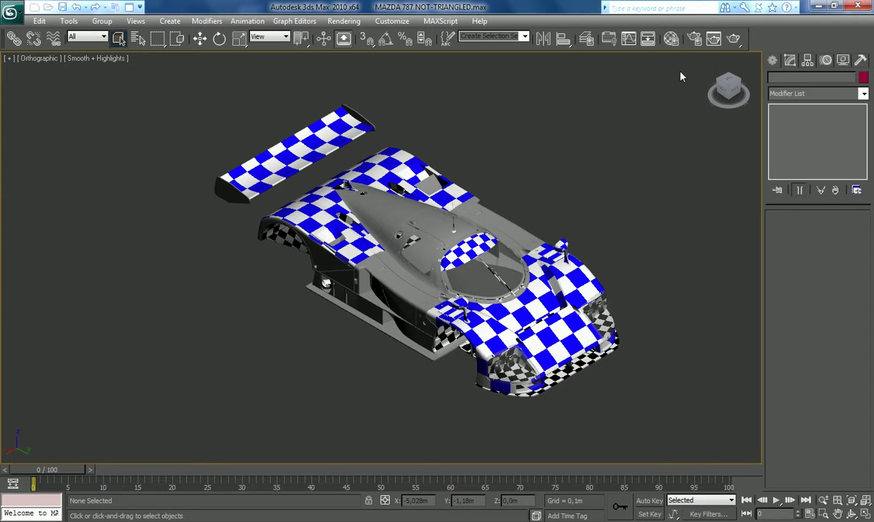
Switch to the web browser, show image results for "checker map", and open the full-size numbered checkeredmap.jpg
click(187, 518)
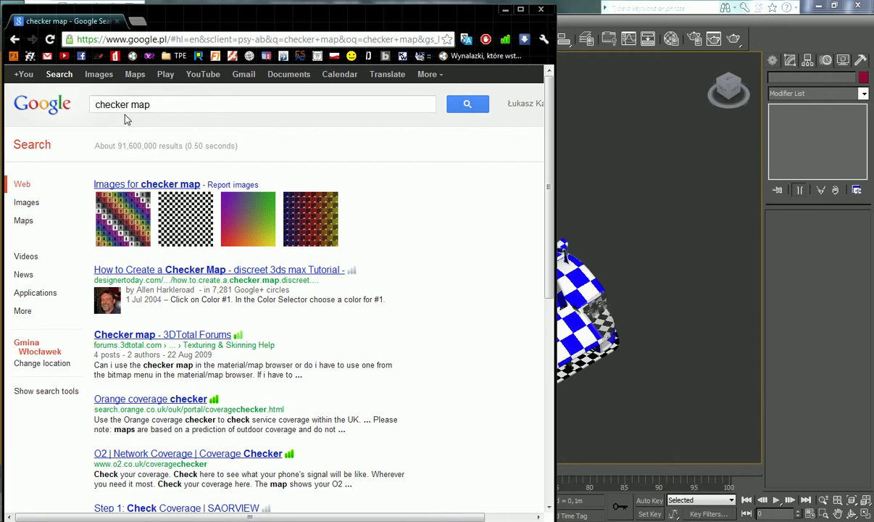
click(95, 75)
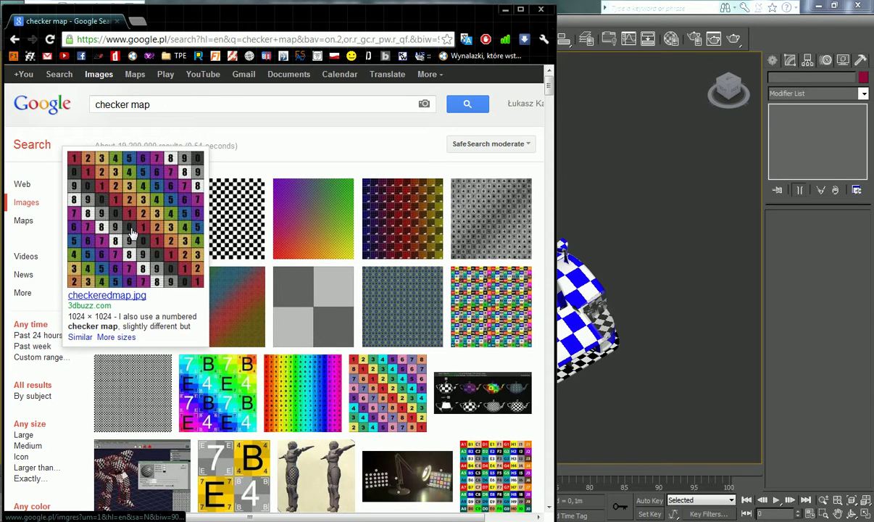
click(133, 232)
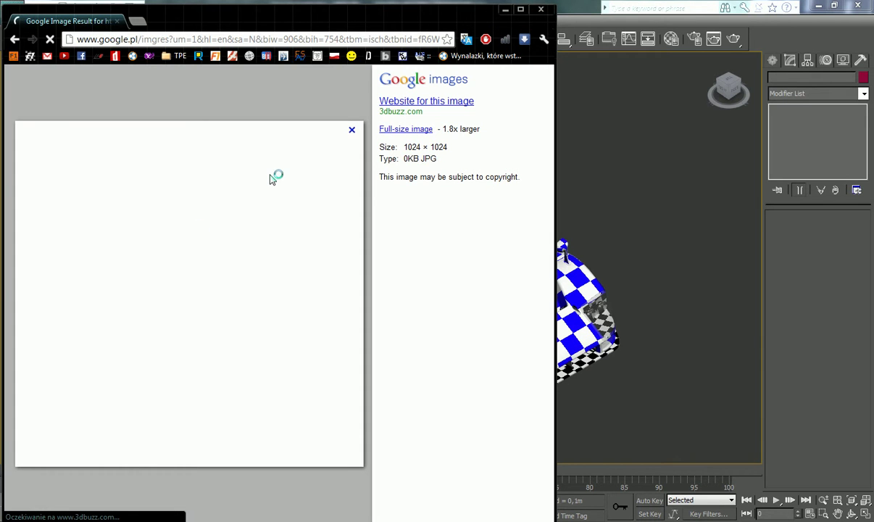
click(395, 134)
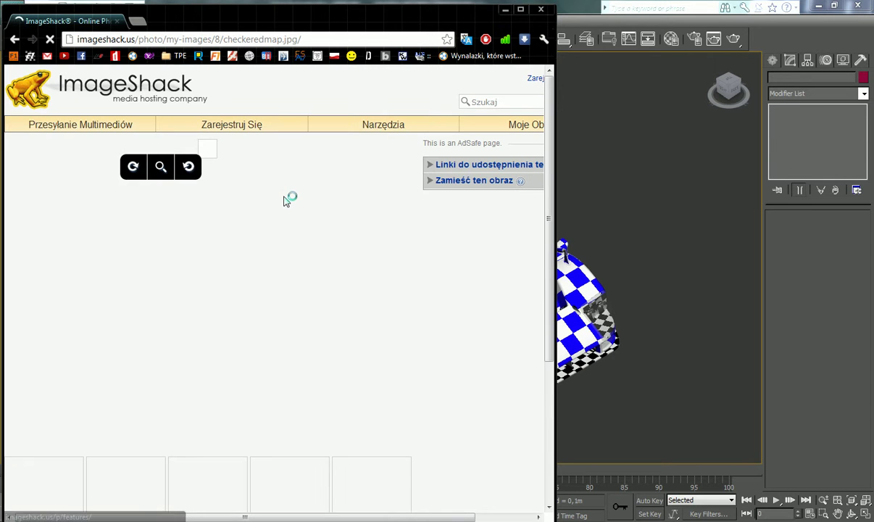
Save the numbered checker image to the desktop as the JPEG checkeredmap, and return to 3ds Max
scroll(101, 238, down, 1)
right_click(179, 280)
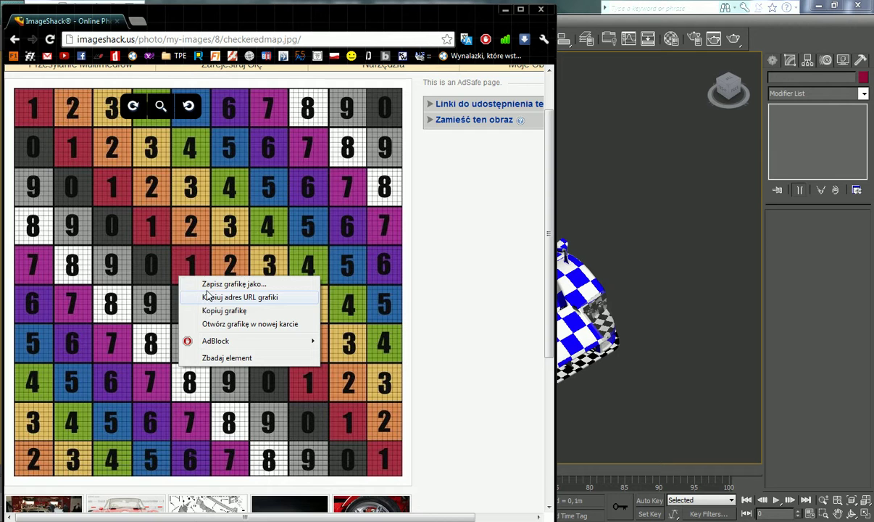
click(211, 284)
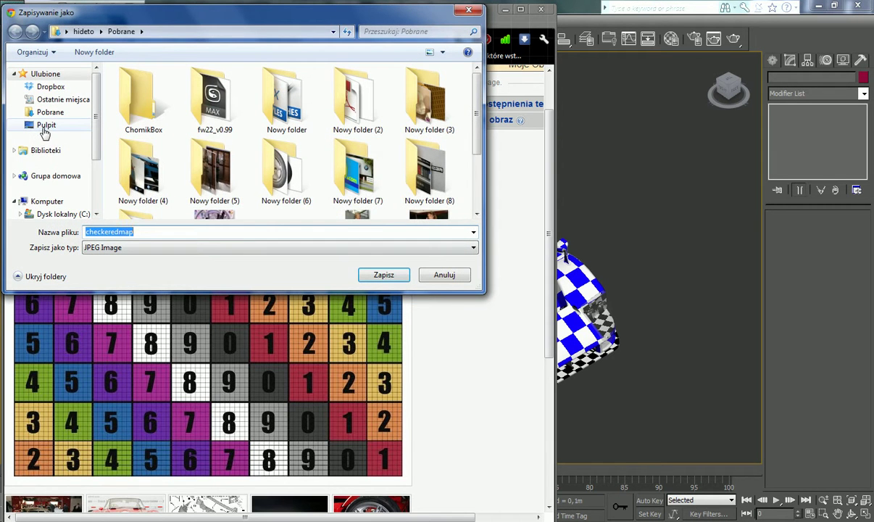
click(45, 125)
click(384, 275)
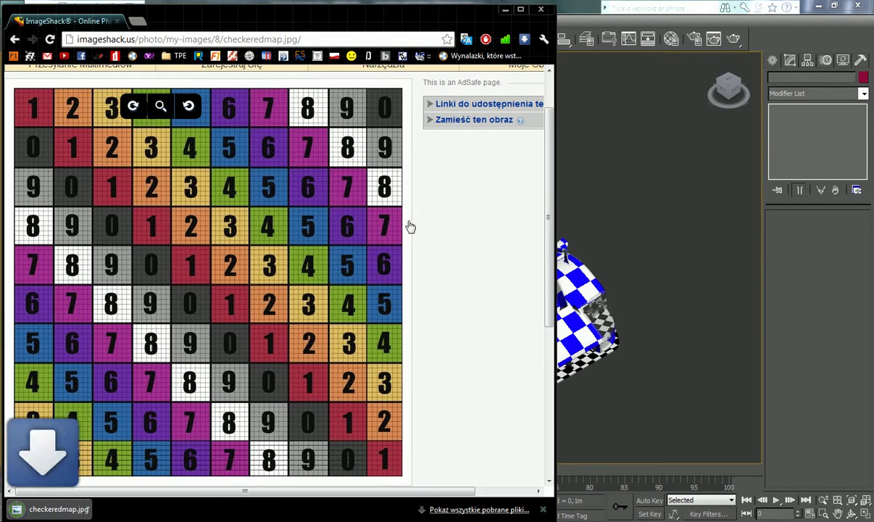
click(505, 10)
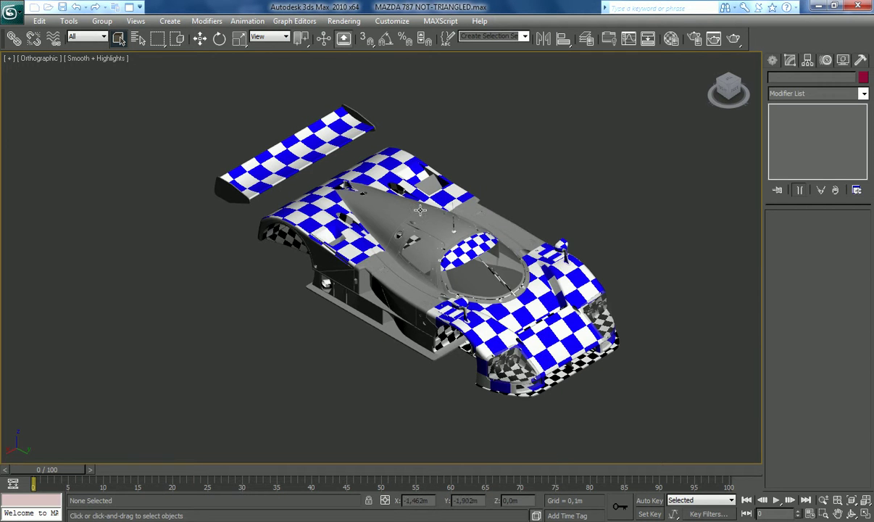
Replace the TOP sub-material's diffuse checker with a Bitmap map that uses the checkeredmap image from the desktop
key(m)
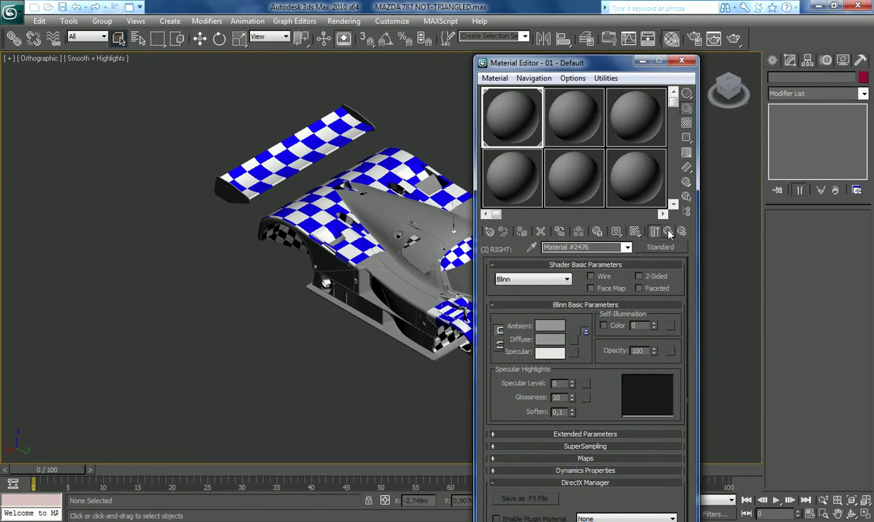
click(668, 229)
click(598, 327)
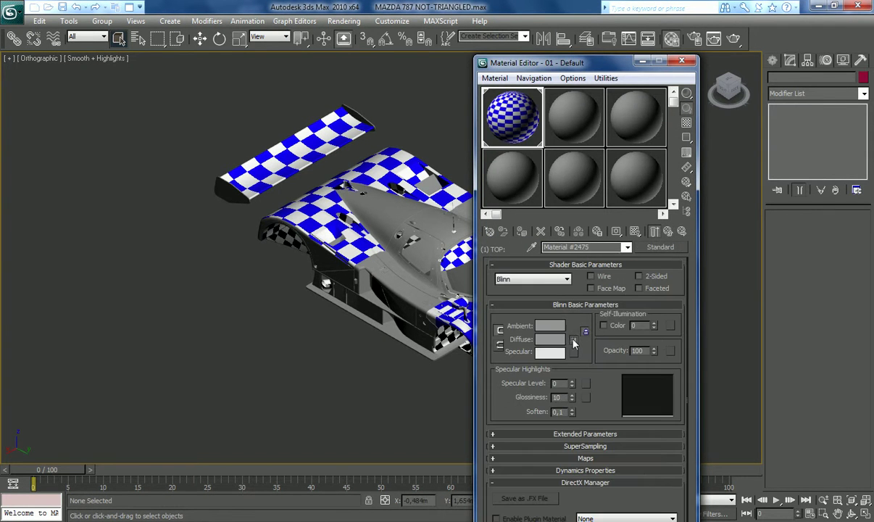
click(573, 339)
click(649, 247)
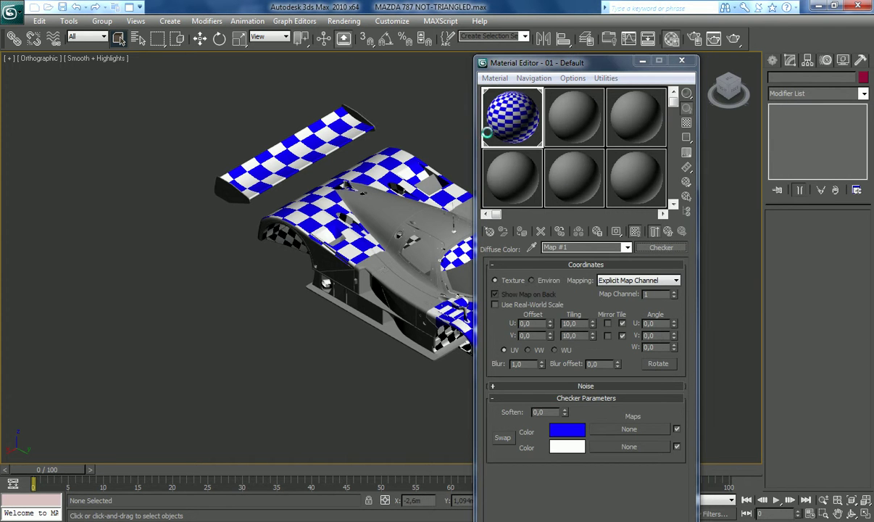
double_click(481, 157)
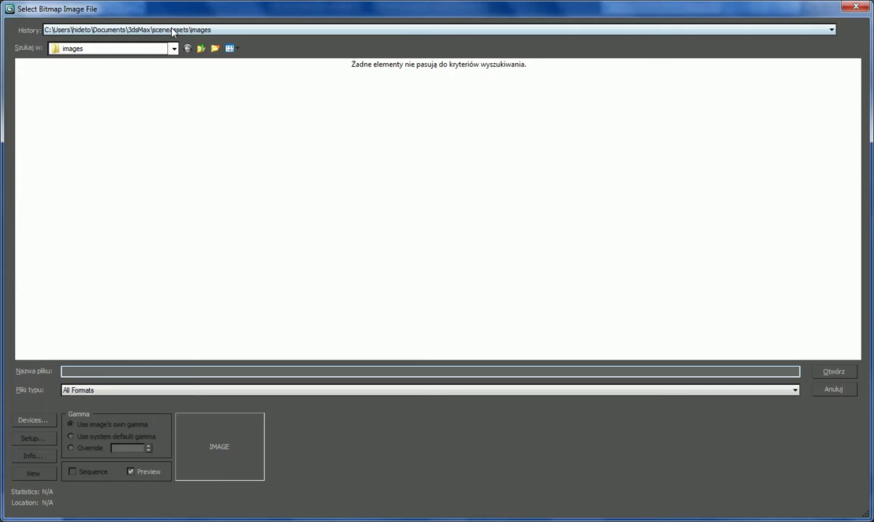
click(173, 30)
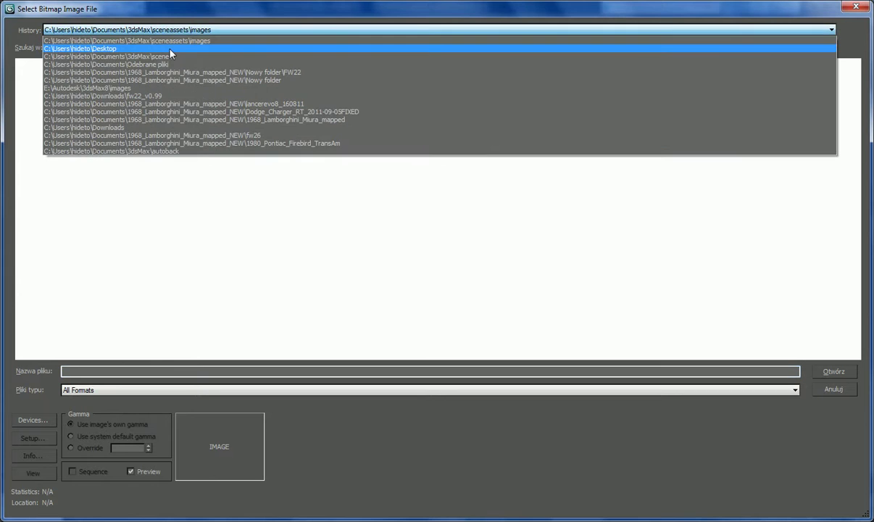
click(170, 49)
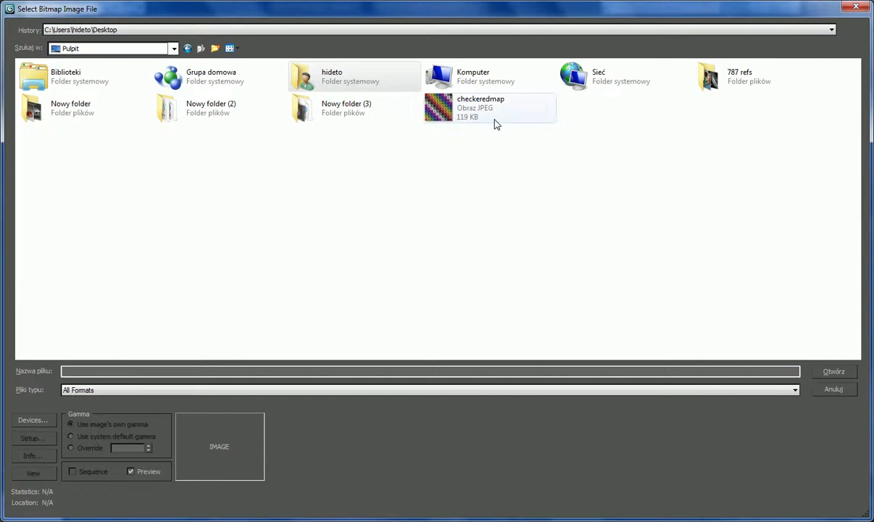
double_click(496, 123)
Assign the checkeredmap image from the desktop as a Bitmap map to the RIGHT sub-material's diffuse colour
click(668, 231)
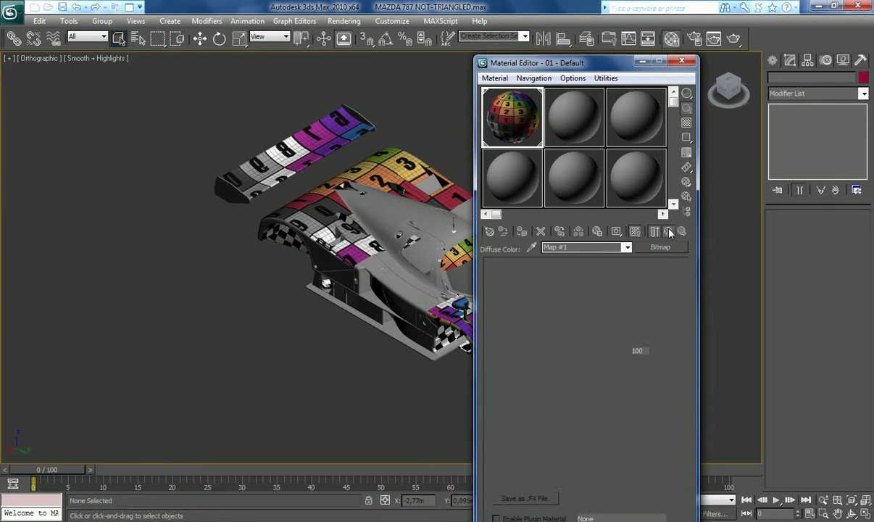
click(613, 344)
click(576, 341)
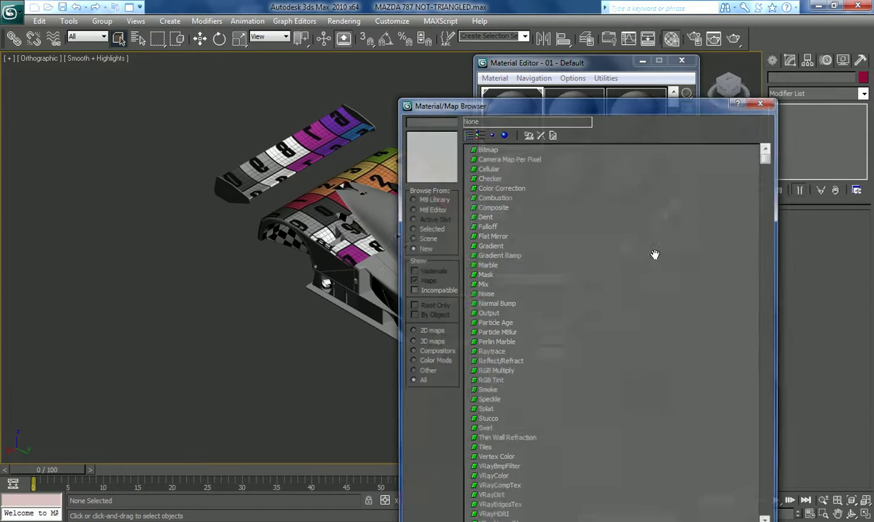
double_click(486, 150)
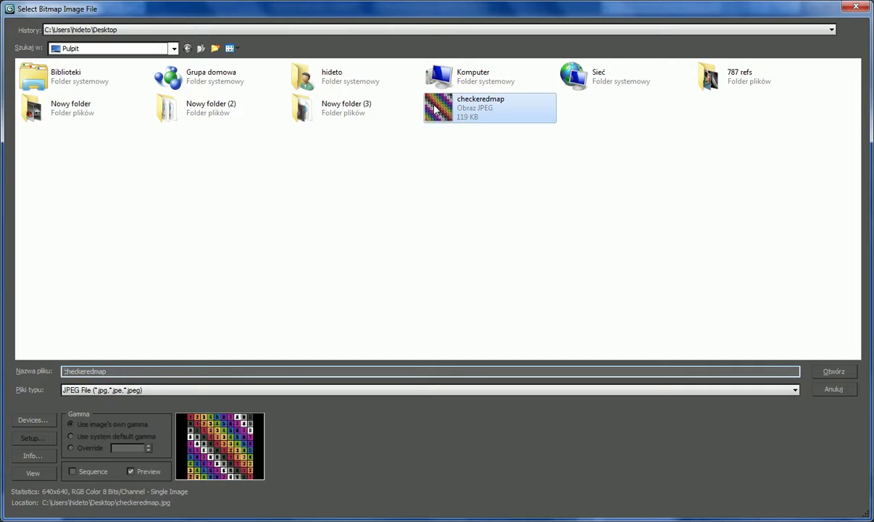
double_click(440, 107)
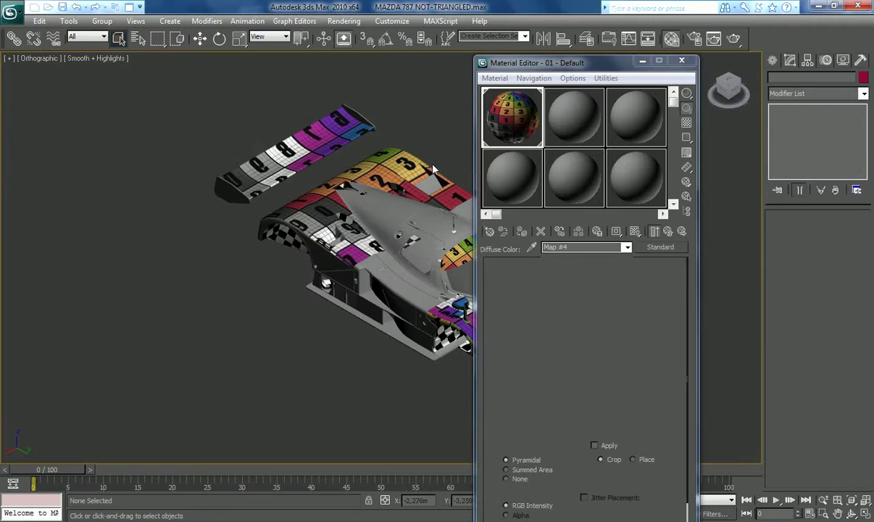
Assign the checkeredmap bitmap to the LEFT sub-material's diffuse colour and display that map in the viewport
click(667, 232)
click(667, 231)
click(583, 359)
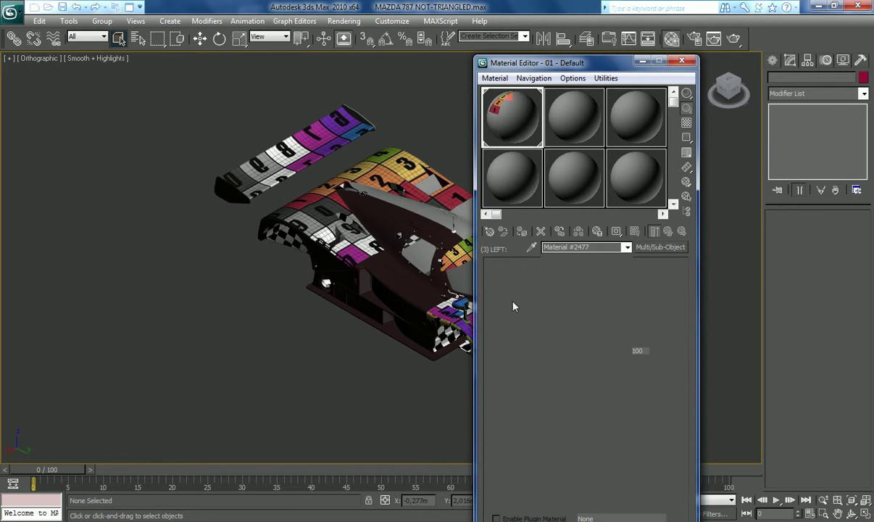
click(574, 341)
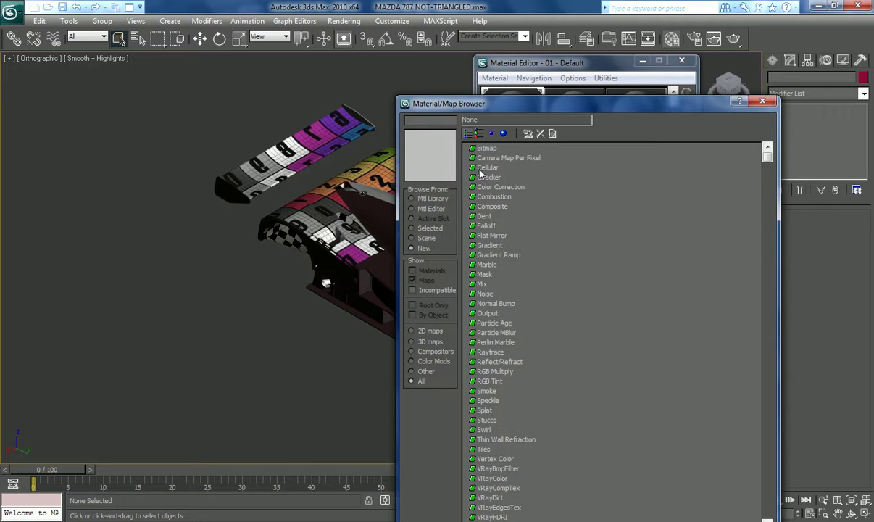
double_click(487, 149)
double_click(487, 106)
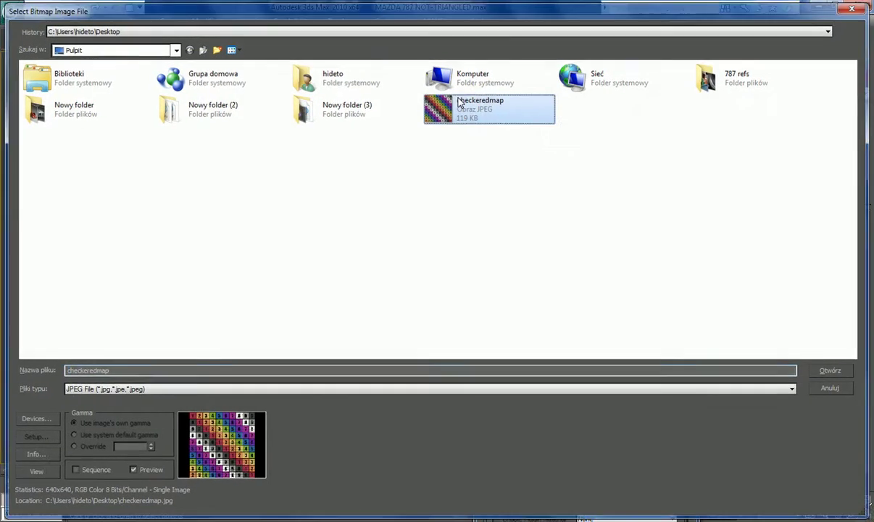
click(634, 231)
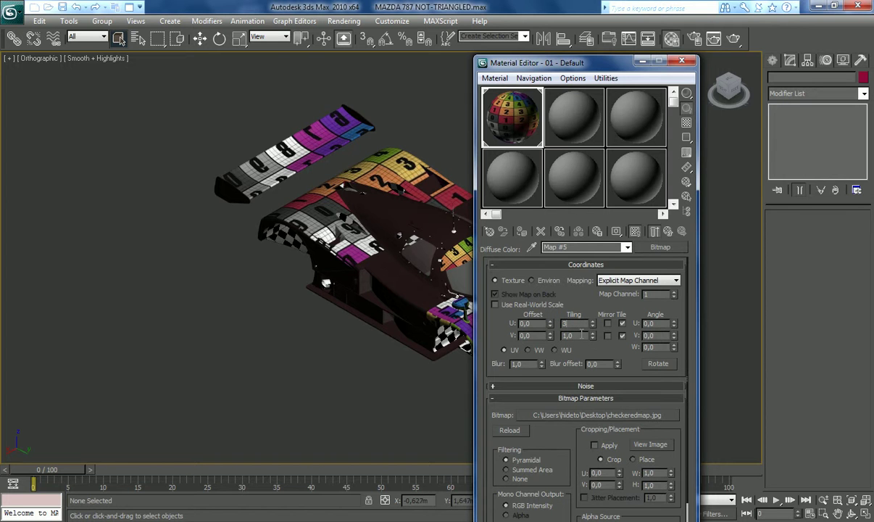
Set the LEFT sub-material's diffuse bitmap tiling to 3 in both U and V, and return to the sub-material list
text(3)
key(Tab)
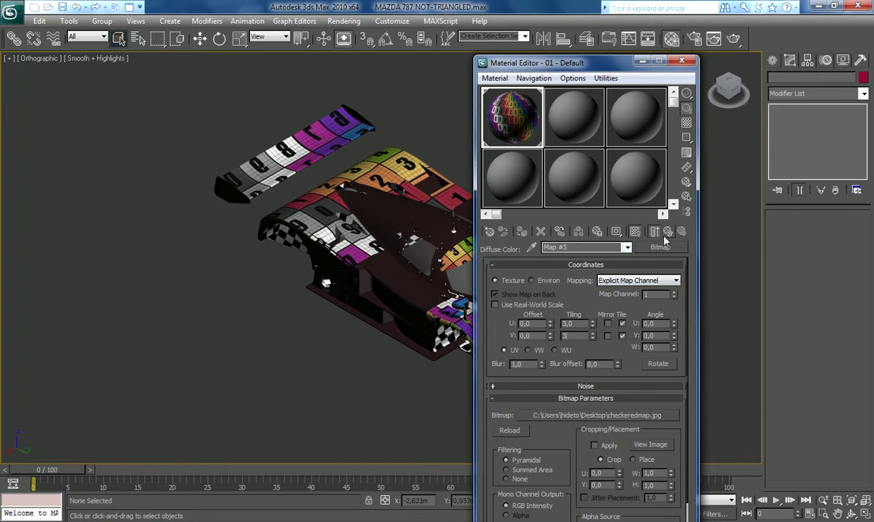
click(667, 233)
click(666, 232)
Set the RIGHT sub-material's diffuse bitmap tiling to 3 in both U and V
click(547, 322)
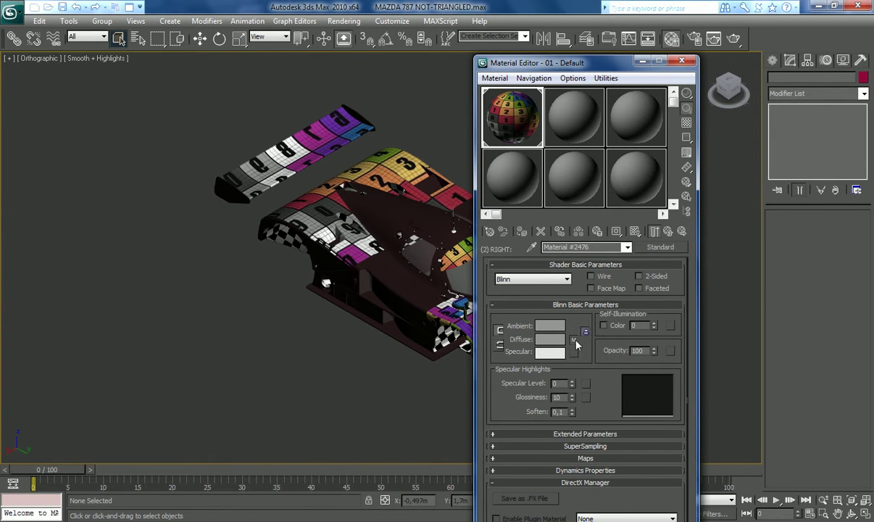
click(573, 340)
key(Tab)
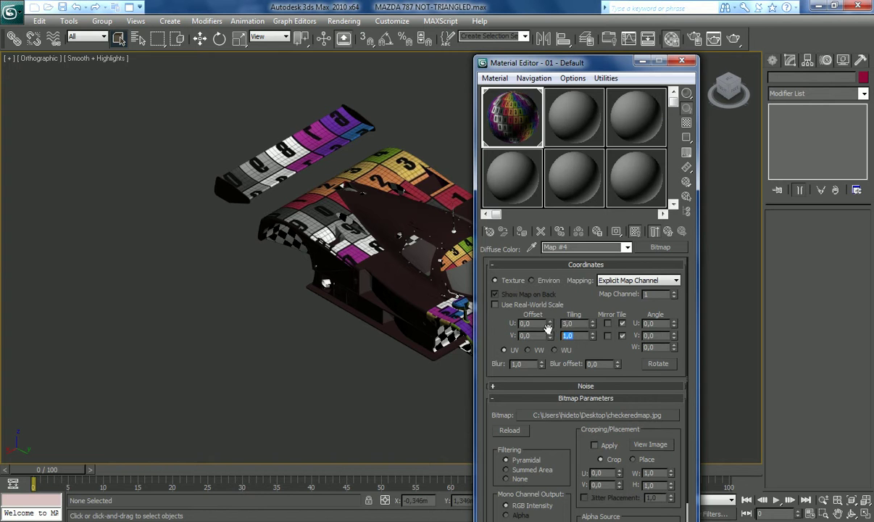
click(666, 232)
click(667, 232)
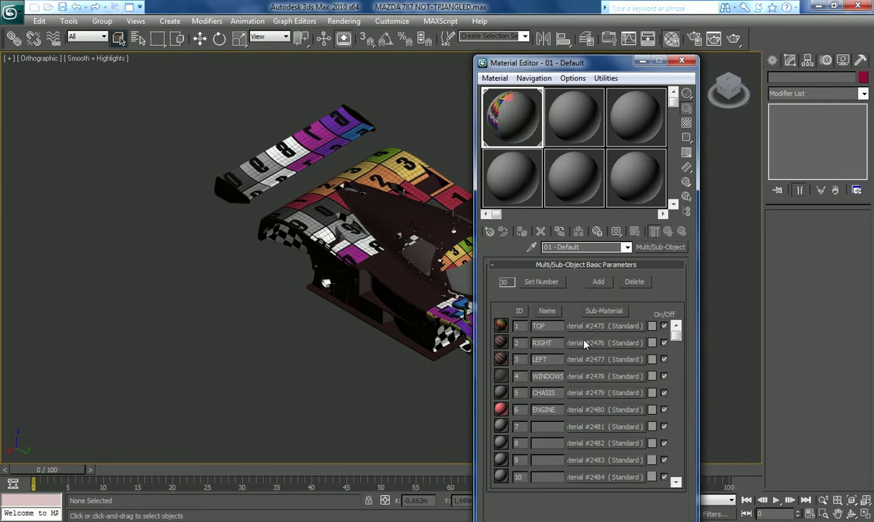
Set the TOP sub-material's diffuse bitmap tiling to 3 in both U and V, and close the Material Editor
click(584, 326)
click(574, 340)
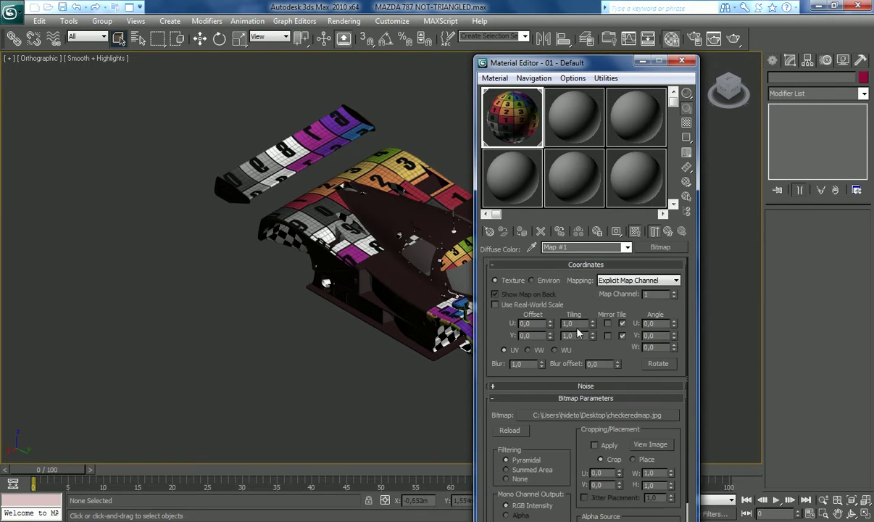
key(Tab)
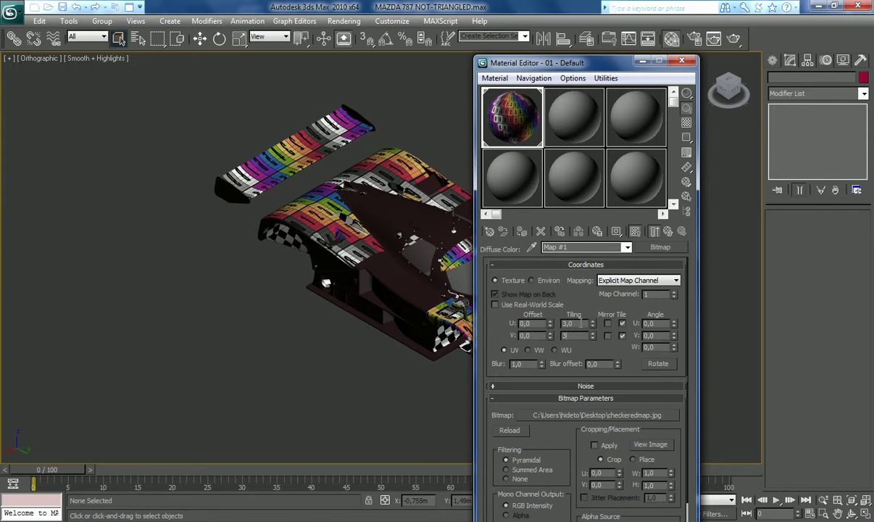
text(3)
key(Return)
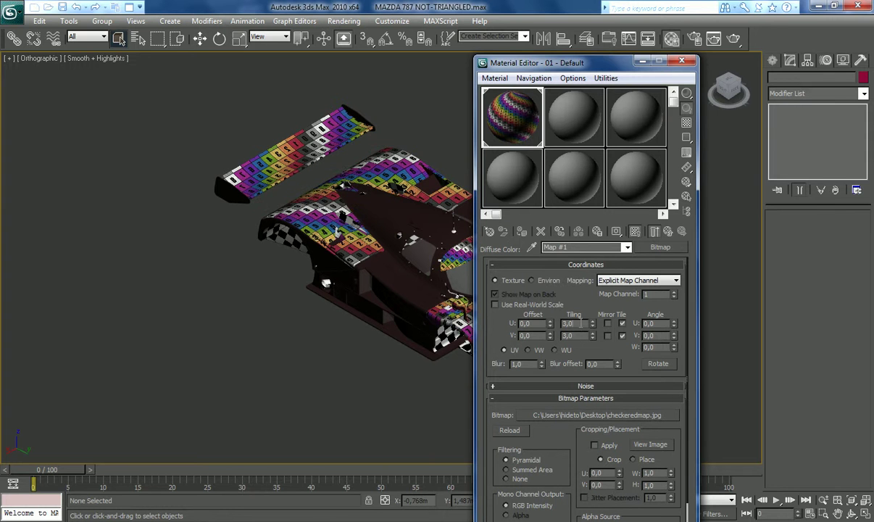
click(681, 62)
Select the car's five body parts, add an Unwrap UVW modifier to them, and open the UV editor
drag(632, 189, 460, 389)
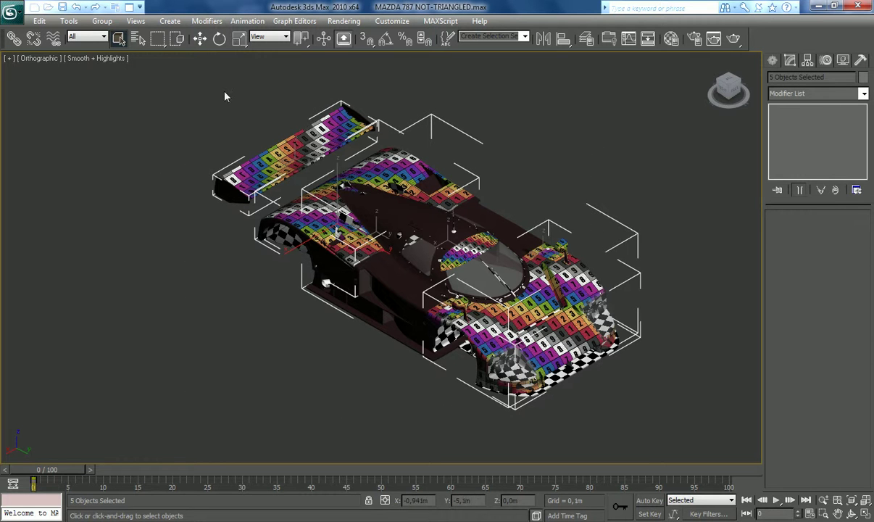
click(863, 93)
drag(864, 130, 864, 370)
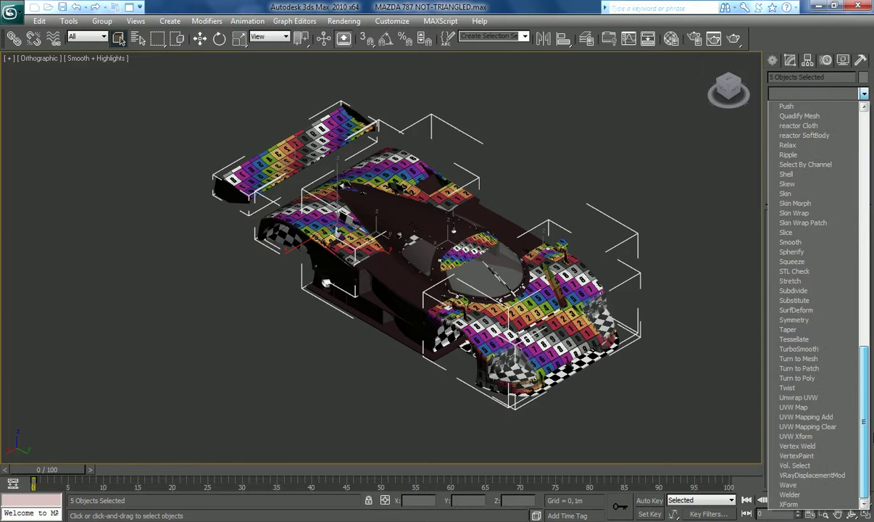
click(820, 397)
click(811, 357)
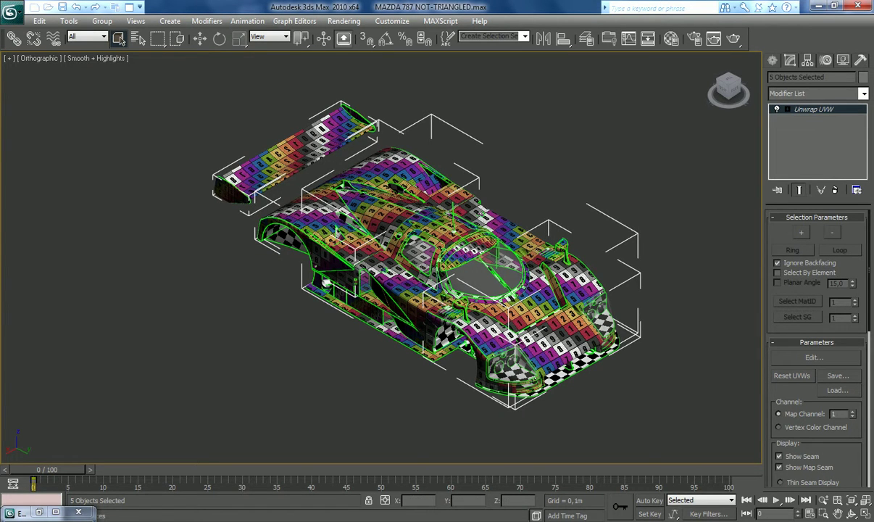
Filter the UV editor to material ID 1, enable element selection, and mirror the rear wing's UV shell so its numbers read correctly
click(851, 514)
drag(464, 259, 388, 286)
scroll(389, 286, up, 4)
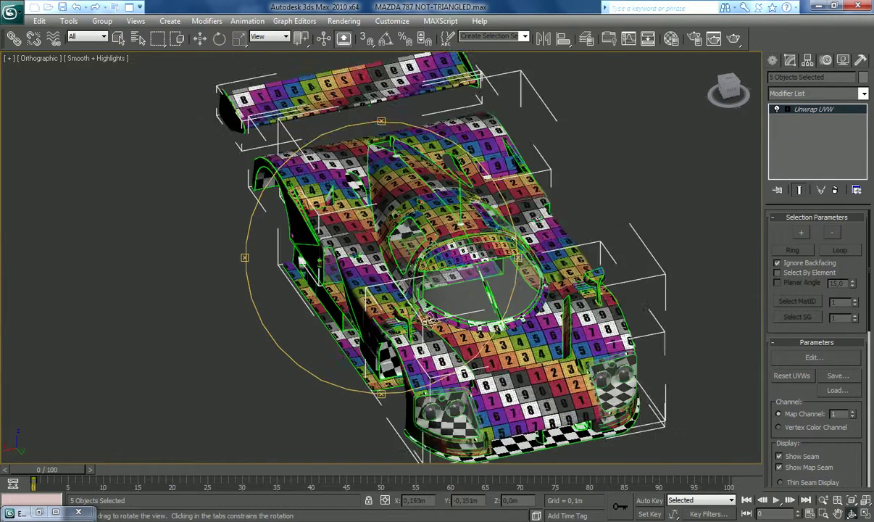
drag(437, 339, 433, 376)
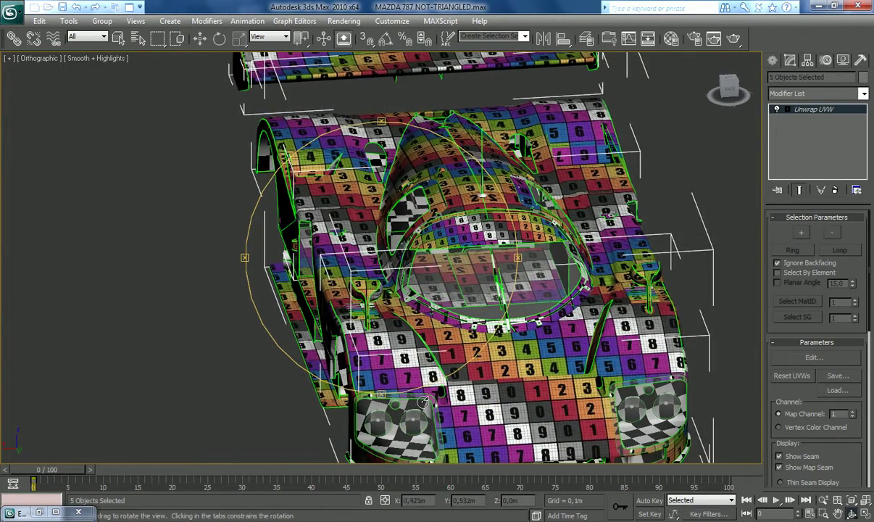
drag(391, 355, 389, 159)
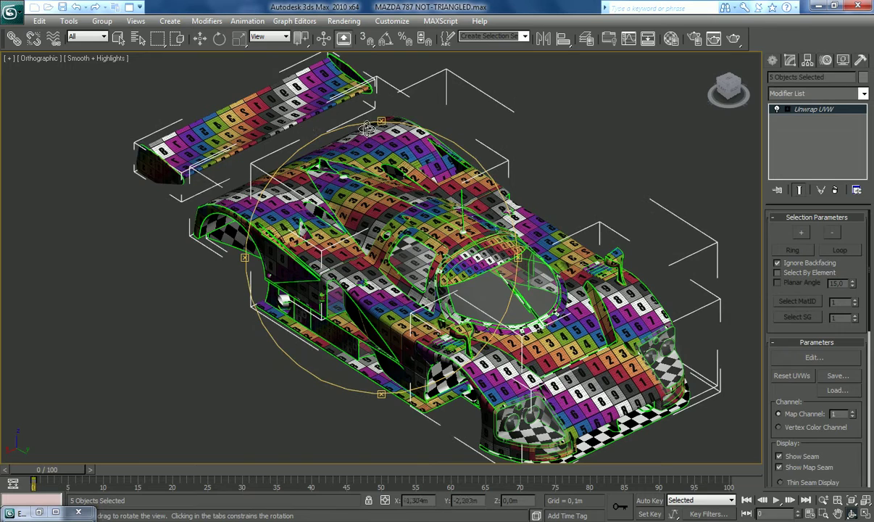
click(55, 512)
click(755, 464)
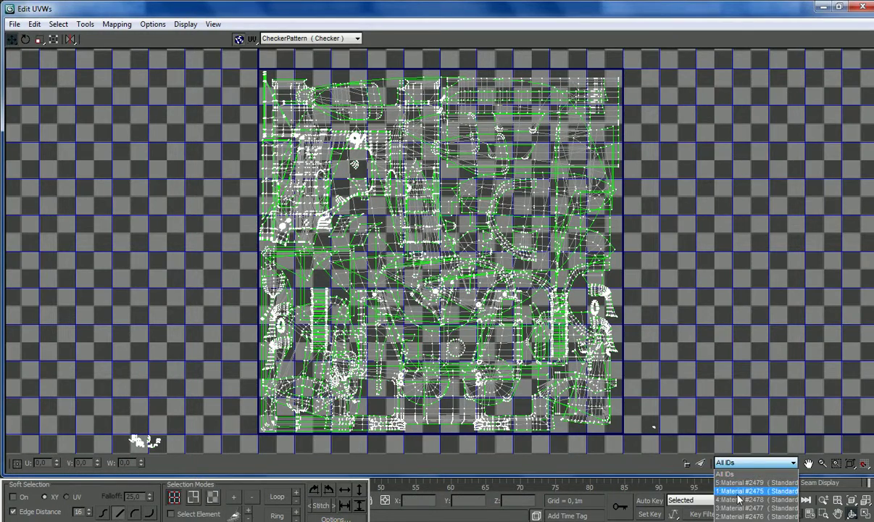
click(753, 490)
click(186, 516)
click(592, 139)
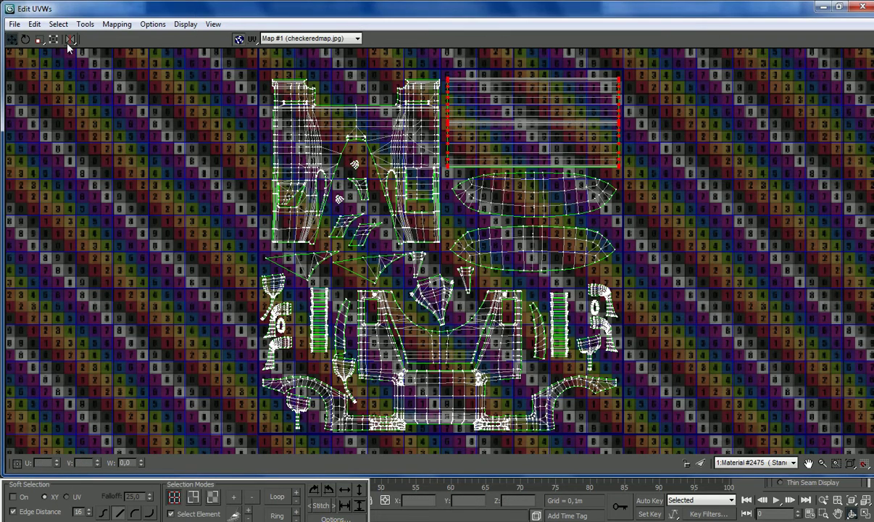
Close the UV editor and collapse the body parts' stack to the Unwrap UVW modifier
click(863, 7)
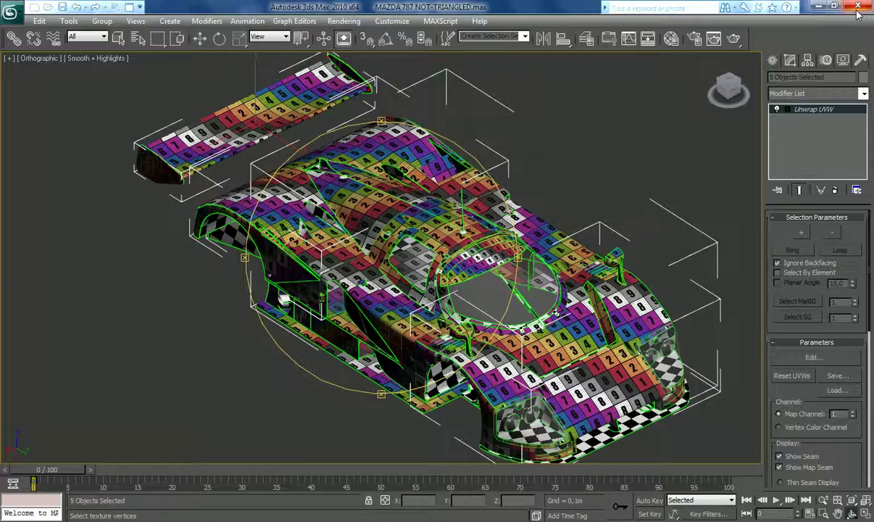
right_click(821, 109)
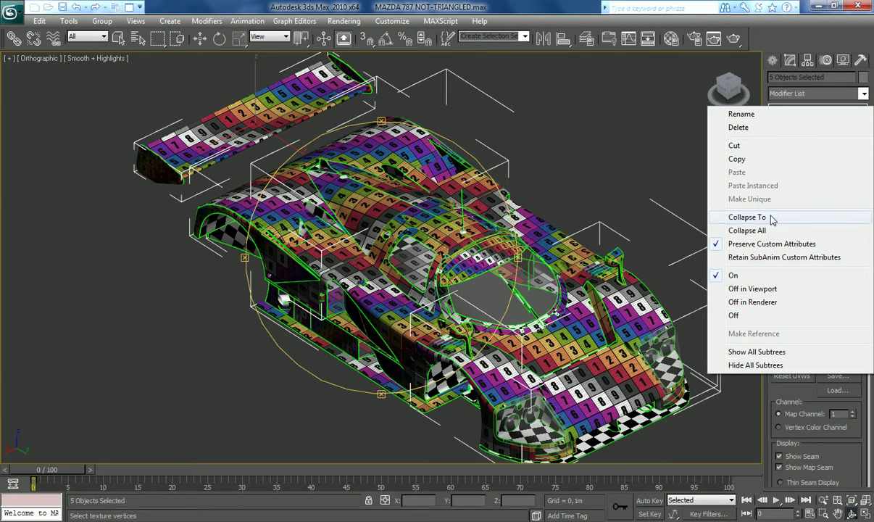
click(688, 216)
Add a fresh Unwrap UVW modifier to the selected body parts and open the UV editor again
click(853, 513)
drag(416, 326, 471, 279)
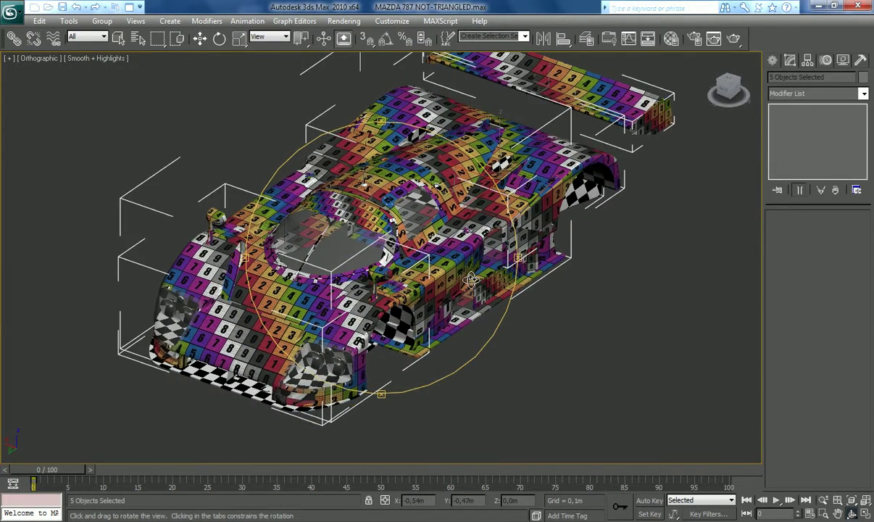
click(864, 93)
scroll(814, 120, down, 15)
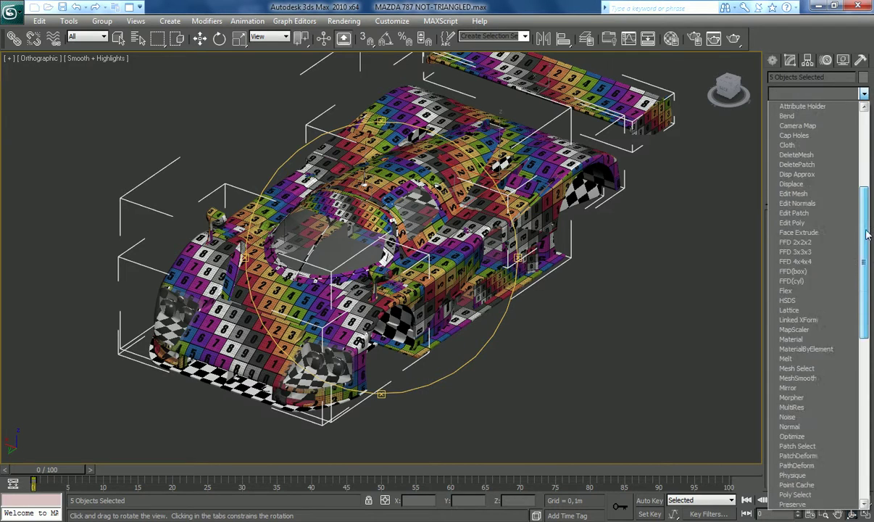
click(799, 397)
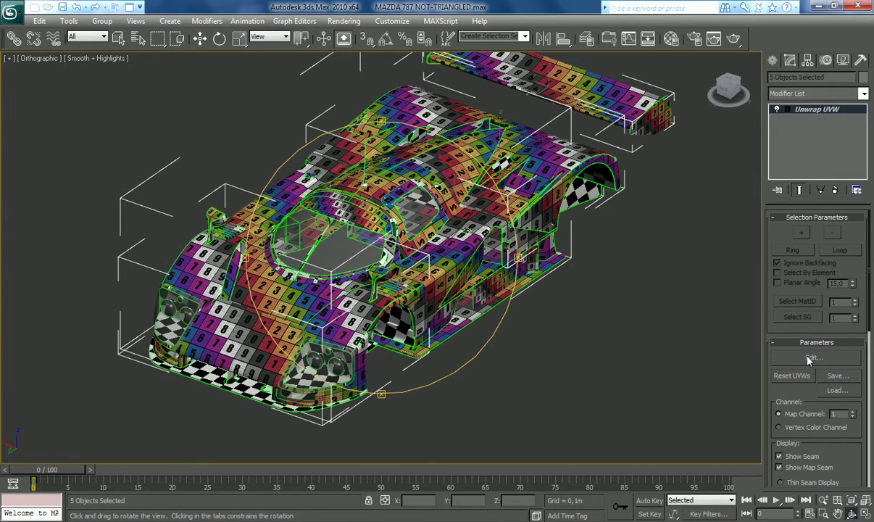
click(809, 360)
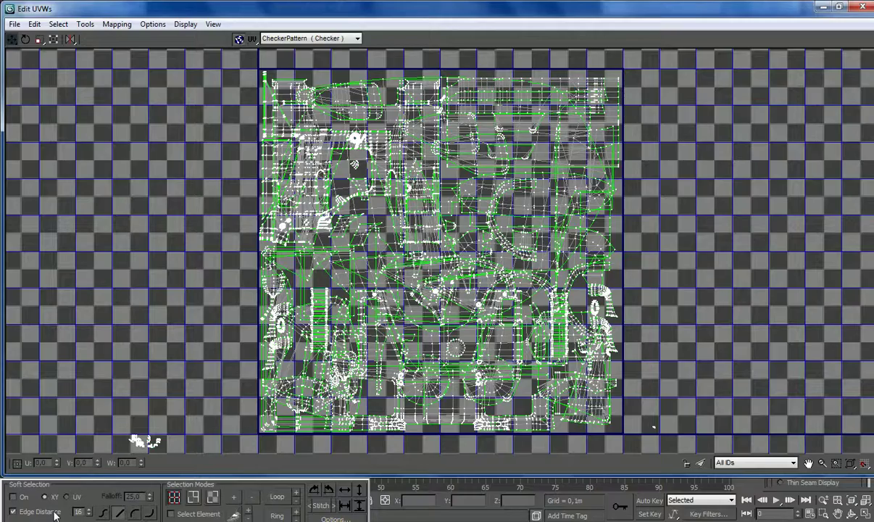
Filter the UV editor to material ID 5, move its UV shells onto the UV tile, and scale them up
scroll(215, 299, down, 8)
click(753, 462)
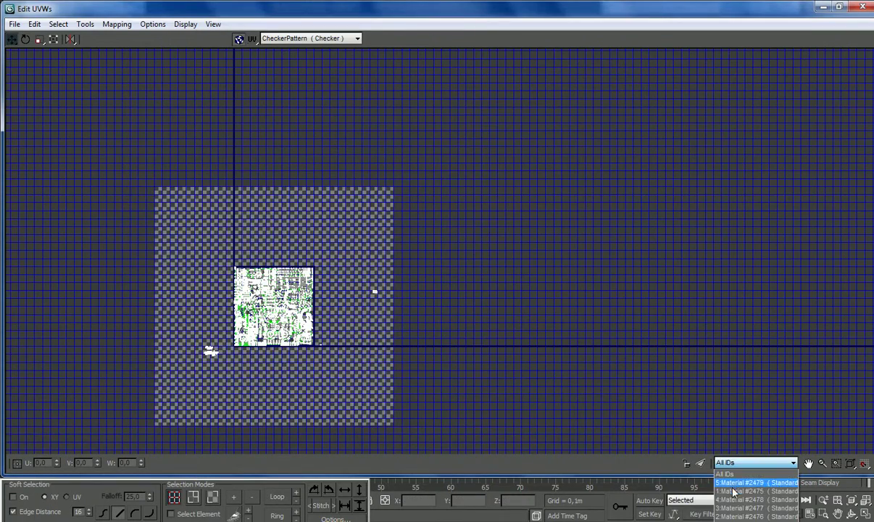
click(733, 483)
click(210, 354)
drag(256, 338, 255, 245)
click(41, 40)
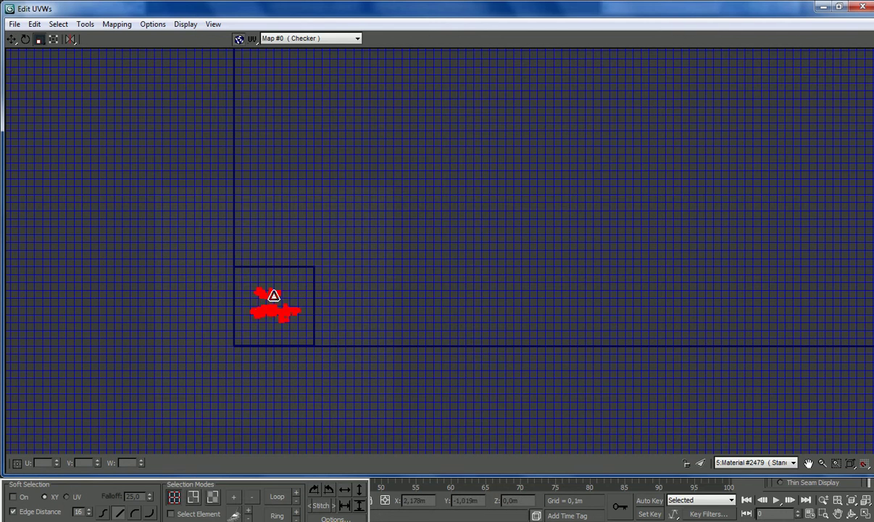
drag(274, 313, 191, 123)
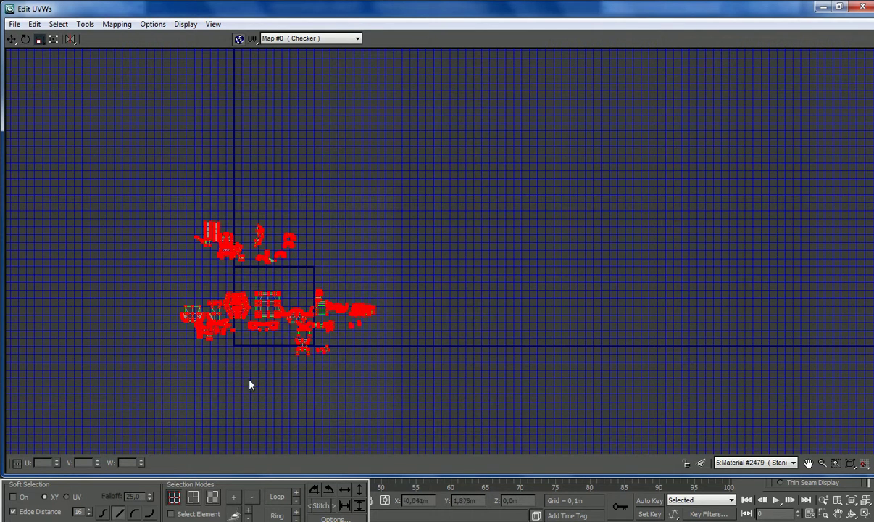
Enable element selection and place the square grid shell in the UV tile's upper-left corner
scroll(209, 335, up, 4)
drag(281, 297, 240, 282)
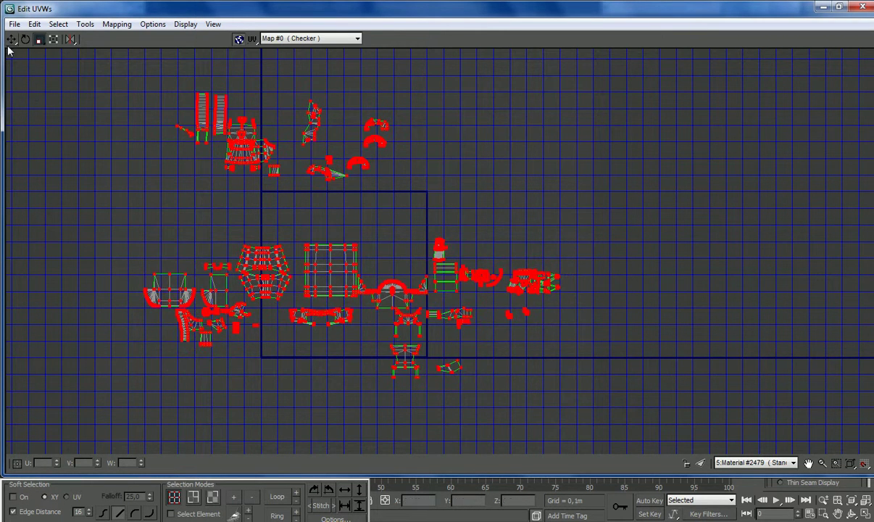
click(12, 39)
click(213, 513)
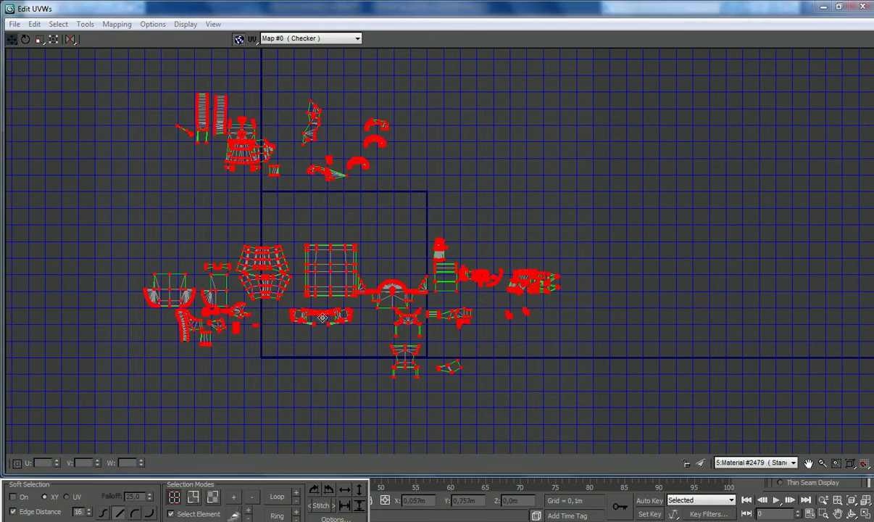
drag(333, 298, 292, 247)
alt+click(279, 220)
alt+click(230, 212)
Arrange the two flared grid shells beside the square one and the rounded-corner panels and curved strip beneath it
drag(246, 225, 352, 230)
alt+click(344, 230)
ctrl+click(236, 203)
drag(238, 203, 364, 192)
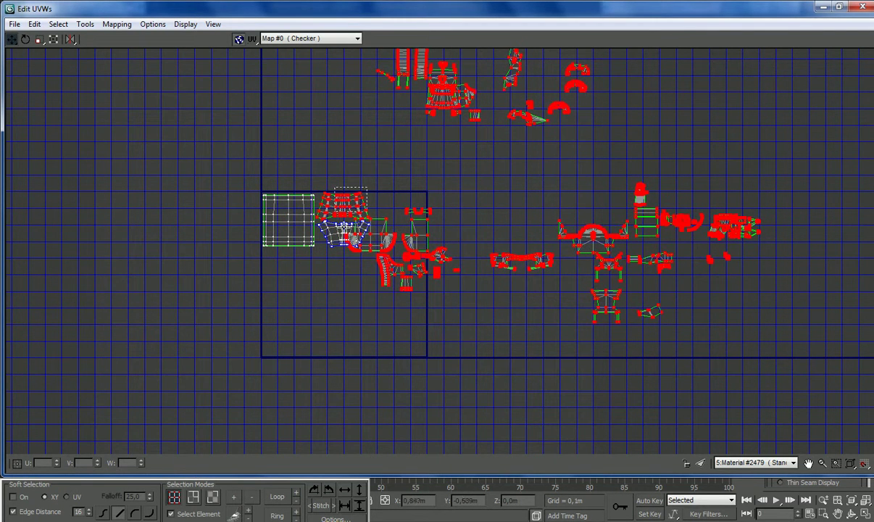
drag(347, 234, 322, 347)
scroll(277, 307, up, 4)
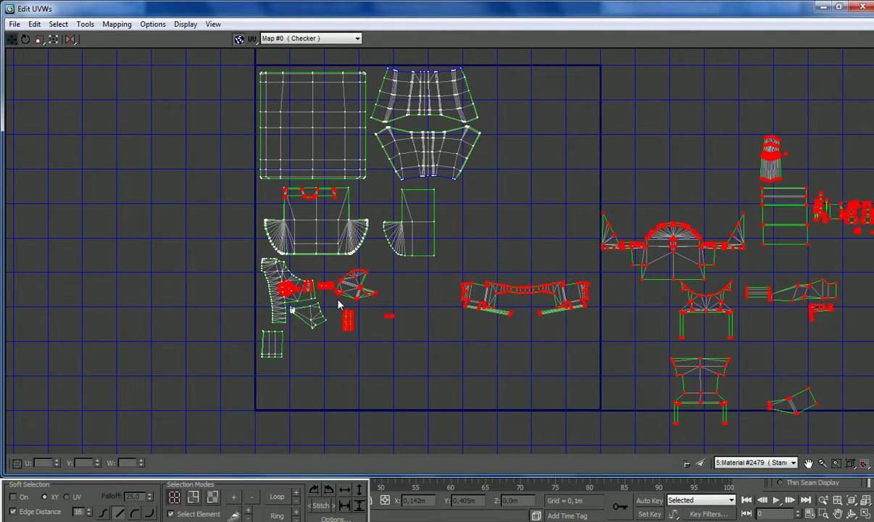
Pack the folded fan-shaped shell and the small ribbed pieces into the gaps beneath the rounded-corner panels
drag(357, 298, 380, 280)
click(389, 328)
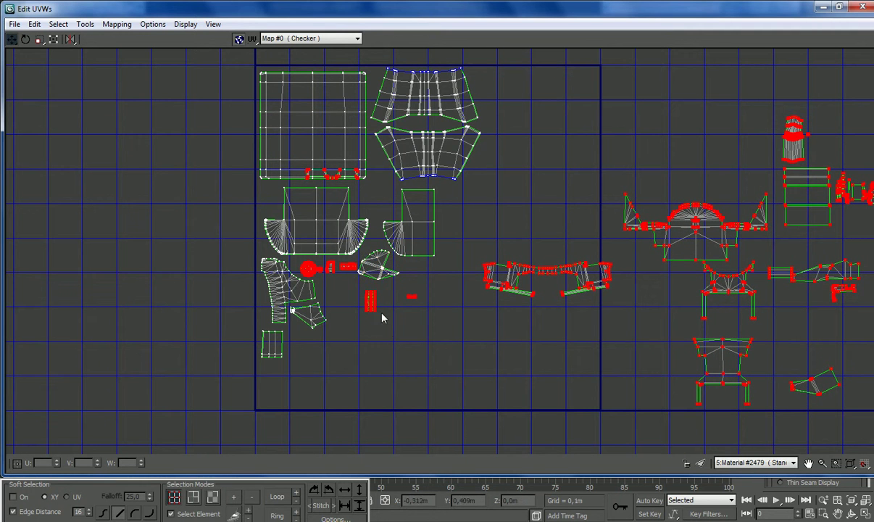
click(358, 292)
drag(374, 312, 446, 321)
scroll(328, 279, up, 5)
alt+click(433, 313)
drag(373, 323, 307, 326)
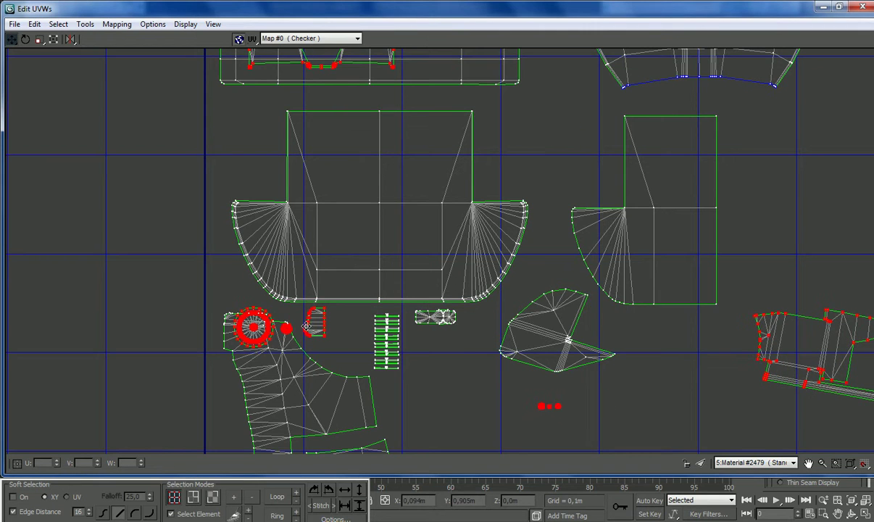
scroll(333, 275, down, 5)
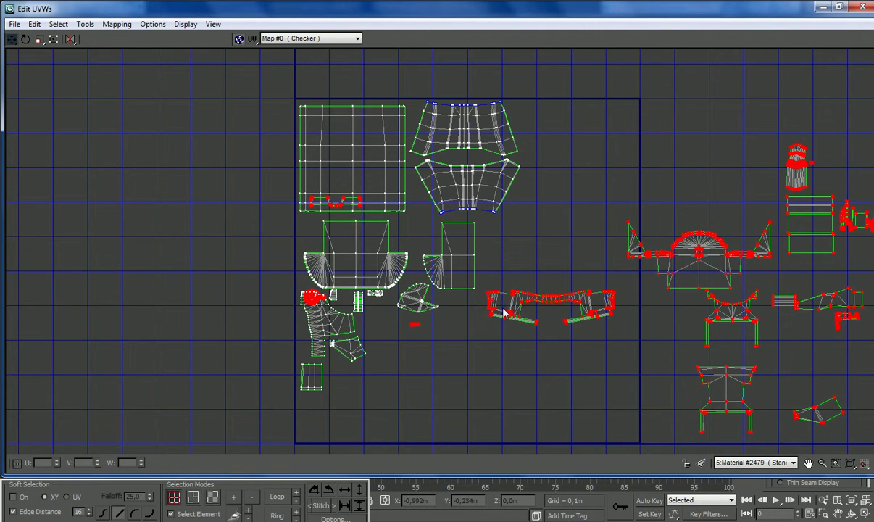
Place the long curved shell in the tile's upper-right corner and the arched and two legged shells along its lower edge
drag(526, 297, 549, 109)
scroll(521, 367, down, 3)
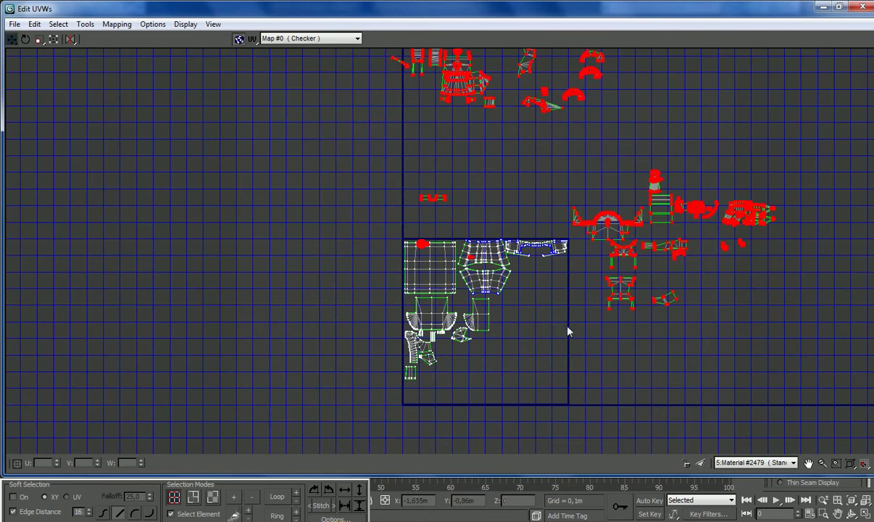
drag(622, 262, 481, 406)
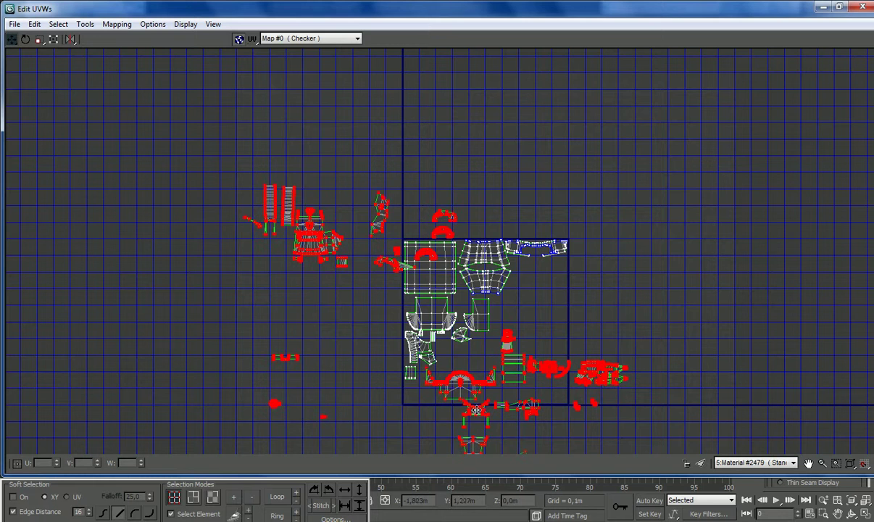
drag(500, 360, 560, 354)
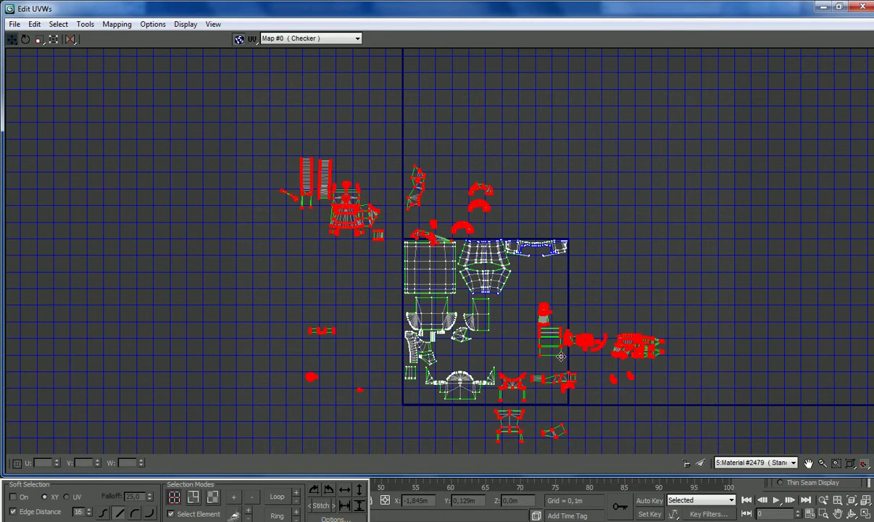
drag(517, 419, 451, 351)
click(574, 411)
click(450, 351)
drag(453, 298, 454, 333)
Fit the long angular shells and the small bracket shell into the space above the large arched shell
scroll(472, 357, up, 5)
scroll(476, 361, up, 2)
alt+drag(365, 353, 364, 352)
drag(563, 360, 341, 351)
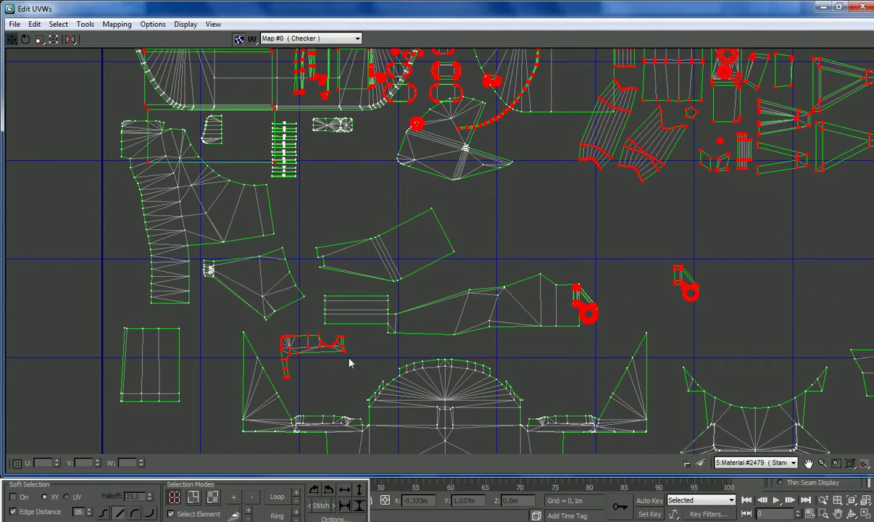
alt+drag(261, 311, 263, 313)
scroll(583, 322, down, 3)
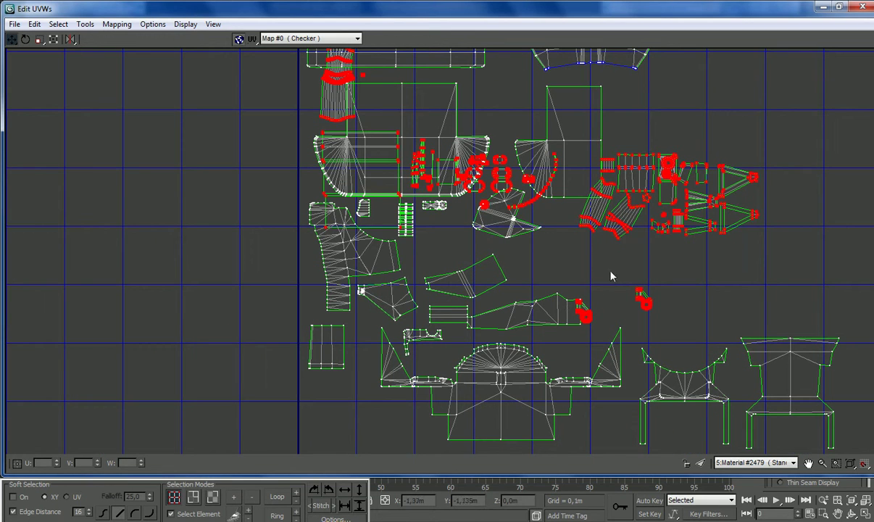
Place the cluster of strut and strip shells in the middle of the tile, beside the folded fan-shaped shell
drag(616, 234, 573, 281)
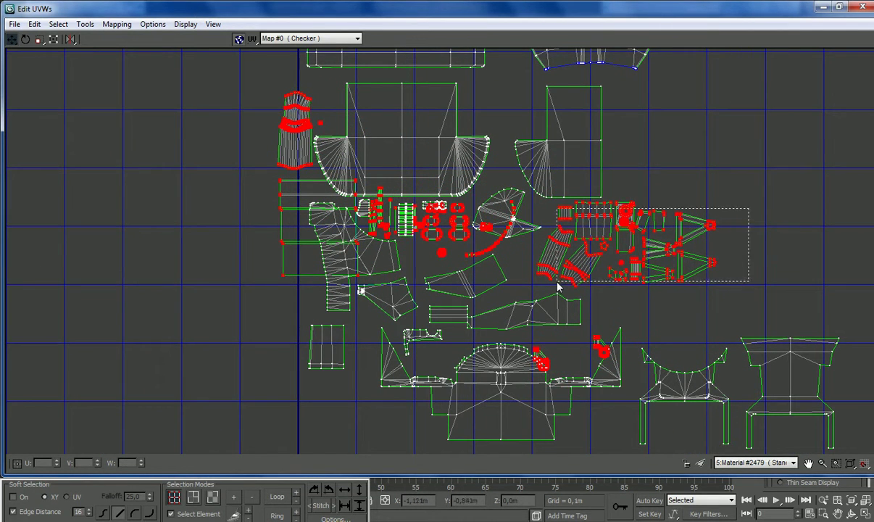
alt+drag(635, 288, 607, 281)
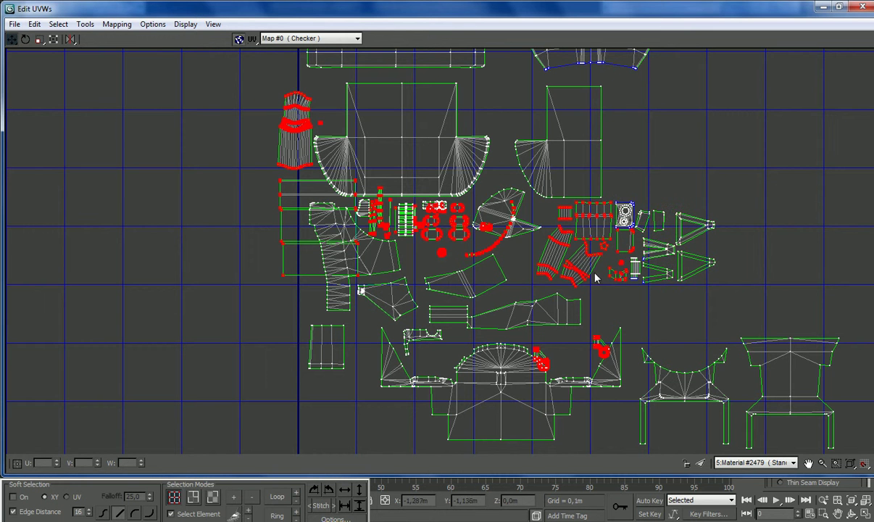
alt+drag(666, 197, 620, 248)
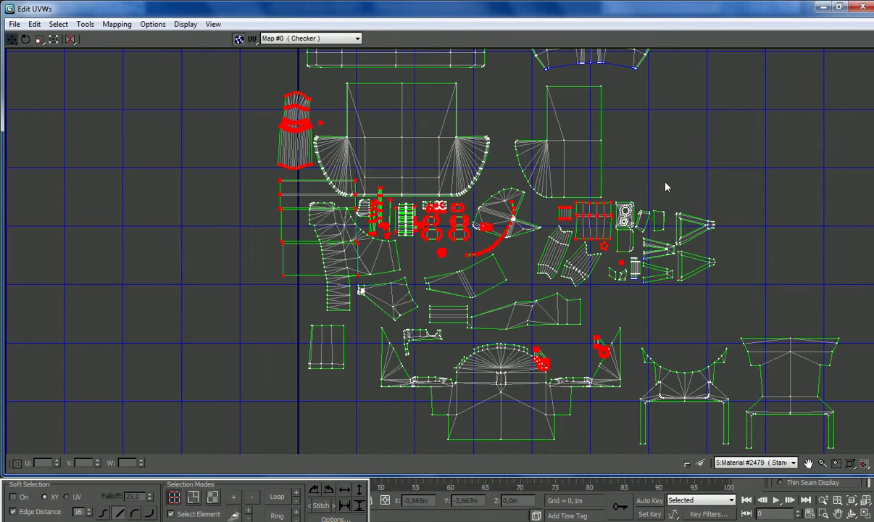
scroll(538, 258, down, 3)
Stack the arch-shaped shells near the tile's right edge below the long curved shell, with the jagged shell beside them
drag(525, 252, 867, 380)
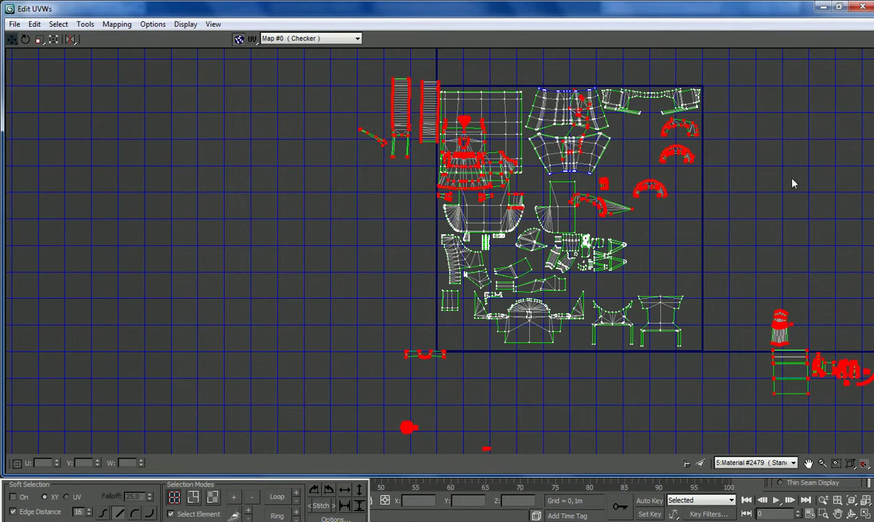
alt+drag(703, 134, 691, 149)
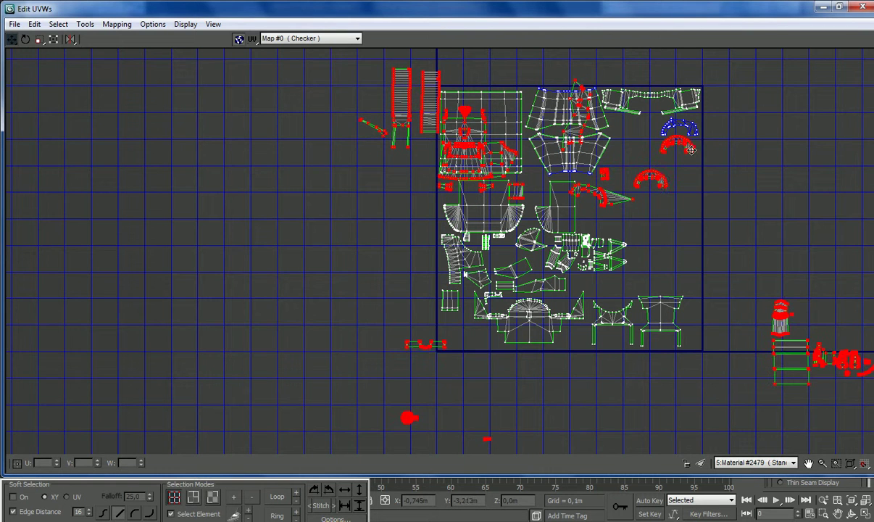
alt+drag(670, 182, 714, 166)
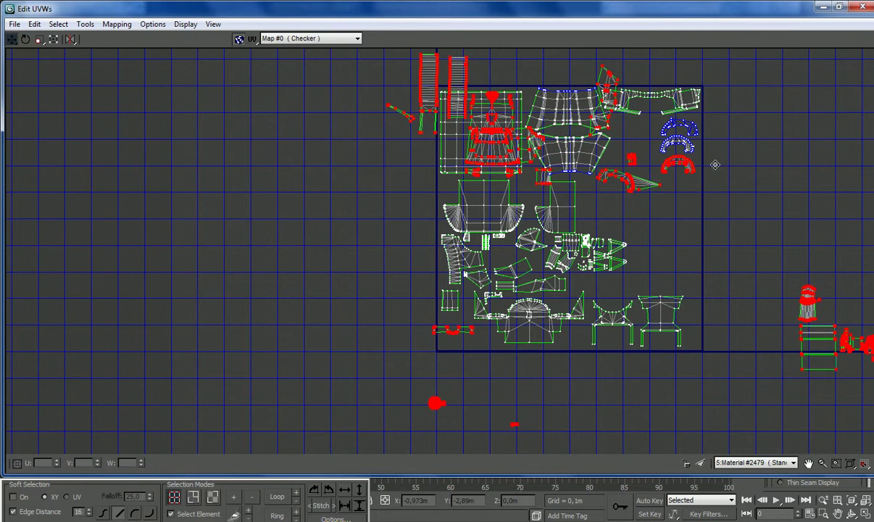
alt+drag(667, 188, 666, 189)
drag(617, 167, 678, 176)
alt+drag(745, 178, 711, 207)
drag(696, 161, 673, 205)
alt+drag(654, 166, 705, 241)
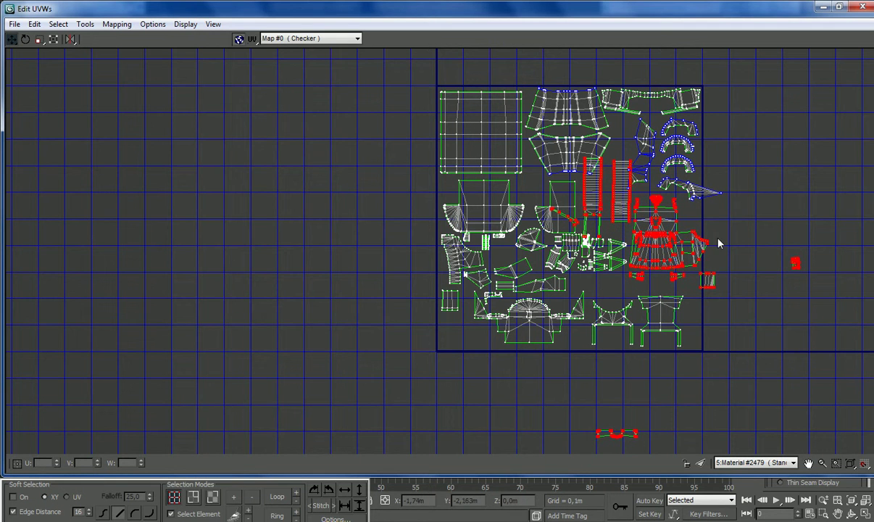
Mirror the remaining shells horizontally and place the large tapered shell group at the tile's right edge above the legged shells
click(72, 40)
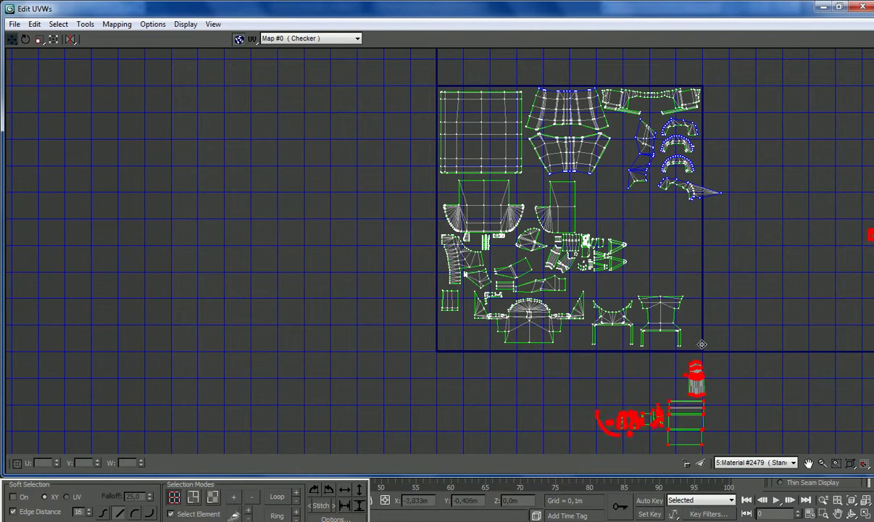
scroll(584, 218, down, 4)
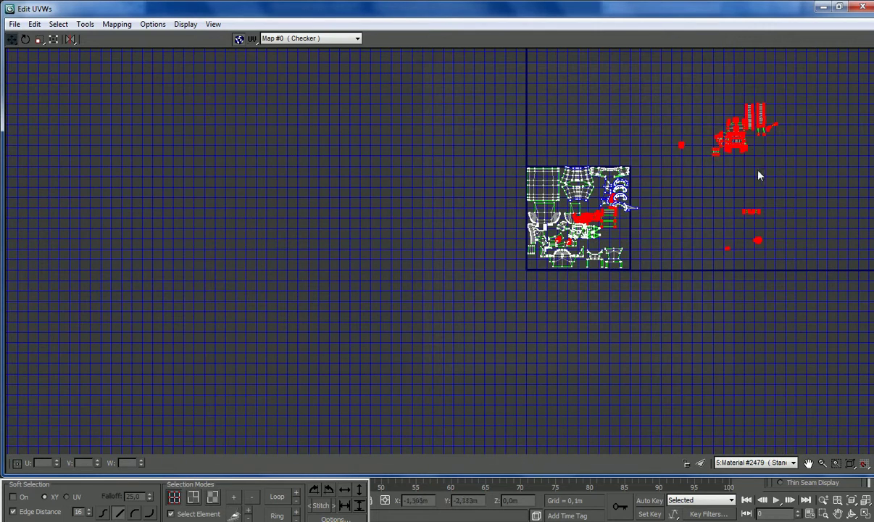
scroll(615, 232, up, 5)
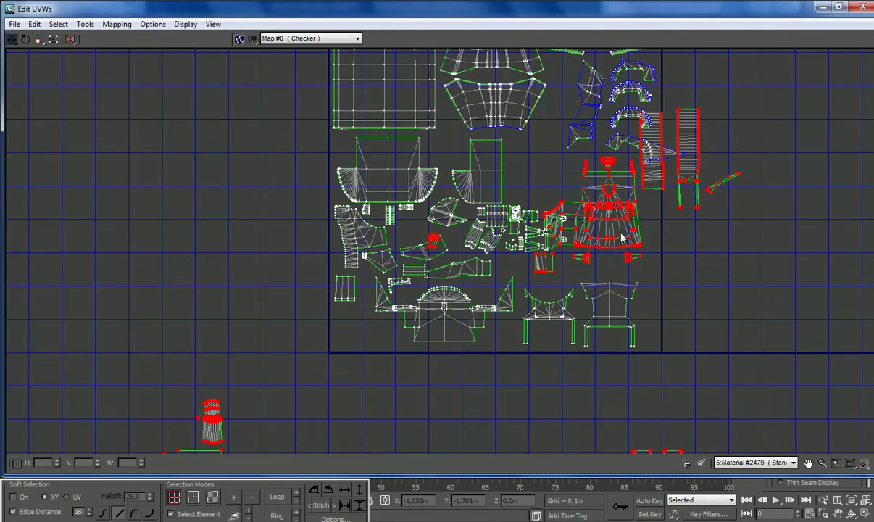
drag(639, 243, 656, 249)
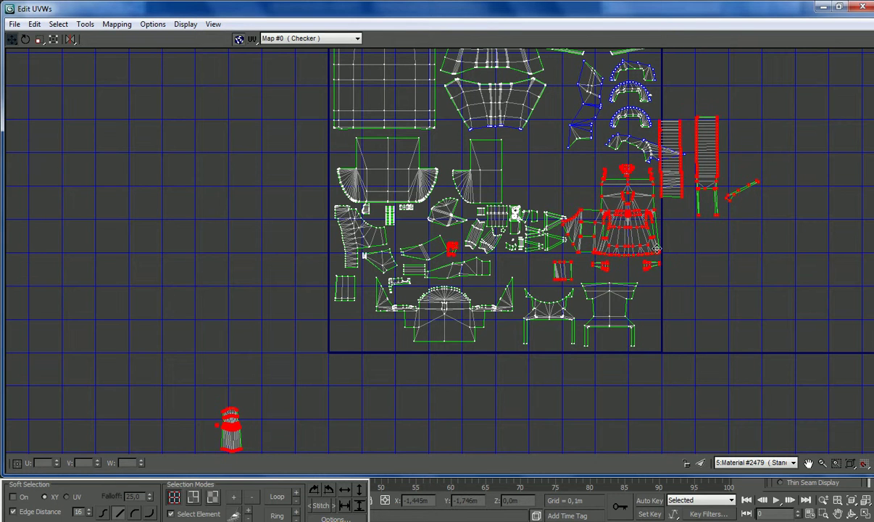
alt+drag(611, 269, 674, 293)
scroll(627, 289, down, 3)
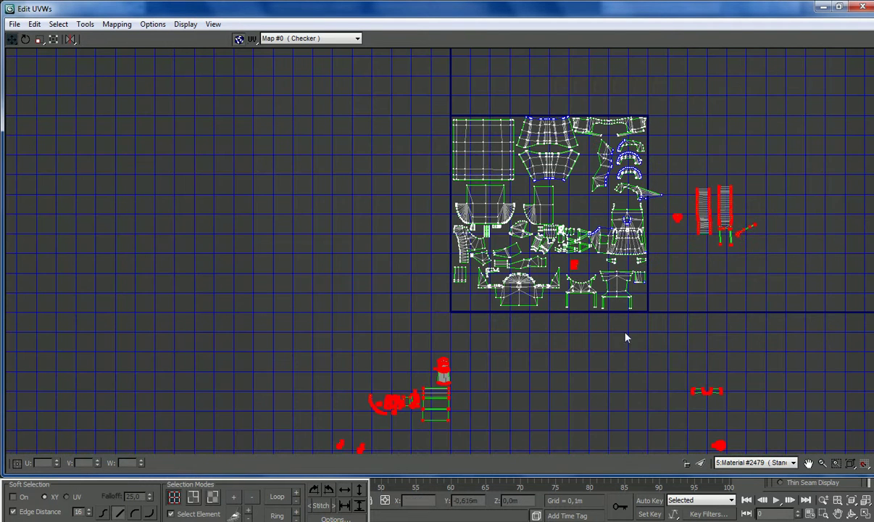
Place the two long ribbed strips and the small pointed shell just outside the tile's right edge
drag(449, 411, 402, 352)
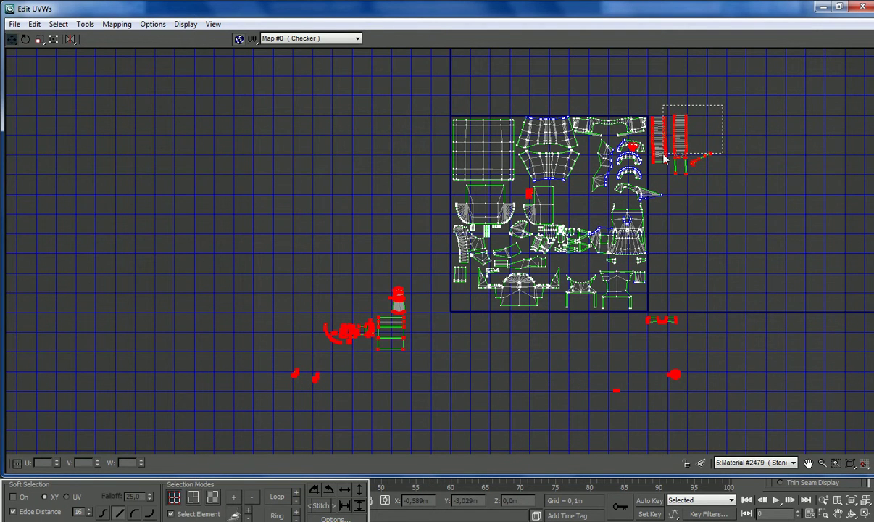
alt+drag(655, 143, 651, 149)
drag(664, 324, 681, 374)
scroll(652, 206, up, 8)
scroll(624, 221, down, 8)
drag(620, 230, 632, 212)
scroll(560, 239, down, 2)
Position the striped rectangular shell below the ribbed strips and shift the remaining small shells clear of the packed layout
drag(410, 387, 636, 264)
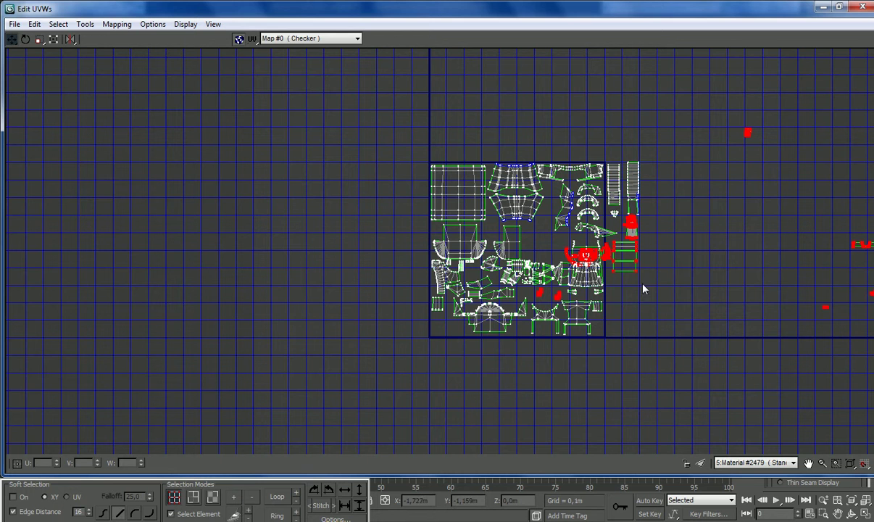
drag(635, 230, 697, 289)
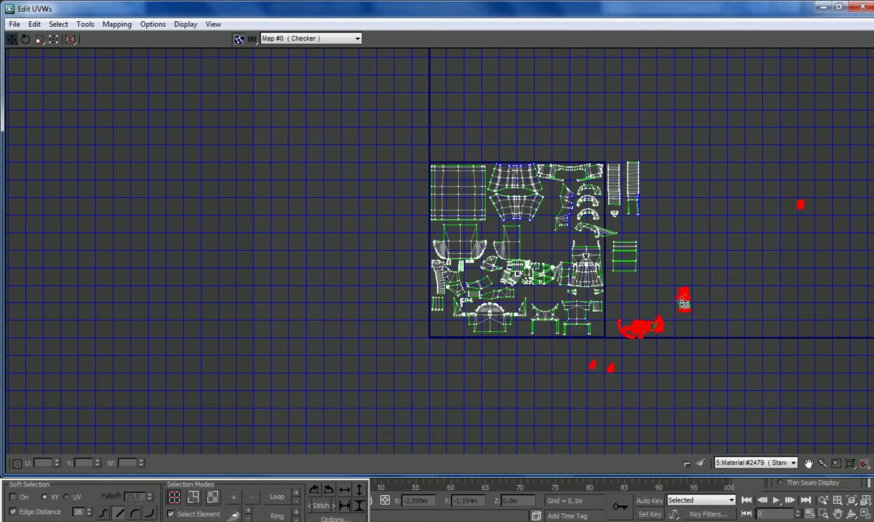
scroll(697, 289, down, 4)
drag(731, 345, 795, 242)
drag(769, 305, 695, 319)
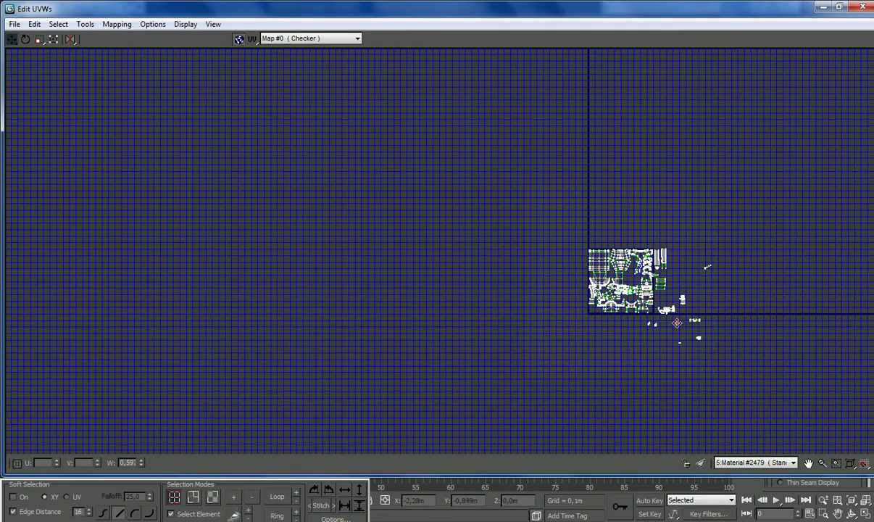
Move the small notched strip shell into the gap below the flared grid shells inside the tile
scroll(679, 332, up, 8)
click(688, 236)
drag(688, 236, 734, 200)
click(754, 338)
drag(754, 339, 375, 66)
scroll(429, 135, down, 4)
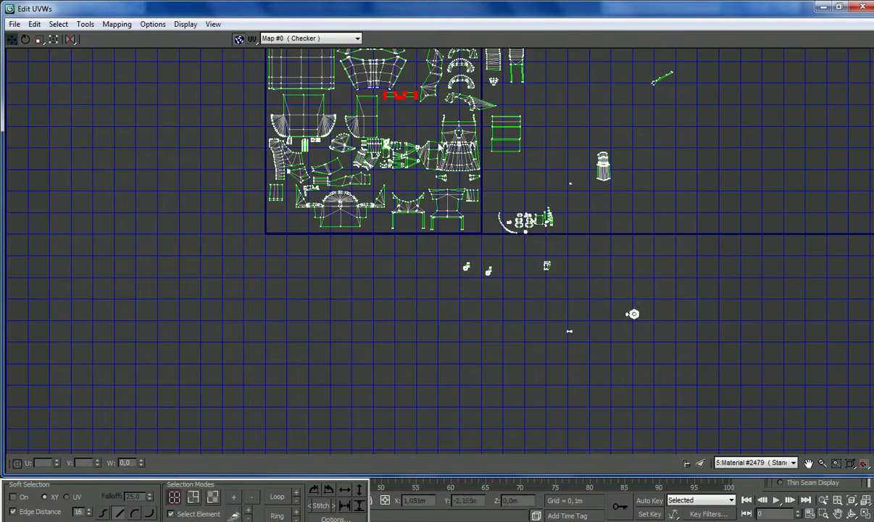
Move the round spiked shell from below the tile to beside the tall ribbed shell outside the tile
scroll(632, 313, up, 10)
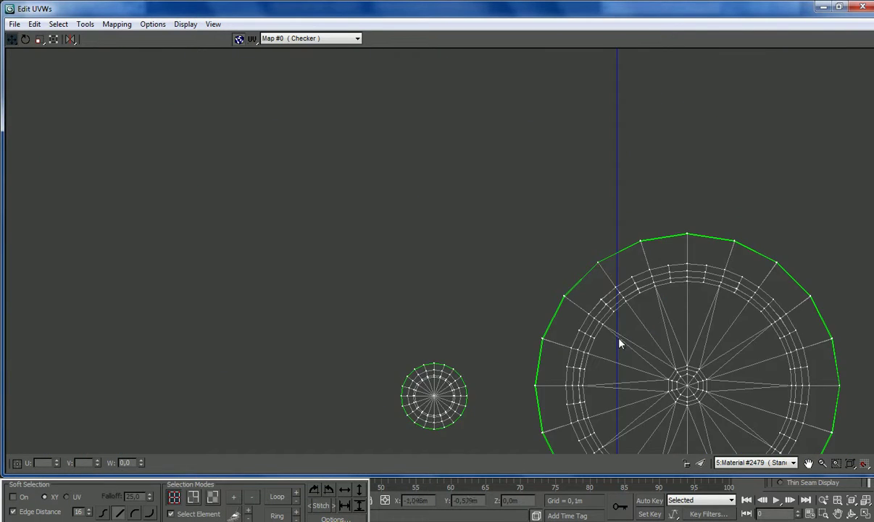
scroll(566, 304, down, 5)
scroll(645, 366, down, 7)
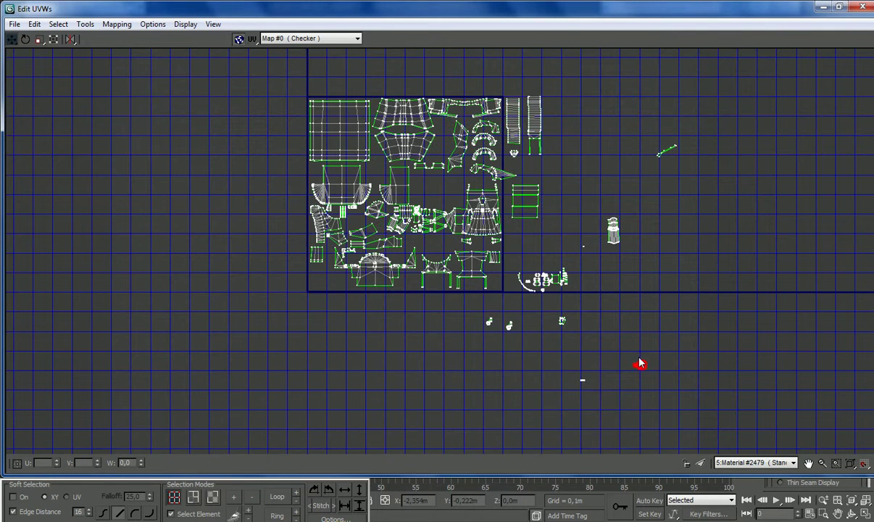
scroll(634, 395, up, 5)
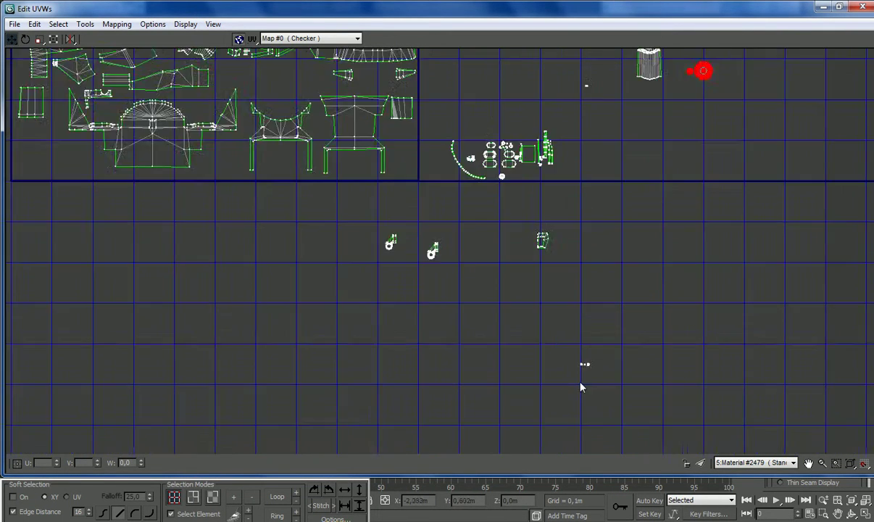
Place the row of three small dot shells and the two ring-ended shells beneath the round spiked shell
click(586, 353)
scroll(590, 356, up, 12)
scroll(582, 328, down, 13)
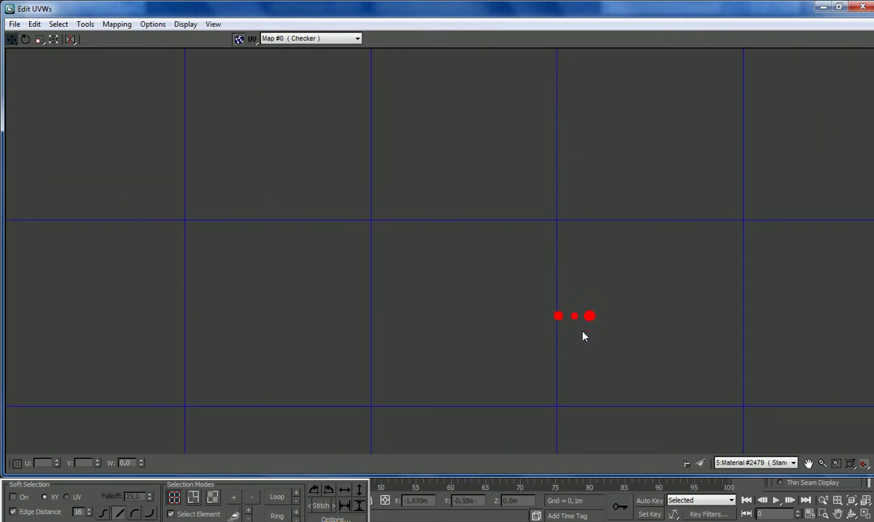
drag(584, 335, 732, 92)
scroll(670, 212, down, 6)
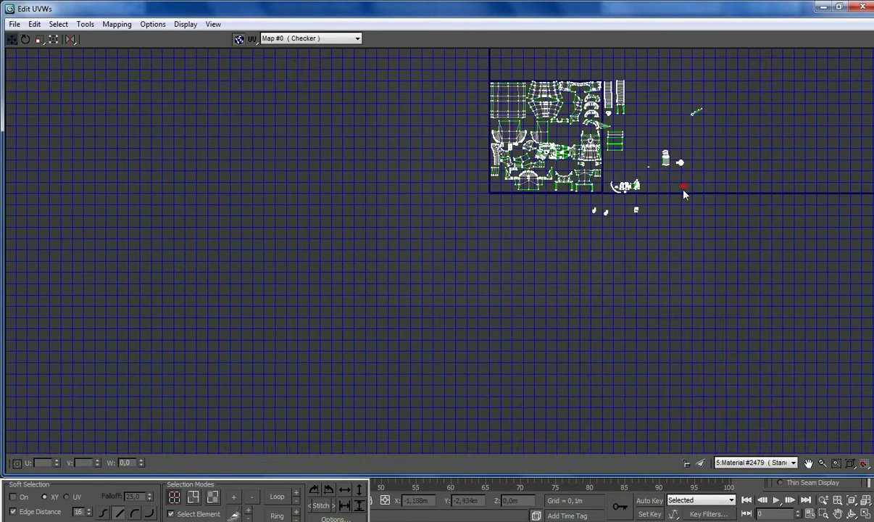
scroll(675, 196, up, 4)
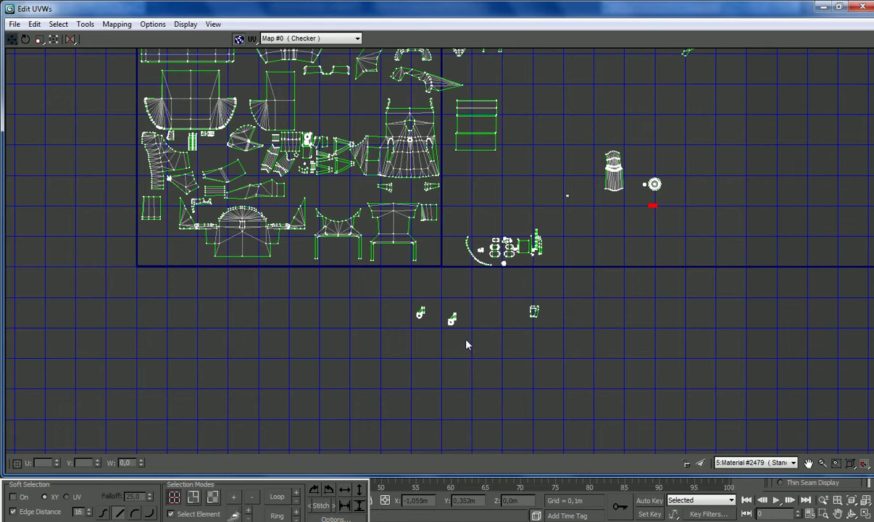
drag(450, 325, 663, 242)
Move the small folded box shell into the tile and the striped rectangular shell out beside the leftover shells
scroll(532, 322, up, 5)
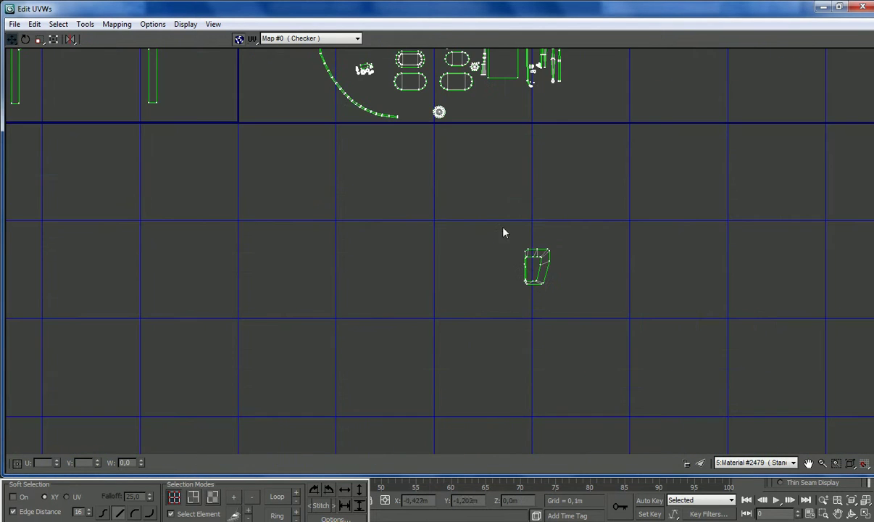
scroll(563, 342, down, 5)
drag(570, 339, 426, 104)
scroll(507, 105, up, 3)
drag(539, 197, 786, 173)
Move the slim paddle-shaped strip and the small hexagonal shell beside it into a free gap inside the tile
scroll(554, 404, up, 5)
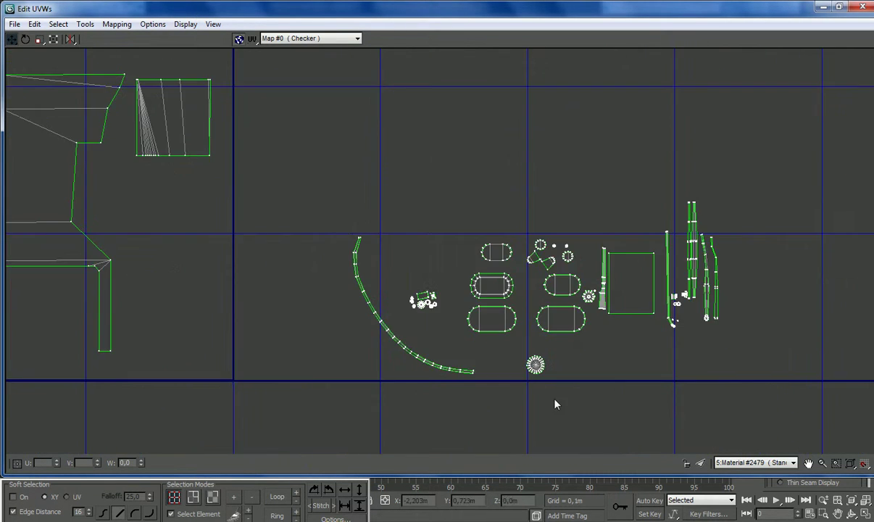
scroll(681, 317, up, 3)
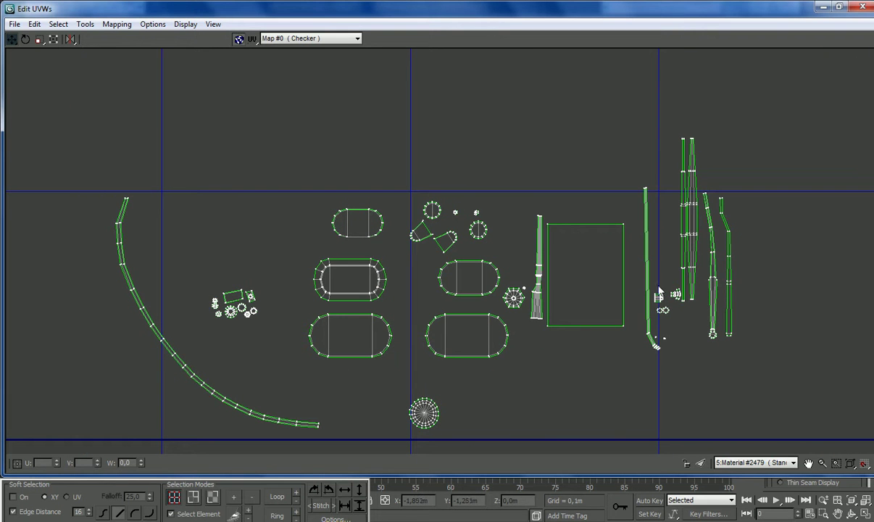
scroll(591, 282, down, 3)
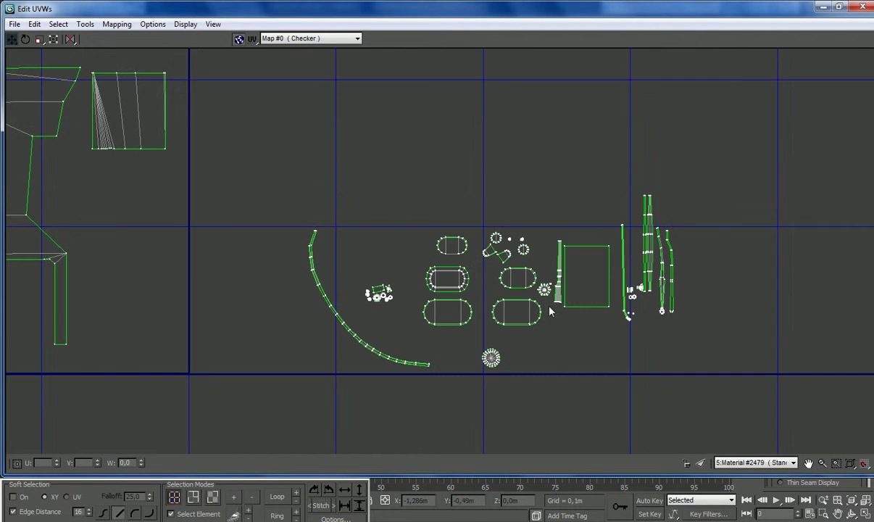
click(560, 297)
scroll(558, 286, up, 4)
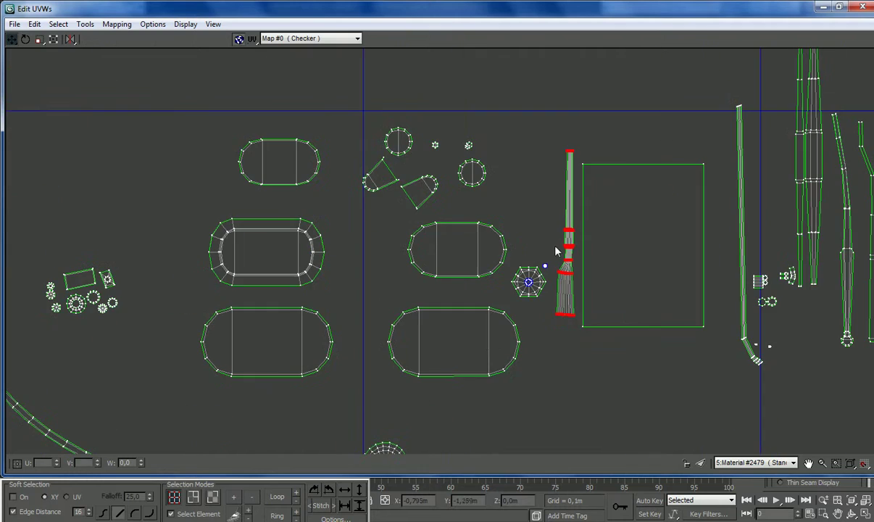
click(530, 284)
scroll(531, 287, down, 6)
drag(491, 280, 8, 107)
Place the slim diagonal strip shell in the gap beside the flared grid shells inside the tile
scroll(442, 254, down, 6)
scroll(463, 273, down, 3)
scroll(466, 251, up, 5)
scroll(551, 275, down, 2)
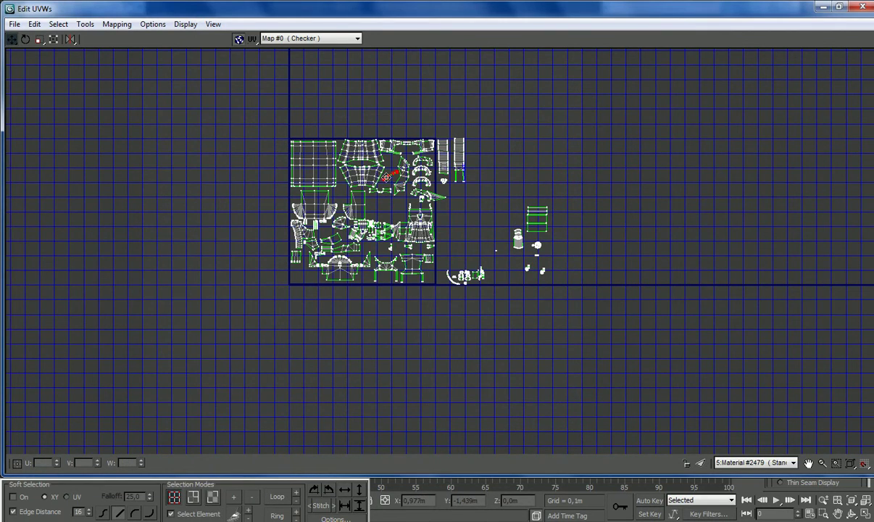
scroll(387, 163, up, 4)
scroll(394, 166, down, 4)
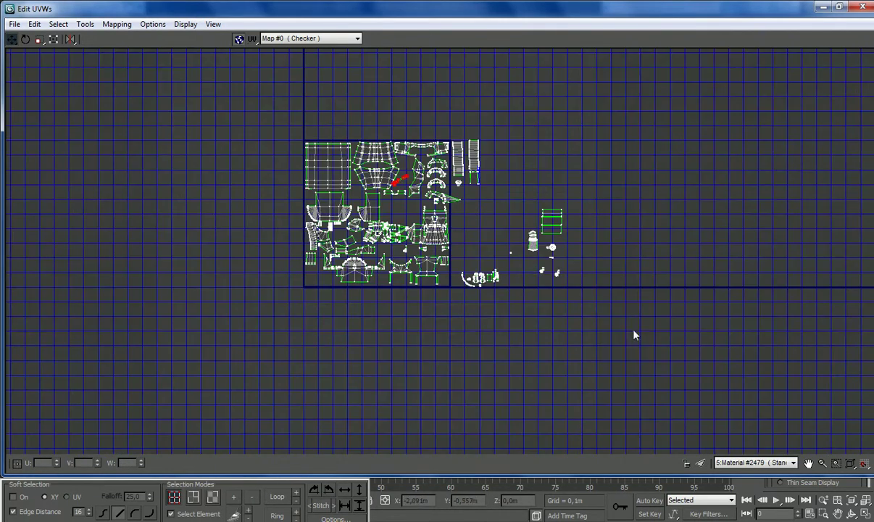
Select all leftover shells outside the tile, shift them closer to its lower edge and scale them up together
drag(533, 209, 580, 295)
drag(555, 220, 529, 258)
drag(473, 322, 469, 320)
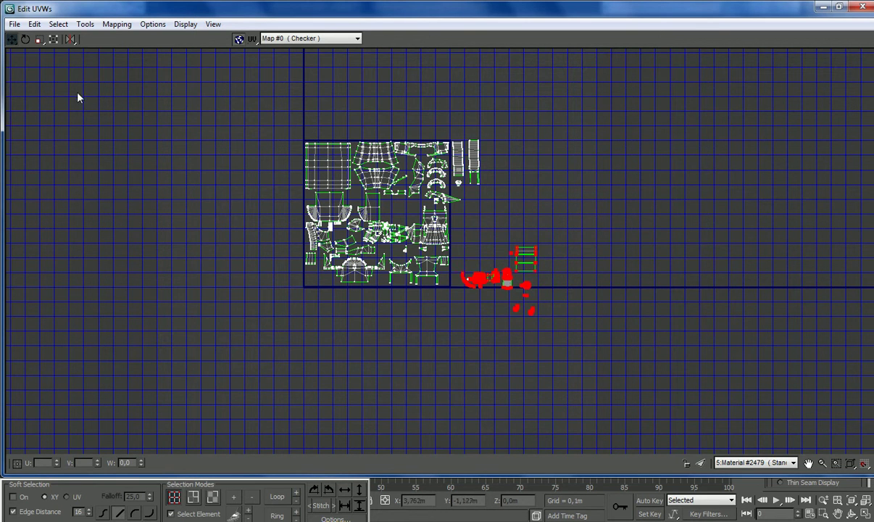
click(39, 39)
drag(507, 282, 475, 223)
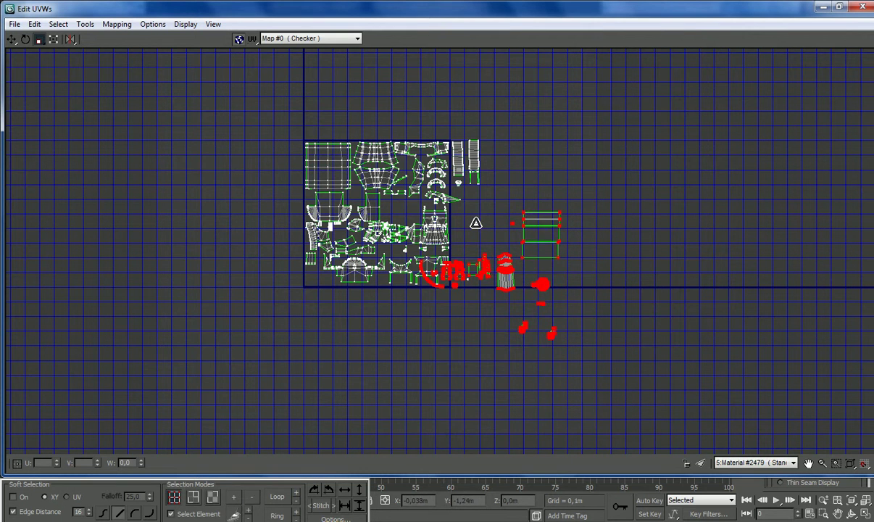
Place the striped rectangular shell just below the tile's lower-left corner and enlarge the other leftover shells beside it
click(12, 39)
drag(557, 256, 341, 330)
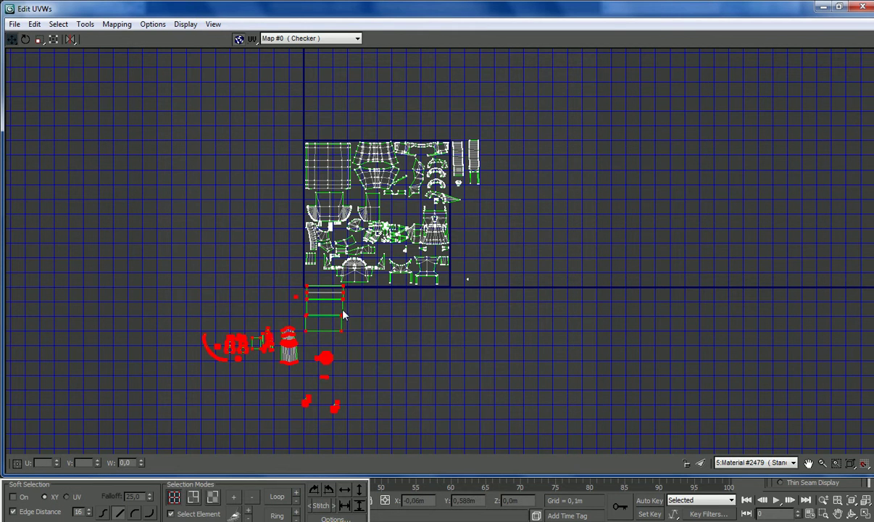
drag(290, 360, 441, 324)
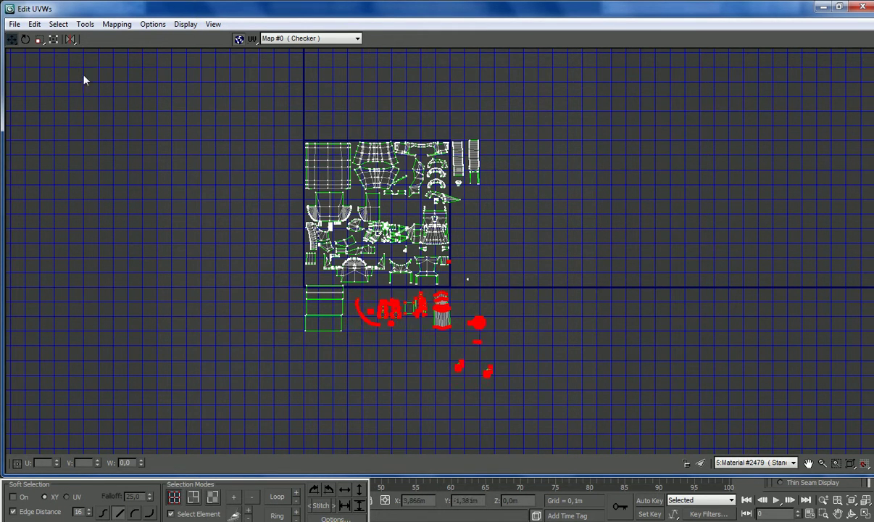
click(40, 39)
mouse_move(371, 320)
mouse_down()
mouse_move(362, 305)
mouse_move(361, 323)
mouse_up()
click(12, 39)
Group the arc, plain rectangle and rounded shells beneath the tile and shift the remaining leftovers clear of them
scroll(361, 323, up, 5)
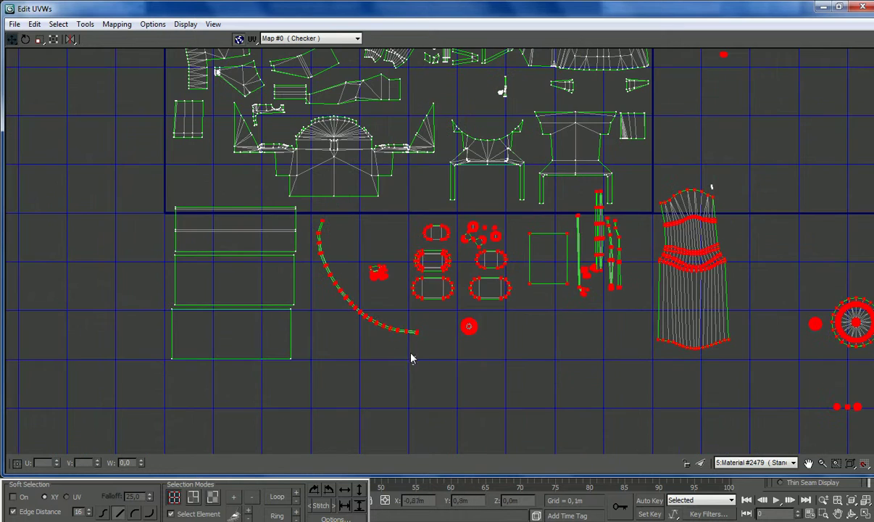
scroll(380, 282, up, 5)
scroll(380, 273, down, 6)
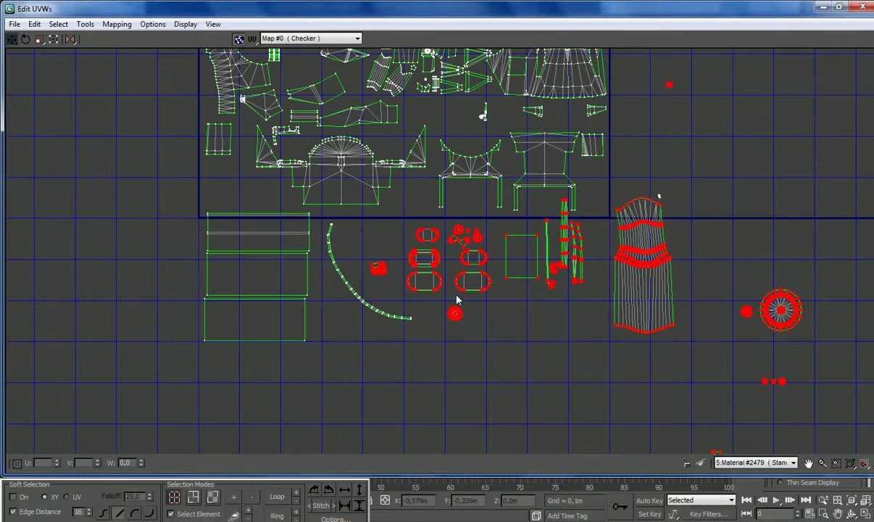
alt+drag(400, 222, 400, 262)
scroll(517, 284, down, 1)
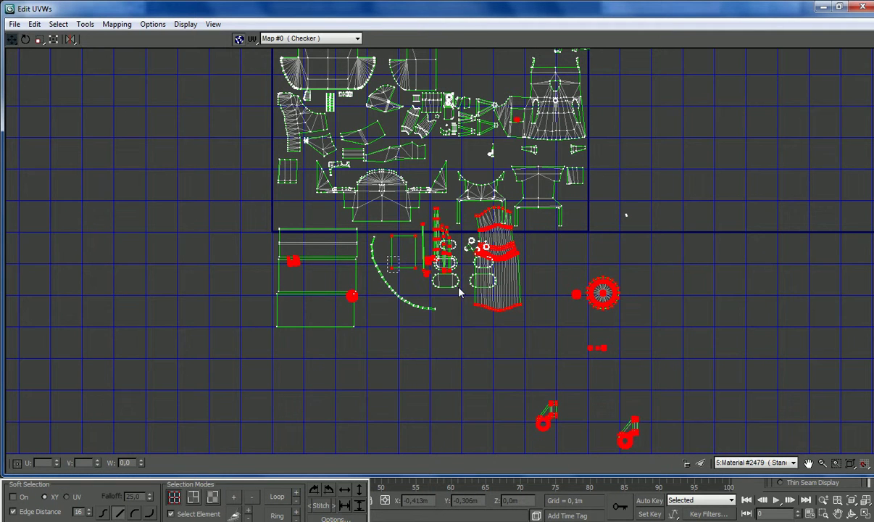
drag(496, 310, 712, 298)
scroll(652, 302, down, 4)
click(732, 312)
scroll(731, 312, up, 4)
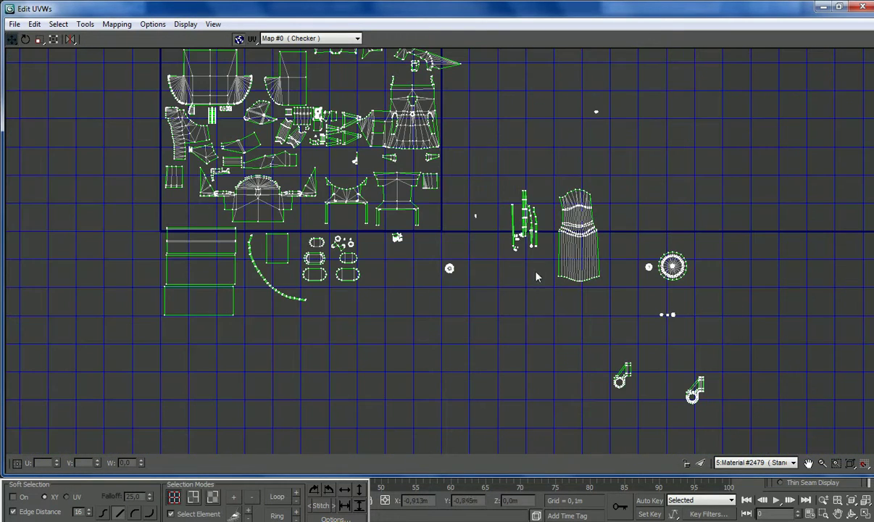
Move the long thin strip shells into the tile and rotate them horizontally beneath the notched strip
click(523, 218)
scroll(522, 232, down, 2)
drag(512, 231, 442, 188)
scroll(410, 143, up, 5)
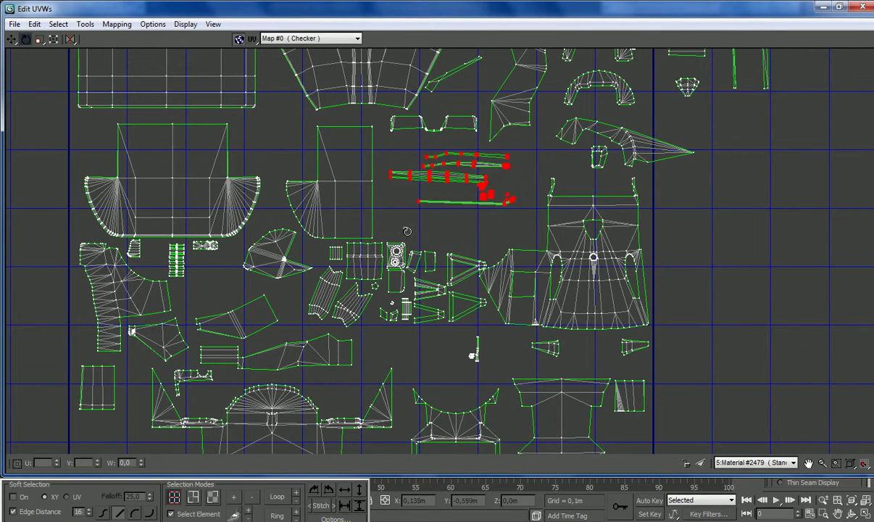
Gather the small disc, the cluster of tiny shells and the three dot shells above the ring-ended shells
scroll(442, 188, down, 5)
scroll(505, 313, up, 2)
scroll(505, 313, up, 1)
click(458, 207)
key(w)
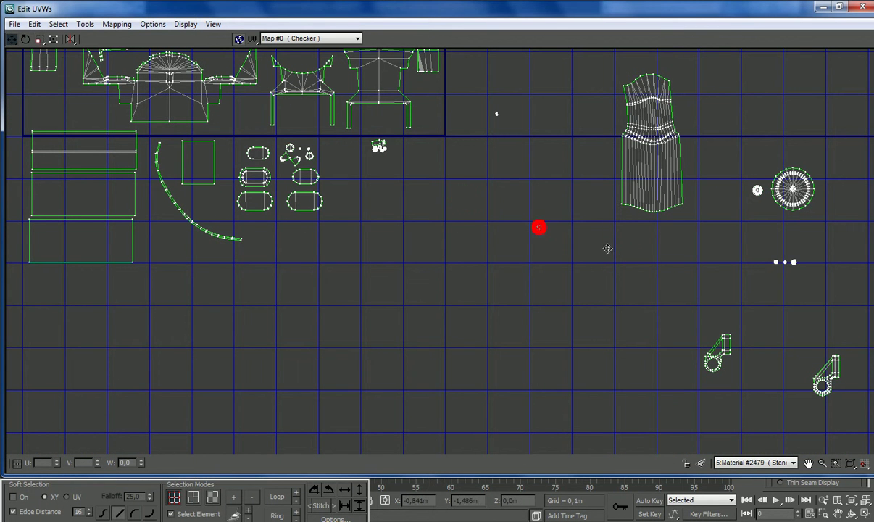
drag(353, 139, 717, 300)
drag(773, 263, 726, 306)
scroll(689, 276, down, 3)
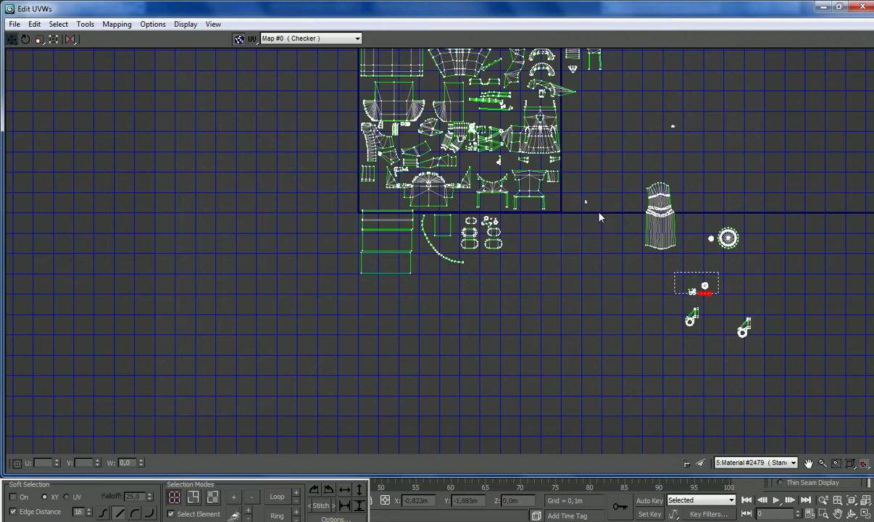
Move the three tiny disc shells near the tile's lower-right corner to the gathered cluster of small shells
scroll(605, 225, up, 15)
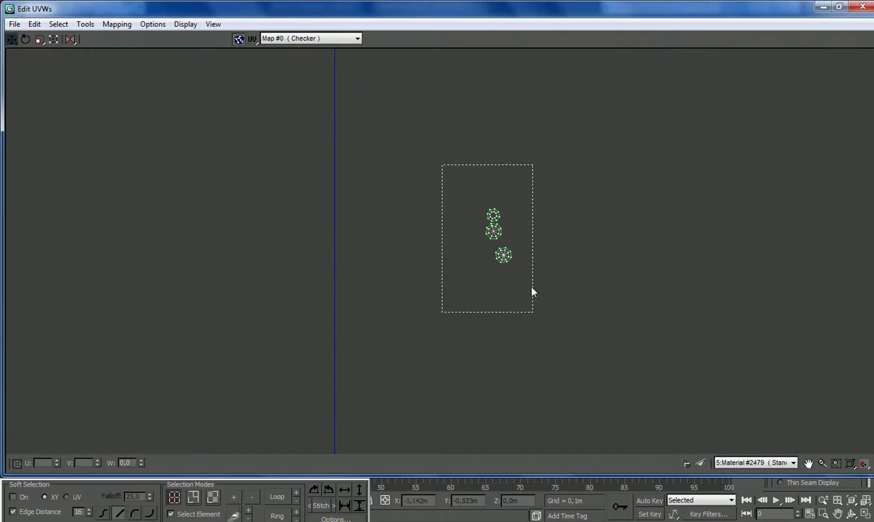
scroll(536, 305, down, 12)
drag(602, 338, 739, 425)
scroll(737, 420, down, 4)
scroll(751, 444, up, 6)
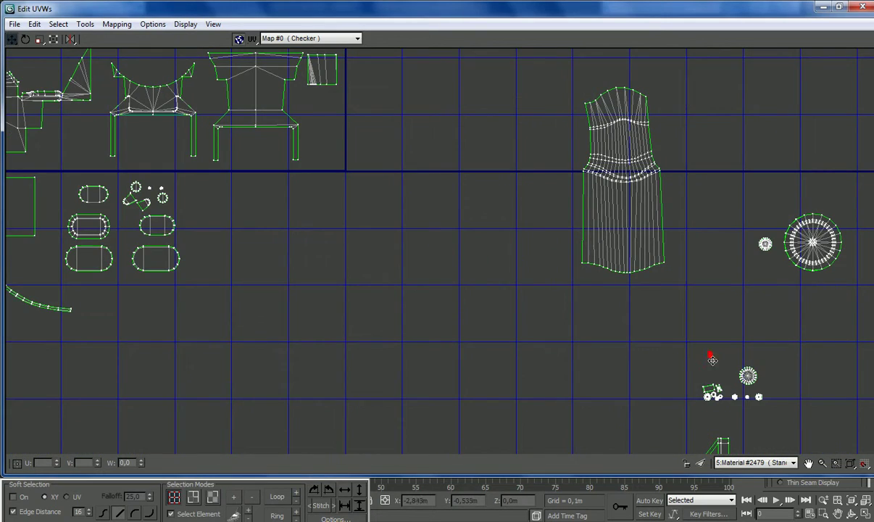
Move the isolated tiny oval shell into the tile, beside the large winged shell near its left edge
scroll(717, 247, down, 6)
scroll(696, 283, up, 10)
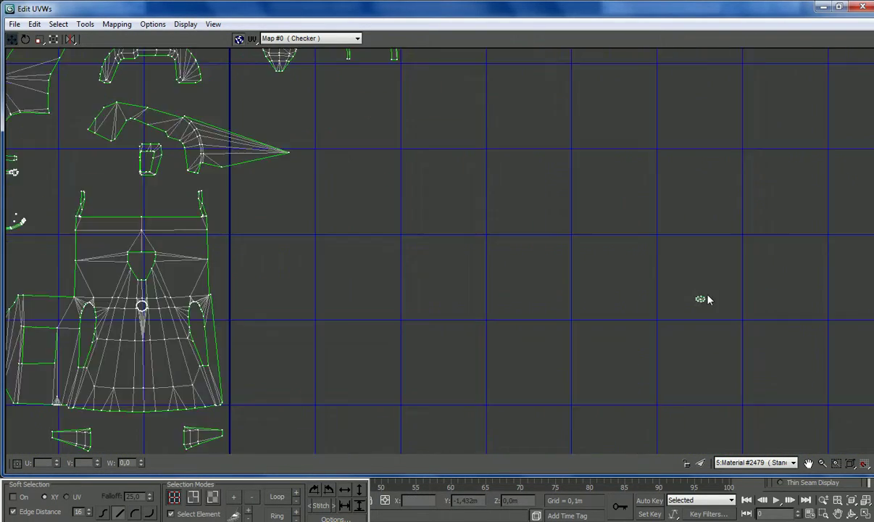
drag(688, 314, 297, 269)
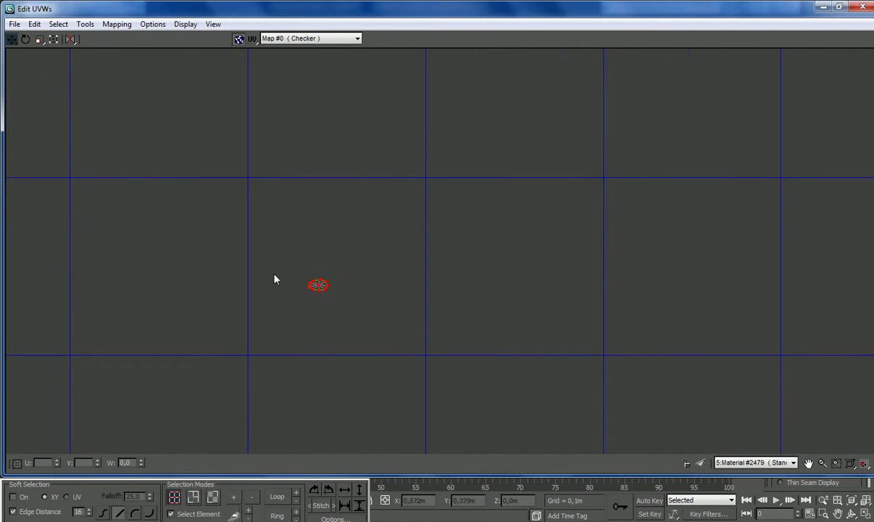
scroll(291, 276, down, 6)
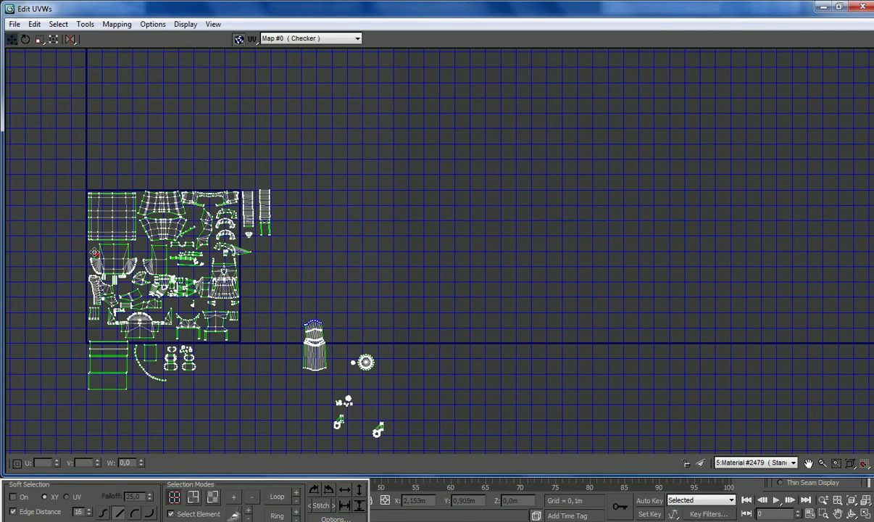
scroll(340, 442, down, 2)
Select the gathered cluster of small shells above the ring-ended shells and scale it up strongly
scroll(149, 191, up, 6)
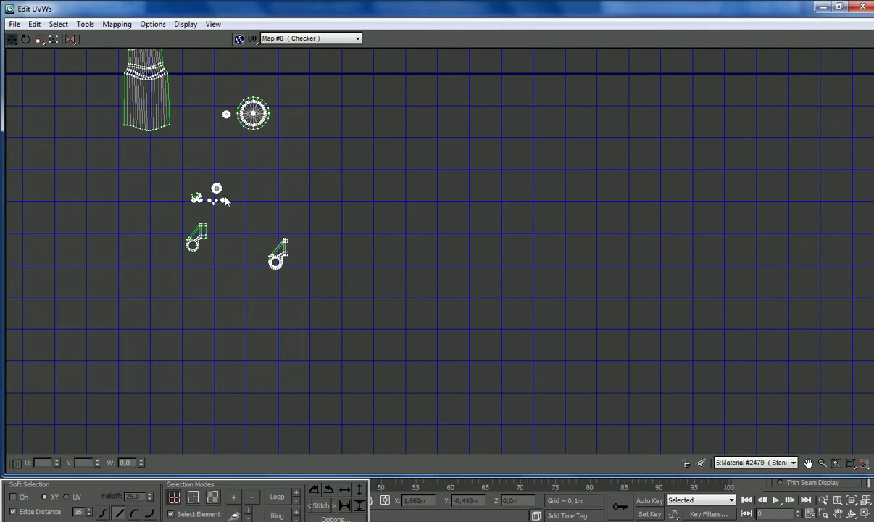
drag(246, 214, 147, 164)
scroll(259, 250, down, 3)
scroll(257, 243, up, 3)
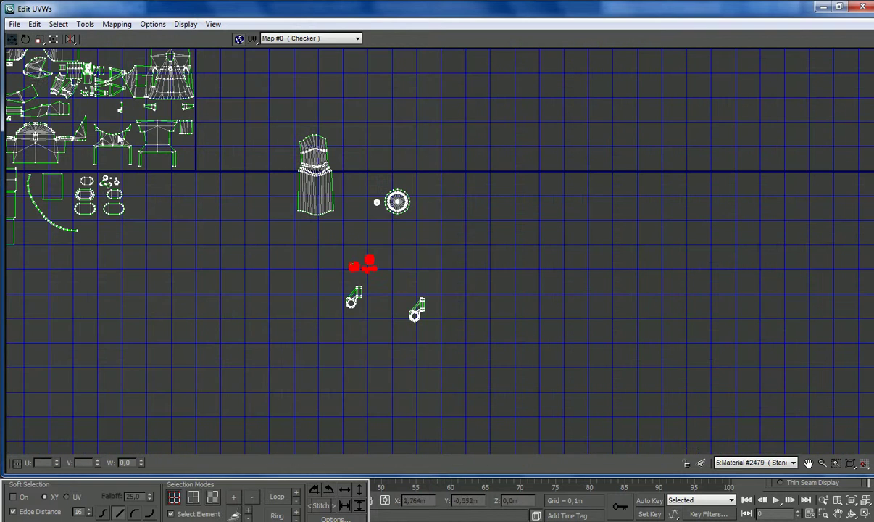
click(39, 41)
drag(368, 263, 242, 150)
drag(363, 230, 176, 161)
click(10, 38)
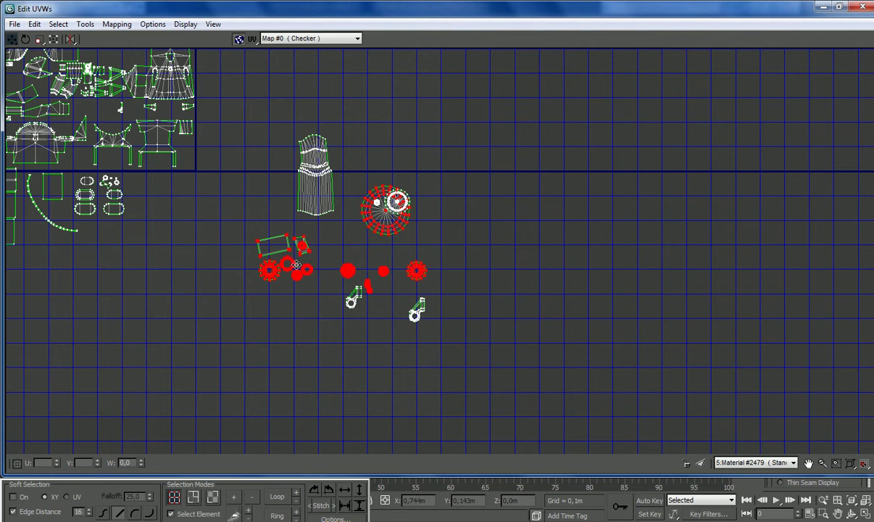
Place the enlarged small rectangles and their neighbouring disc shells beside the rounded shells beneath the tile
click(289, 256)
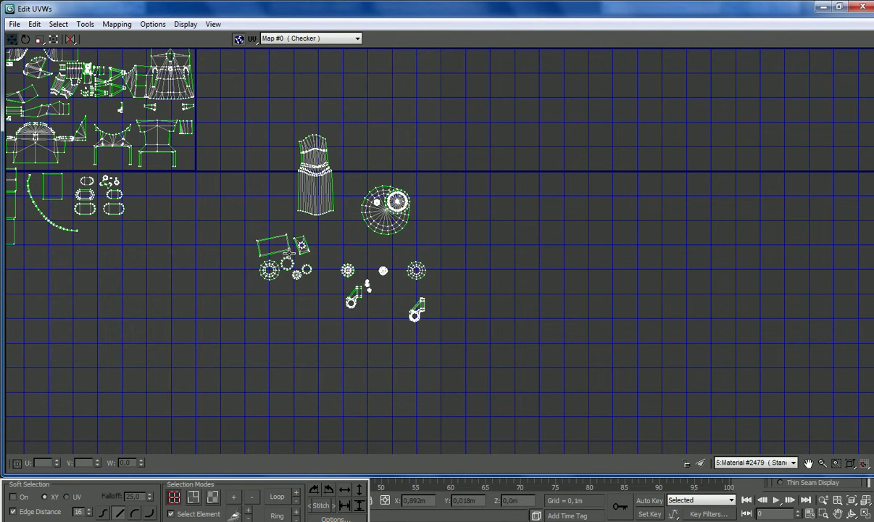
click(264, 245)
drag(261, 244, 134, 181)
drag(276, 227, 300, 244)
drag(301, 245, 177, 187)
drag(269, 273, 135, 222)
drag(304, 292, 168, 228)
Fit the three separate enlarged disc shells into free spots around the rounded and arc shells beneath the tile
drag(352, 270, 352, 270)
drag(348, 271, 169, 203)
click(382, 271)
drag(368, 256, 81, 215)
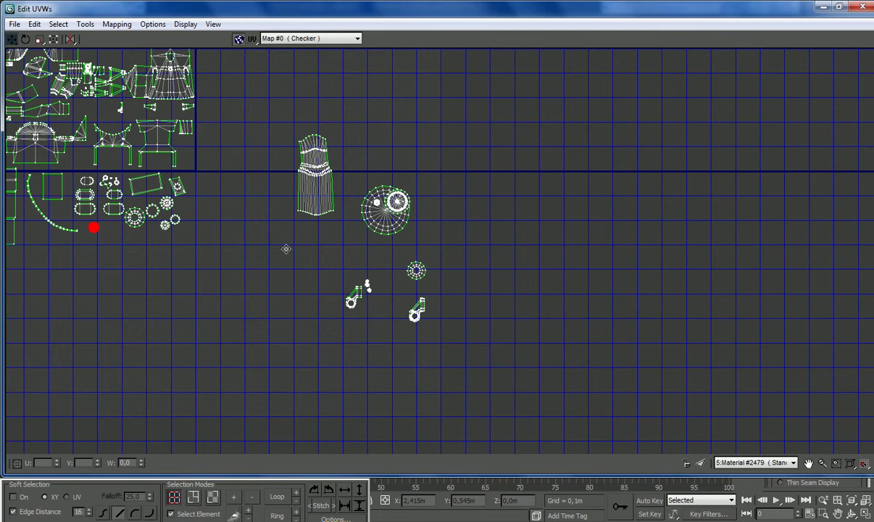
drag(425, 273, 422, 274)
drag(421, 273, 38, 232)
Select the three tiny disc shells near the ring-ended shell and scale them up
drag(384, 290, 234, 95)
click(40, 39)
click(11, 39)
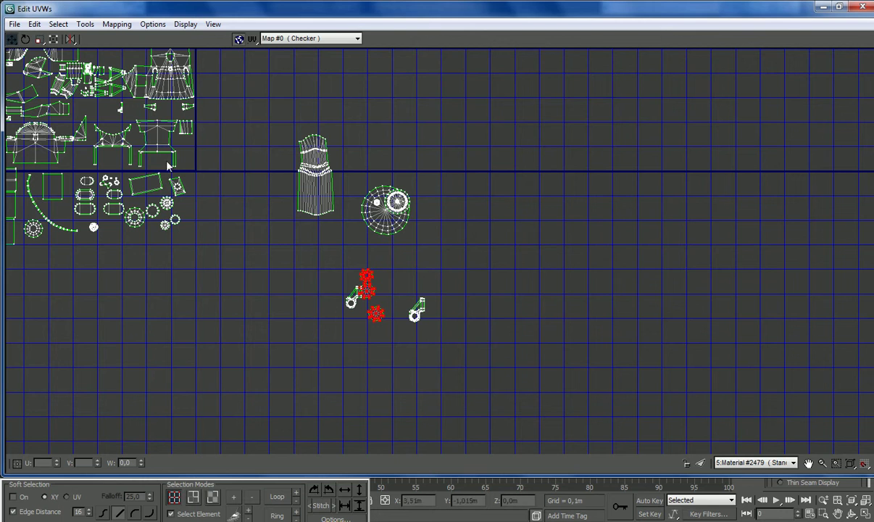
Distribute the three enlarged disc shells, one between the arch shell's legs and two by the tile's lower-right corner
drag(363, 311, 109, 195)
drag(213, 122, 162, 135)
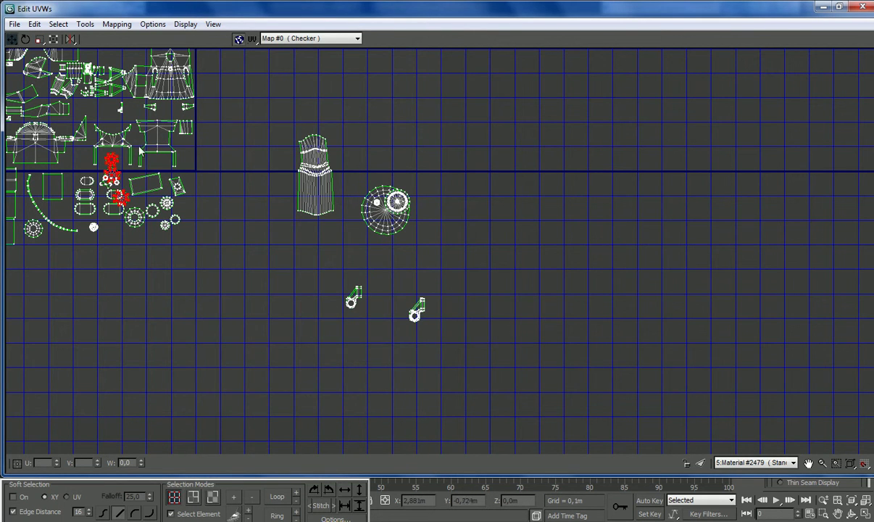
drag(111, 159, 111, 161)
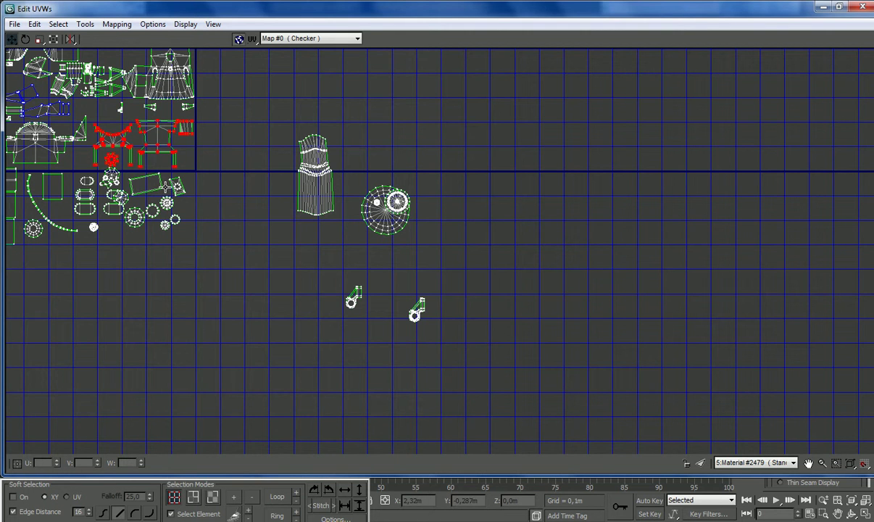
scroll(166, 166, up, 5)
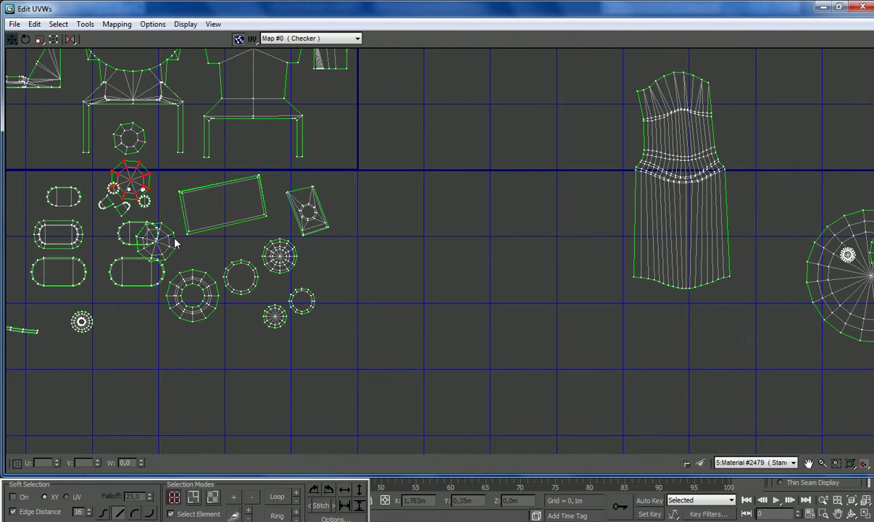
drag(176, 247, 340, 172)
Scale up the two tiny hexagonal shells among the small rounded shells and shift them onto the tile's lower edge
scroll(127, 185, up, 6)
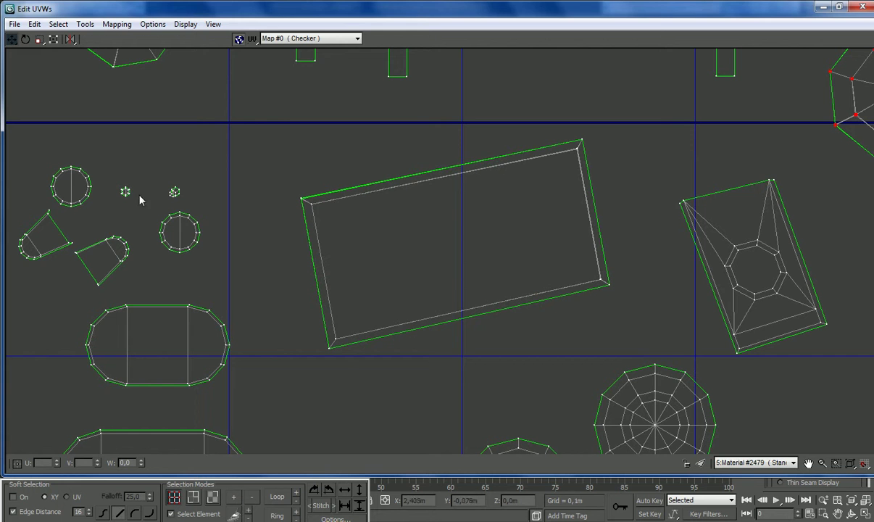
scroll(148, 191, up, 6)
click(37, 40)
drag(83, 207, 111, 133)
scroll(249, 300, down, 8)
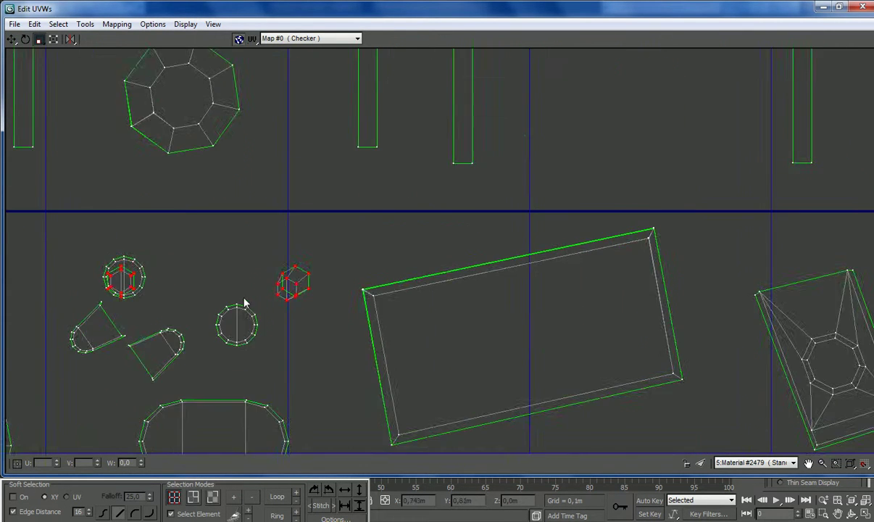
drag(267, 293, 288, 250)
click(12, 38)
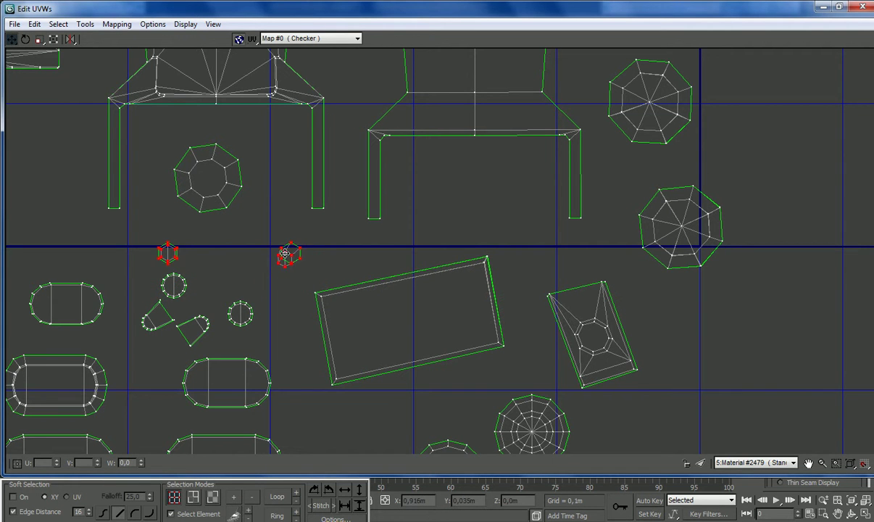
Centre the inner hexagon faces within the outer hexagon of the right-hand hexagonal shell
click(288, 278)
scroll(287, 251, up, 5)
click(212, 496)
click(282, 267)
drag(285, 270, 300, 249)
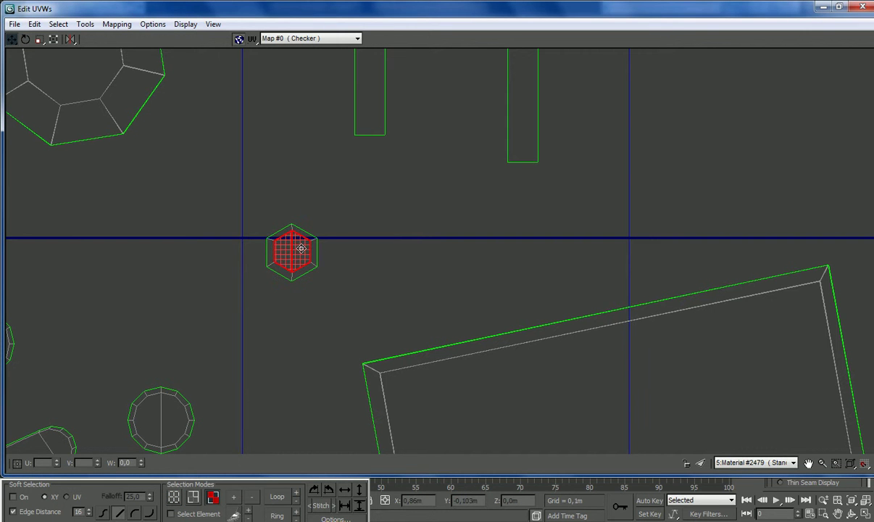
Move the tall striped shell against the tile's right edge, beneath the two narrow striped shells
scroll(299, 252, down, 10)
scroll(335, 322, up, 4)
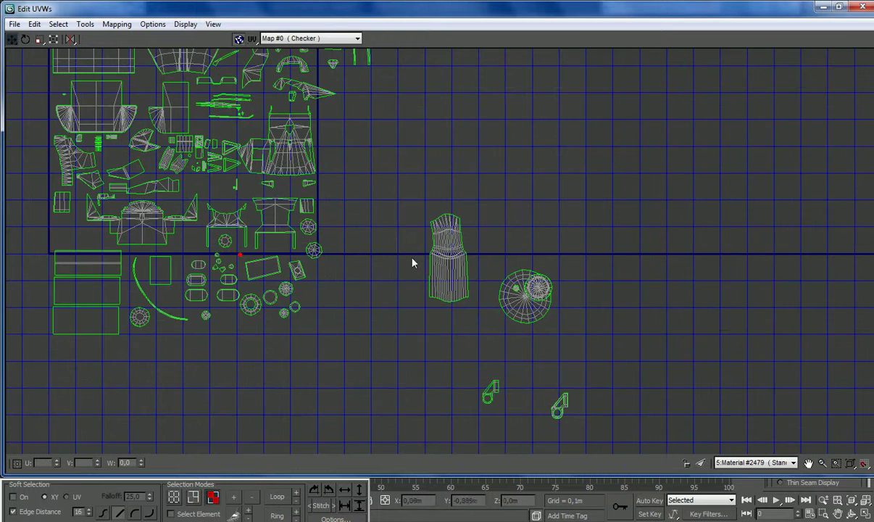
click(444, 285)
scroll(456, 317, down, 2)
drag(450, 284, 347, 172)
click(38, 40)
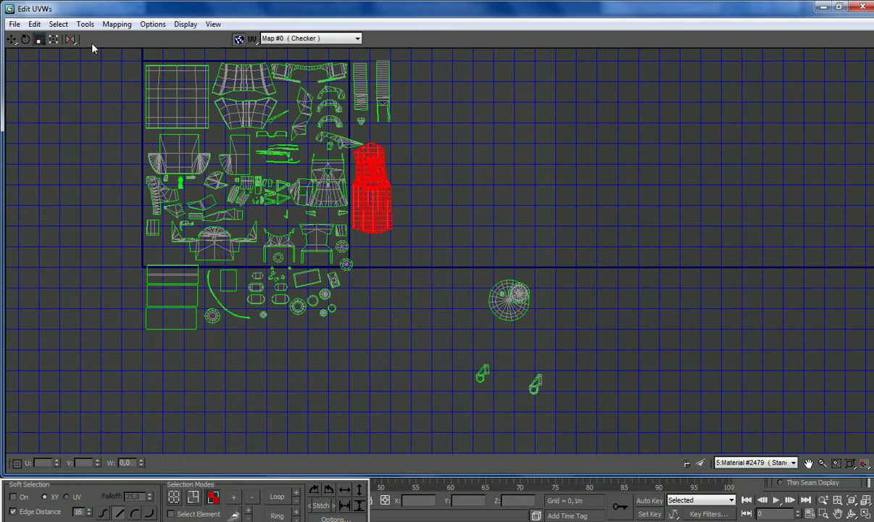
click(11, 39)
drag(379, 210, 377, 217)
Select the large spoked disc as a whole element, scale it down and place it in the tile's lower-left area
click(507, 313)
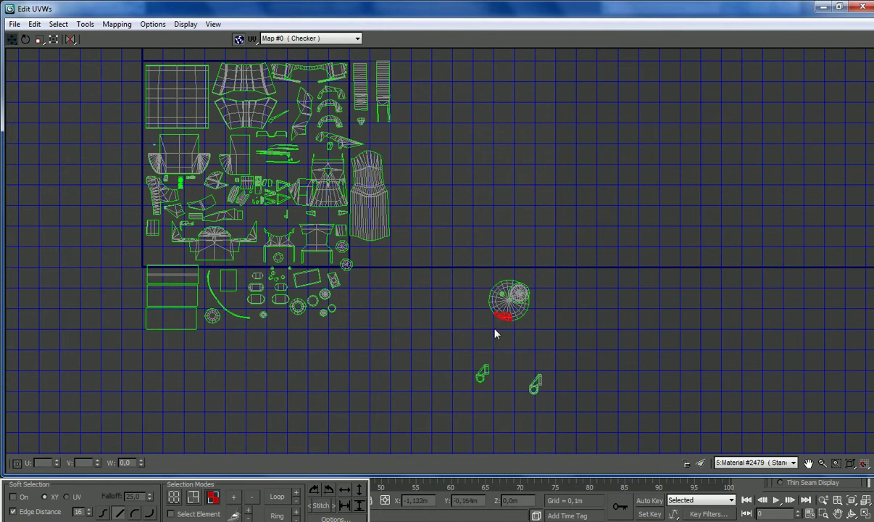
click(221, 514)
drag(516, 323, 361, 423)
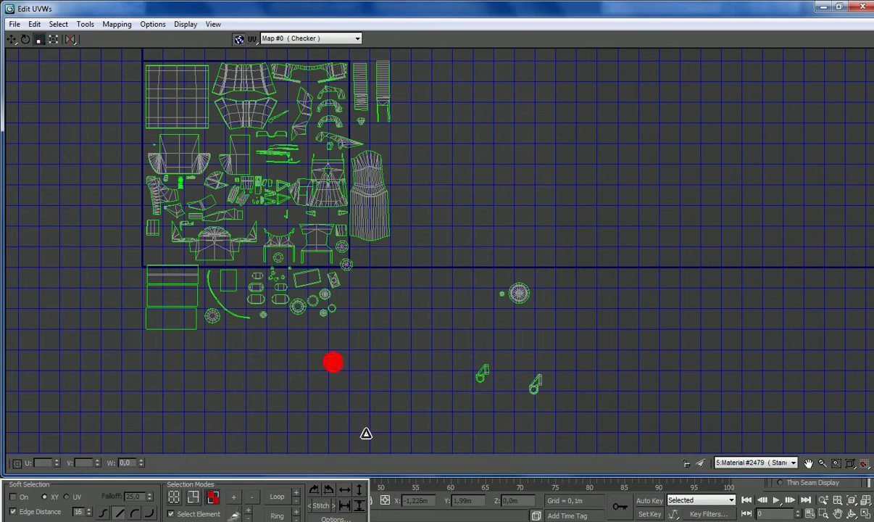
click(9, 38)
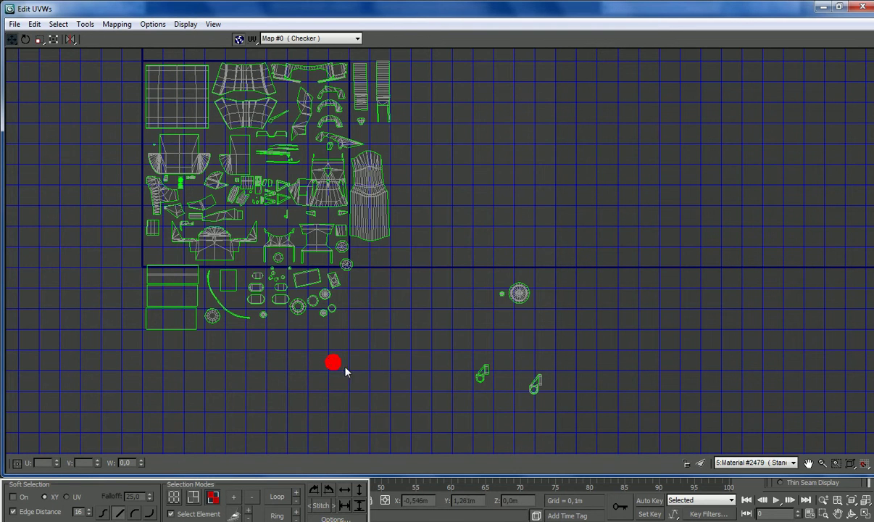
drag(332, 361, 159, 250)
Scale up the remaining ringed disc and small disc together and place them below the tall striped shell
drag(522, 296, 504, 279)
drag(530, 245, 483, 311)
click(40, 38)
drag(493, 267, 474, 226)
click(11, 38)
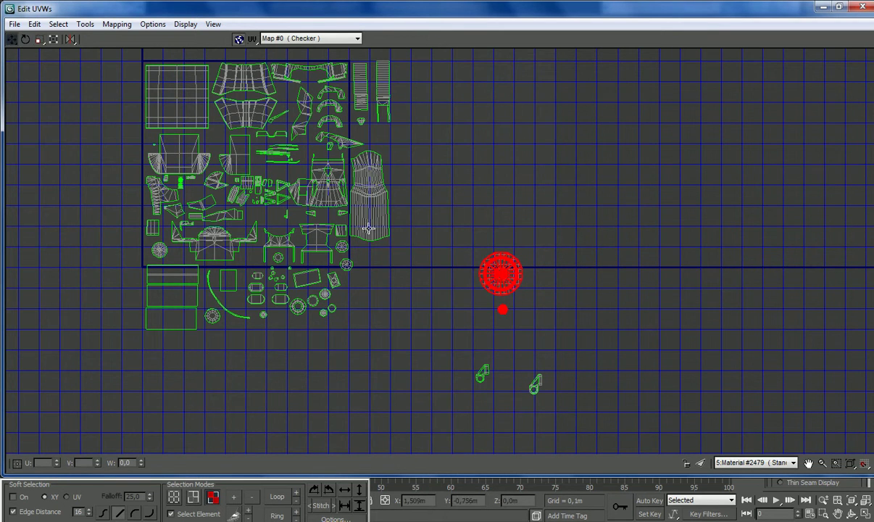
drag(500, 272, 367, 288)
Bring the two ring-ended shells side by side and place them in the gap beside the arch shell
drag(444, 358, 481, 386)
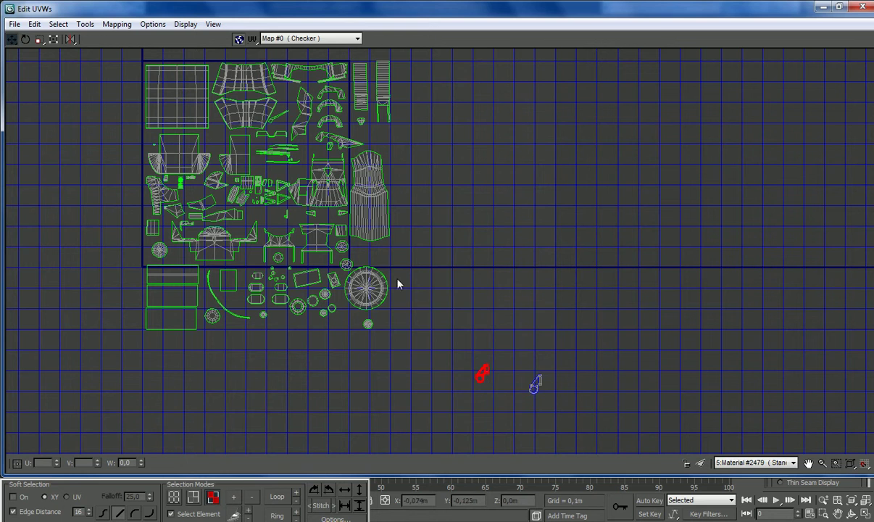
ctrl+drag(557, 418, 507, 355)
click(534, 384)
drag(534, 384, 500, 373)
drag(530, 341, 255, 261)
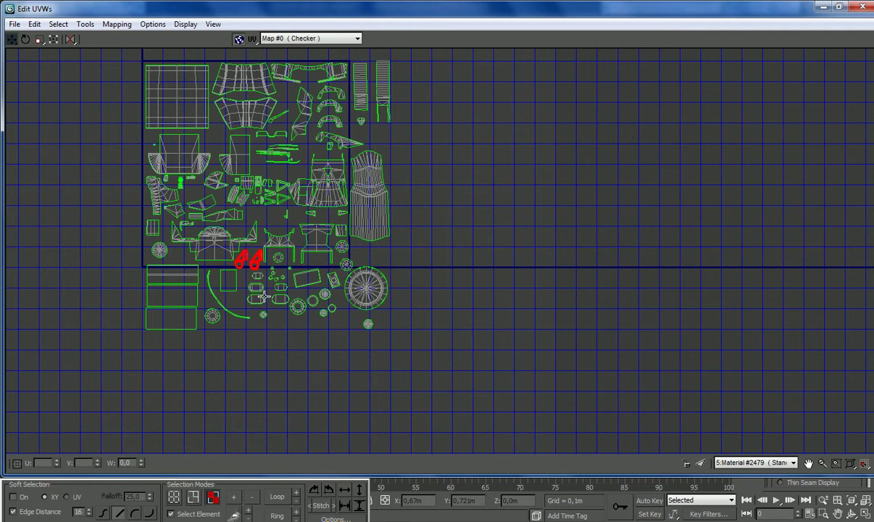
Nudge the upper small triangular shell in the small-part cluster away from its neighbours
scroll(313, 170, up, 5)
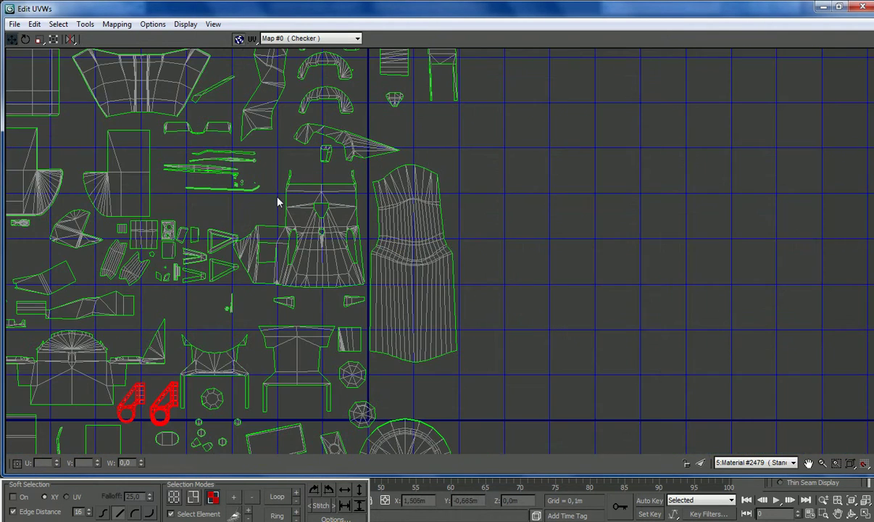
scroll(265, 179, down, 4)
scroll(248, 237, up, 6)
drag(232, 209, 225, 203)
scroll(225, 205, down, 6)
scroll(224, 202, down, 2)
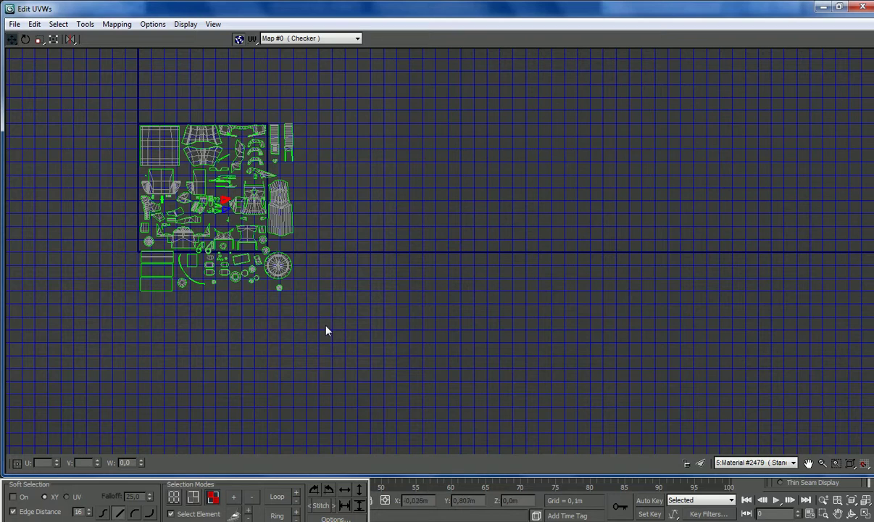
Select all shells, scale them down uniformly and position the whole layout over the UV tile
scroll(144, 160, up, 3)
key(ctrl+a)
click(39, 39)
drag(186, 185, 177, 130)
click(12, 39)
scroll(168, 165, up, 4)
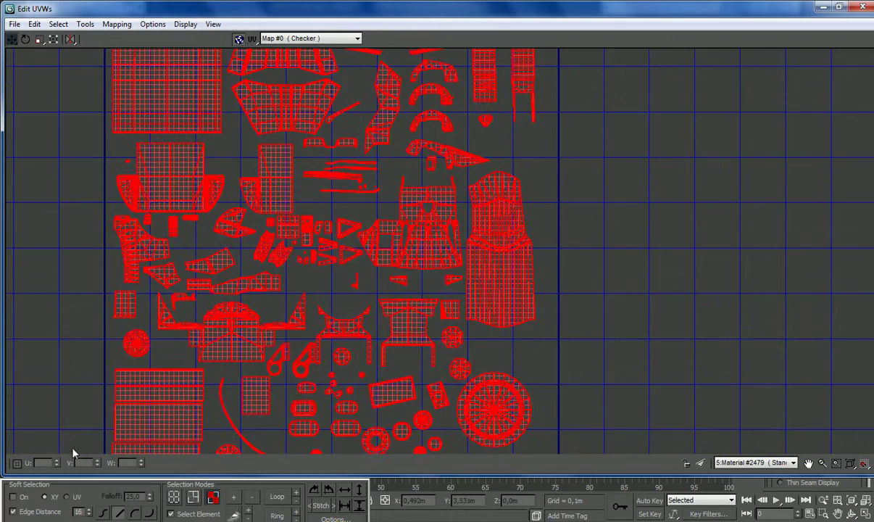
scroll(108, 311, down, 3)
scroll(78, 402, up, 3)
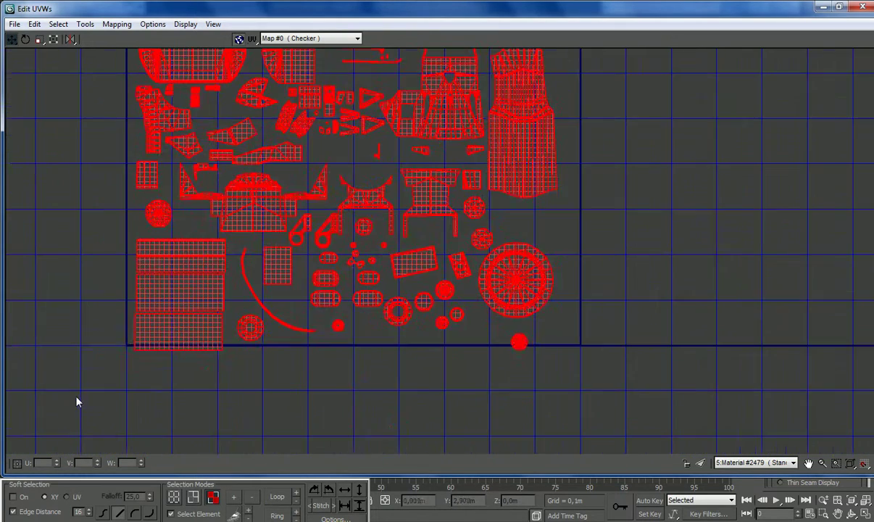
Move the stacked rectangles inside the tile's lower-left corner and raise the large and small discs beside the tall striped shell
click(165, 257)
drag(166, 255, 166, 255)
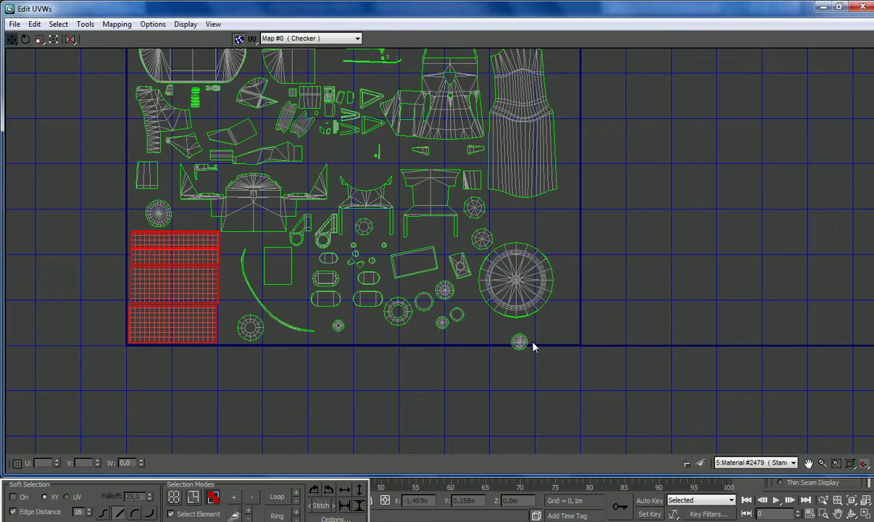
drag(511, 300, 510, 300)
drag(511, 287, 534, 244)
drag(548, 304, 567, 190)
Nudge the narrow striped shells and the two wide shells along the tile's upper edge so they sit inside it
scroll(553, 246, down, 4)
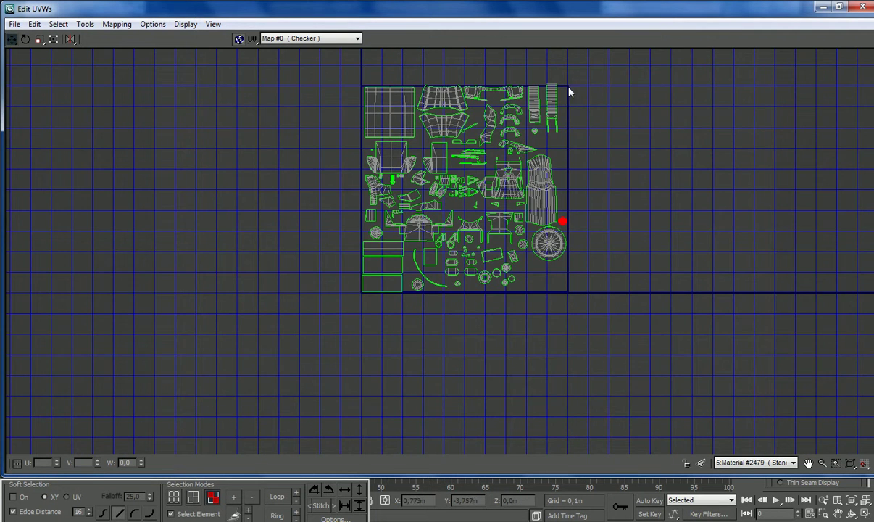
scroll(566, 73, up, 6)
drag(521, 161, 529, 185)
click(464, 158)
drag(464, 158, 468, 159)
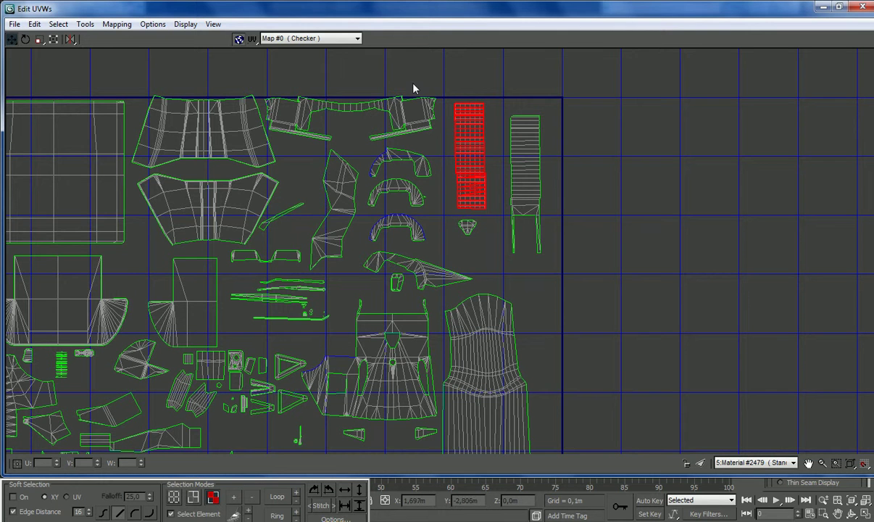
drag(398, 115, 401, 118)
drag(186, 115, 187, 118)
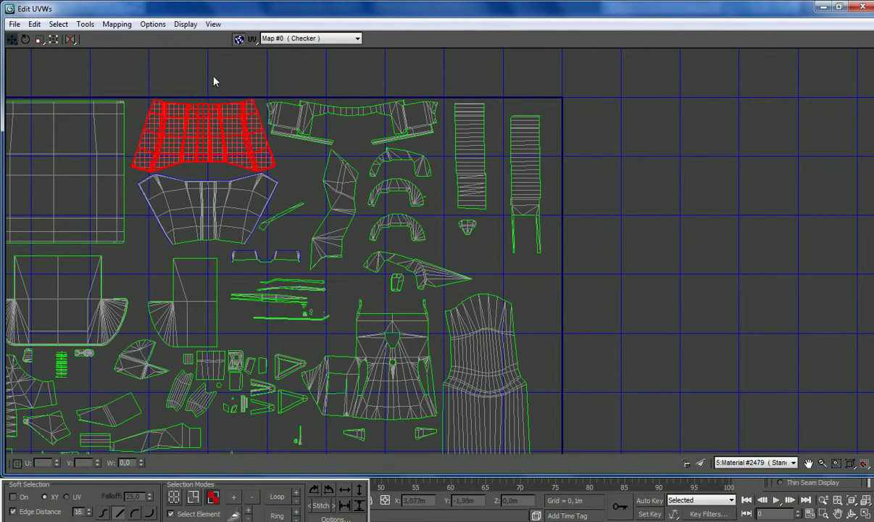
Close the UV editor and collapse the Unwrap UVW modifier on the selected body objects
scroll(737, 94, down, 6)
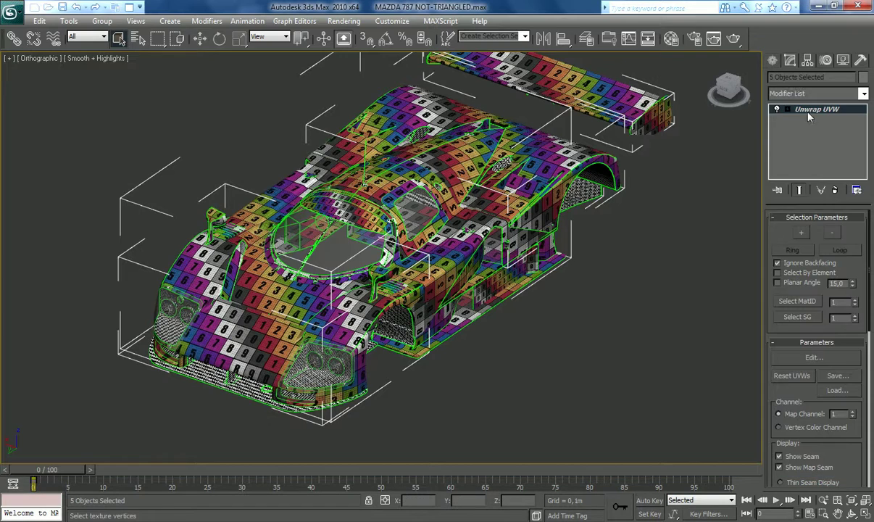
right_click(808, 126)
click(779, 217)
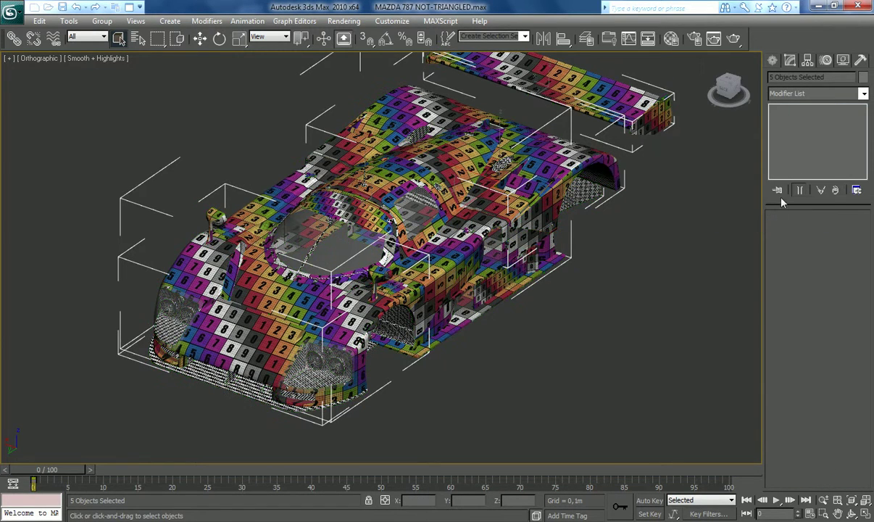
Set the U and V tiling of the CHASIS sub-material's diffuse checker map to 10
key(m)
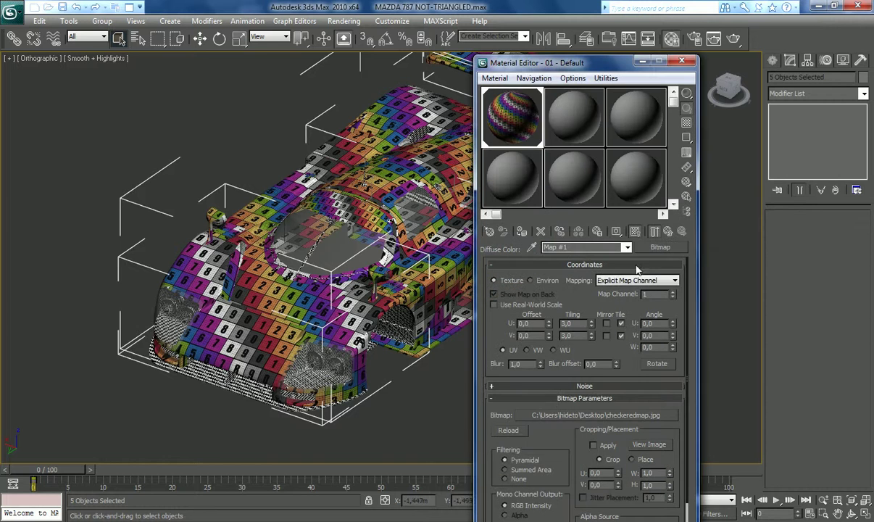
click(669, 233)
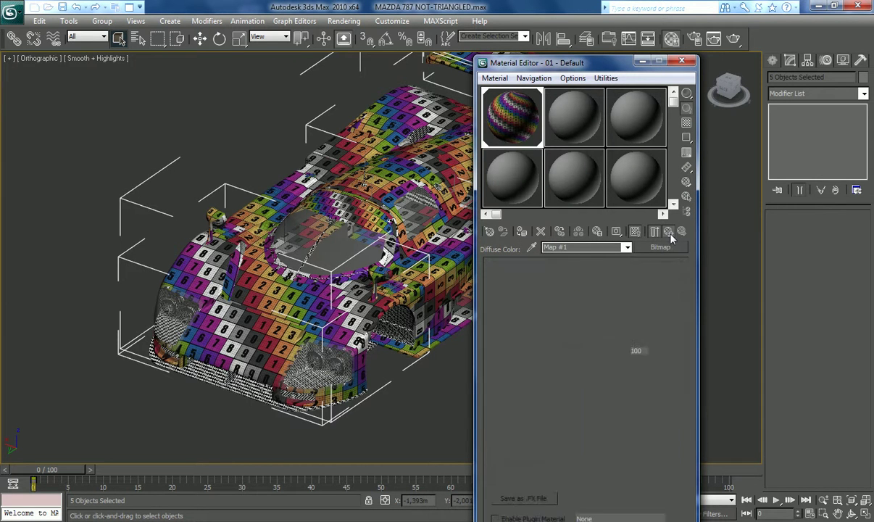
click(669, 233)
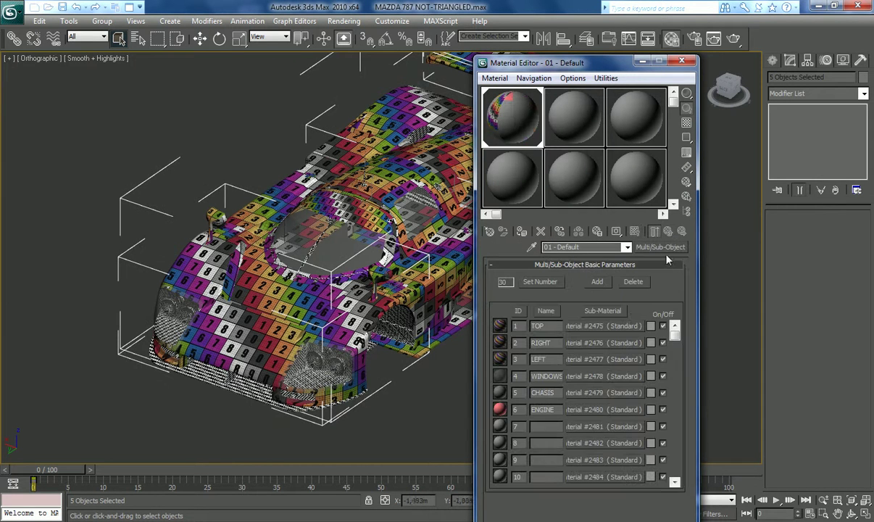
click(585, 392)
click(572, 341)
double_click(571, 323)
text(10)
key(Tab)
text(10)
key(Return)
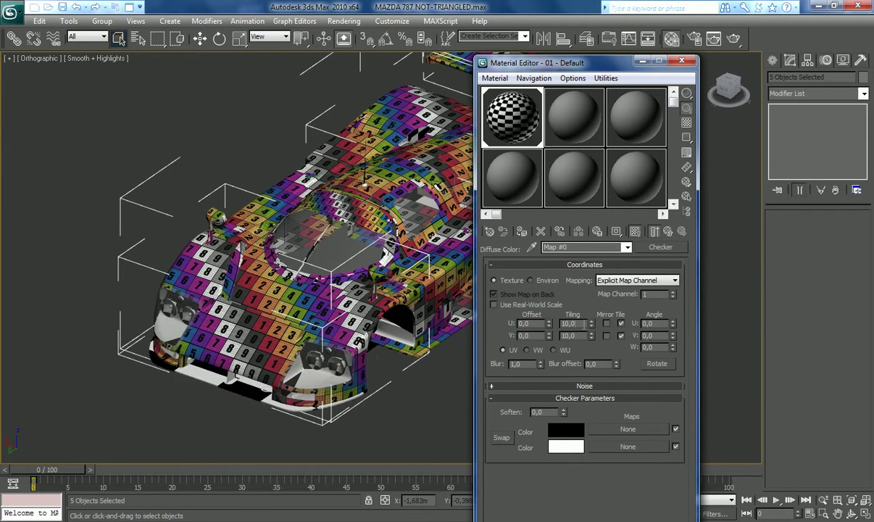
click(681, 61)
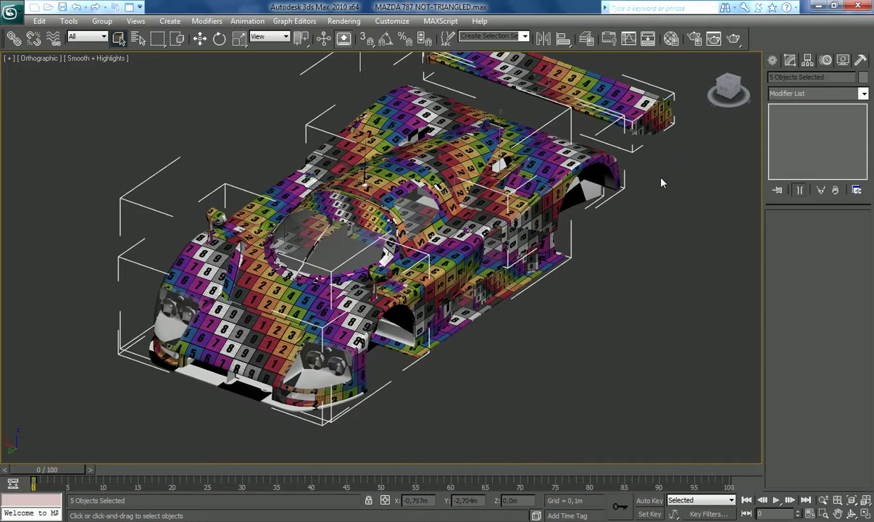
Raise the checker map's U and V tiling to 20 and close the material editor
key(m)
double_click(570, 323)
text(20)
key(Tab)
text(20)
key(Return)
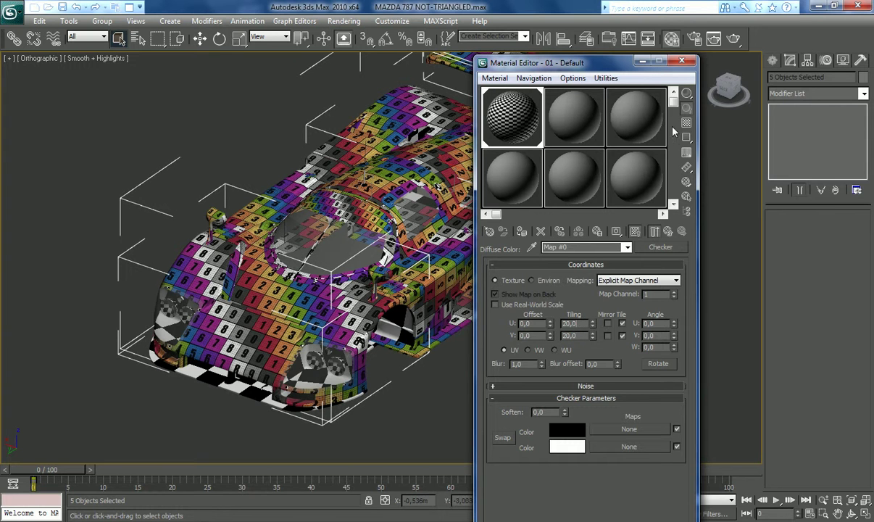
click(690, 63)
Deselect the body objects and examine the checker pattern on the car from different angles
middle_drag(453, 366, 471, 337)
scroll(471, 337, up, 2)
scroll(456, 327, down, 4)
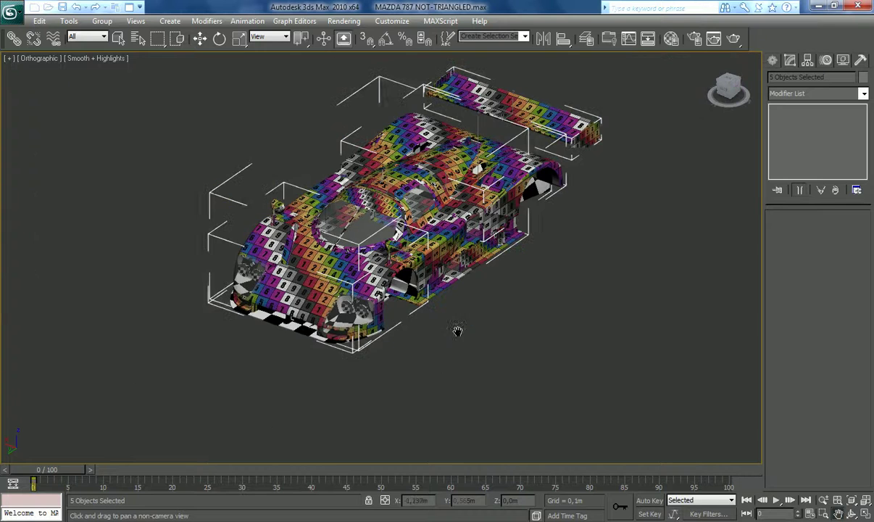
click(118, 38)
click(501, 253)
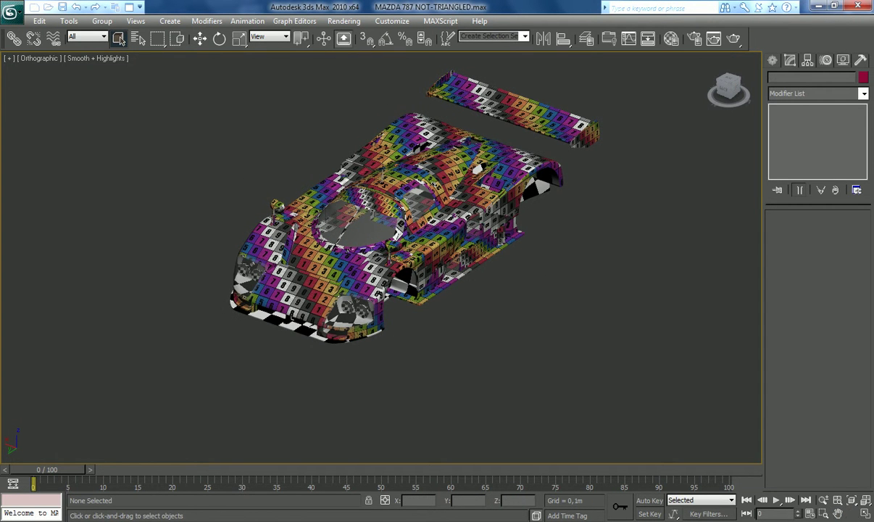
click(851, 513)
drag(399, 272, 520, 136)
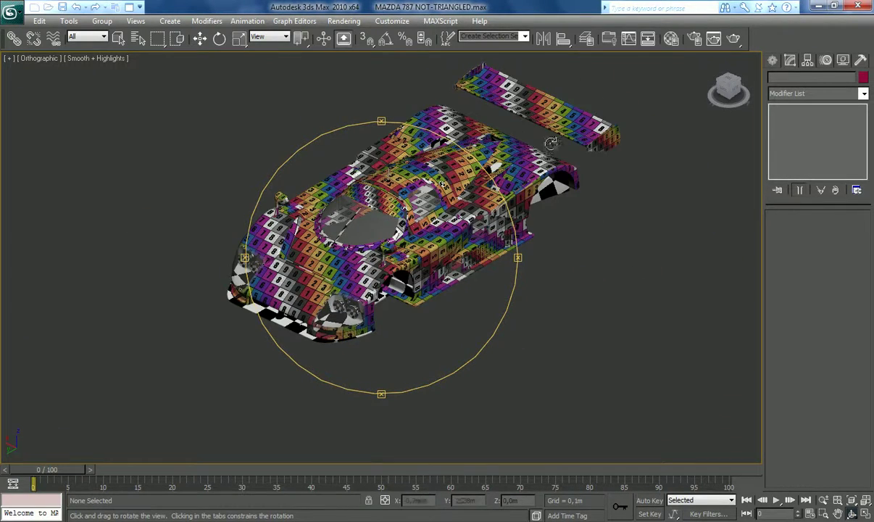
Hide the BODY layer and unhide the ENGINE layer to display the engine parts
click(588, 41)
click(440, 70)
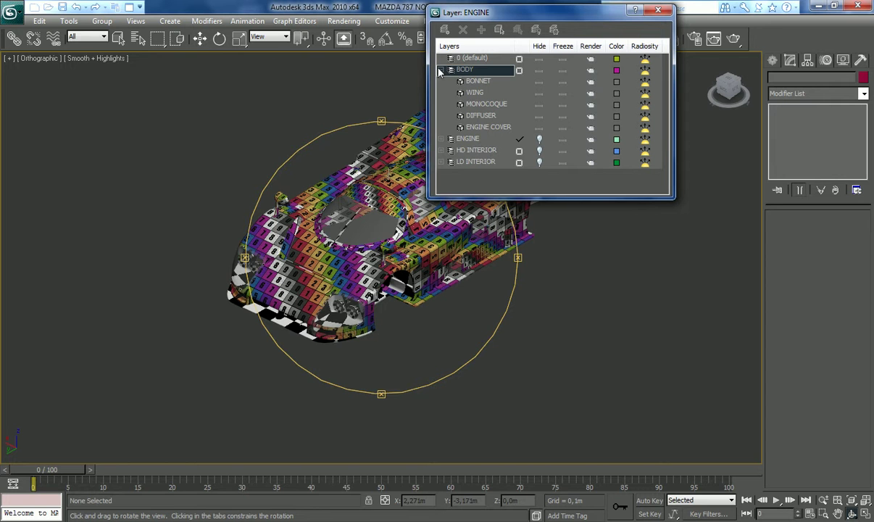
drag(507, 12, 654, 117)
click(685, 174)
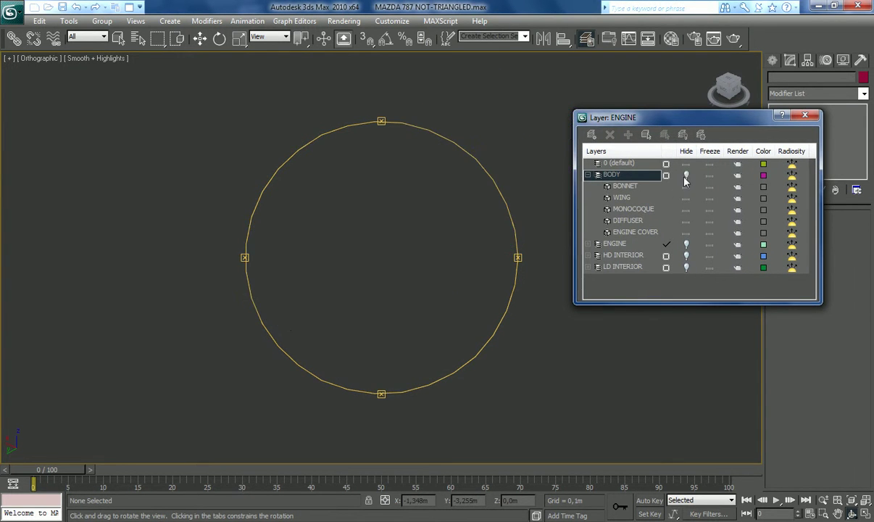
click(686, 244)
drag(507, 246, 527, 331)
click(850, 501)
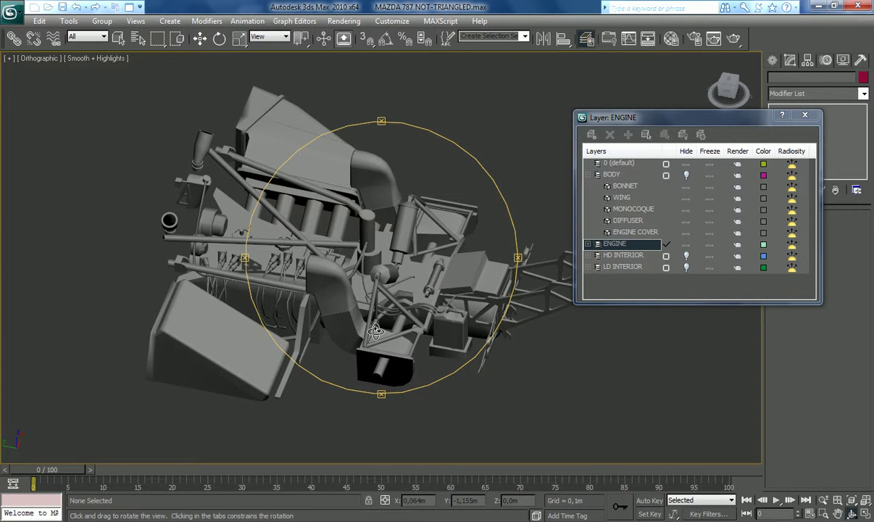
drag(386, 332, 373, 327)
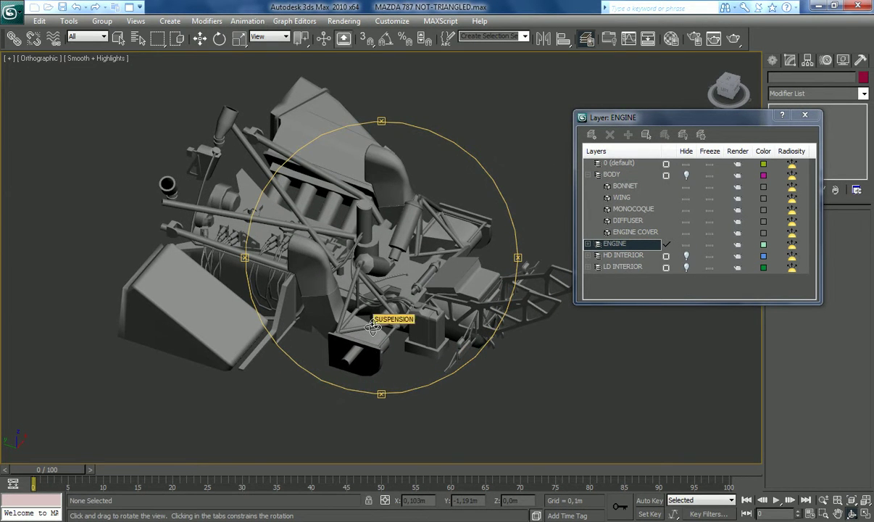